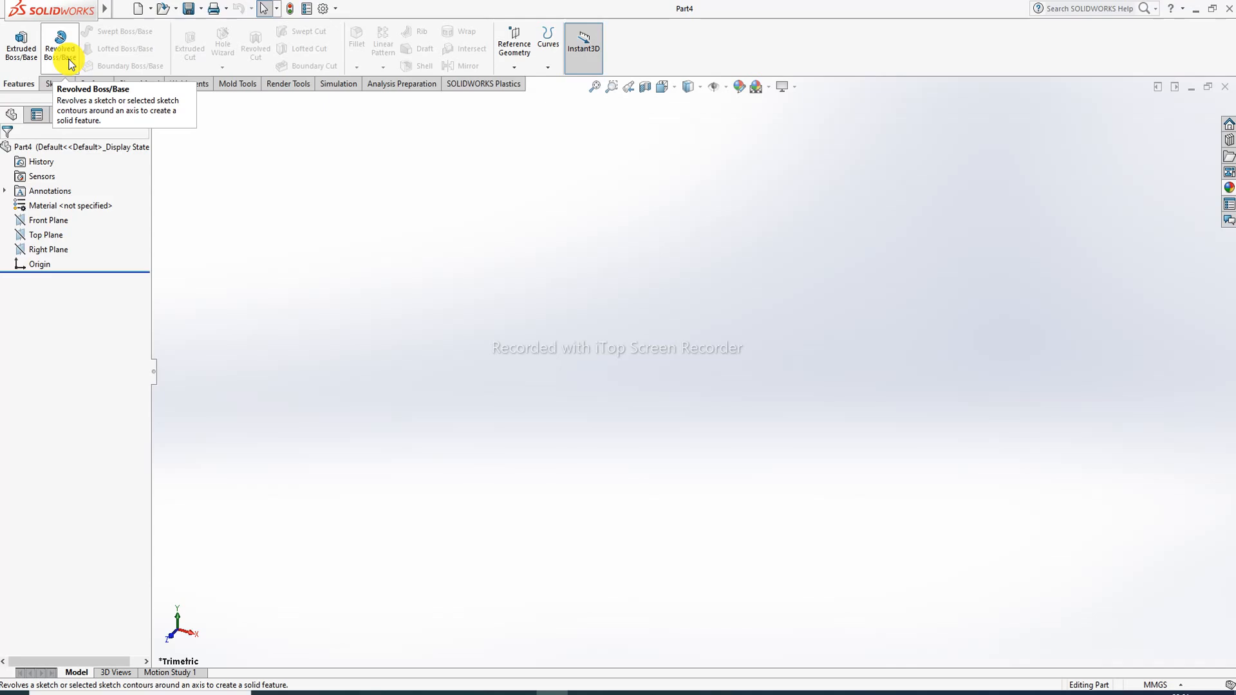
Step: Start a sketch on the Front Plane and draw a vertical line about 31 mm long, about 21 mm right of the origin
{"action": "left_click", "coordinate": [52, 219]}
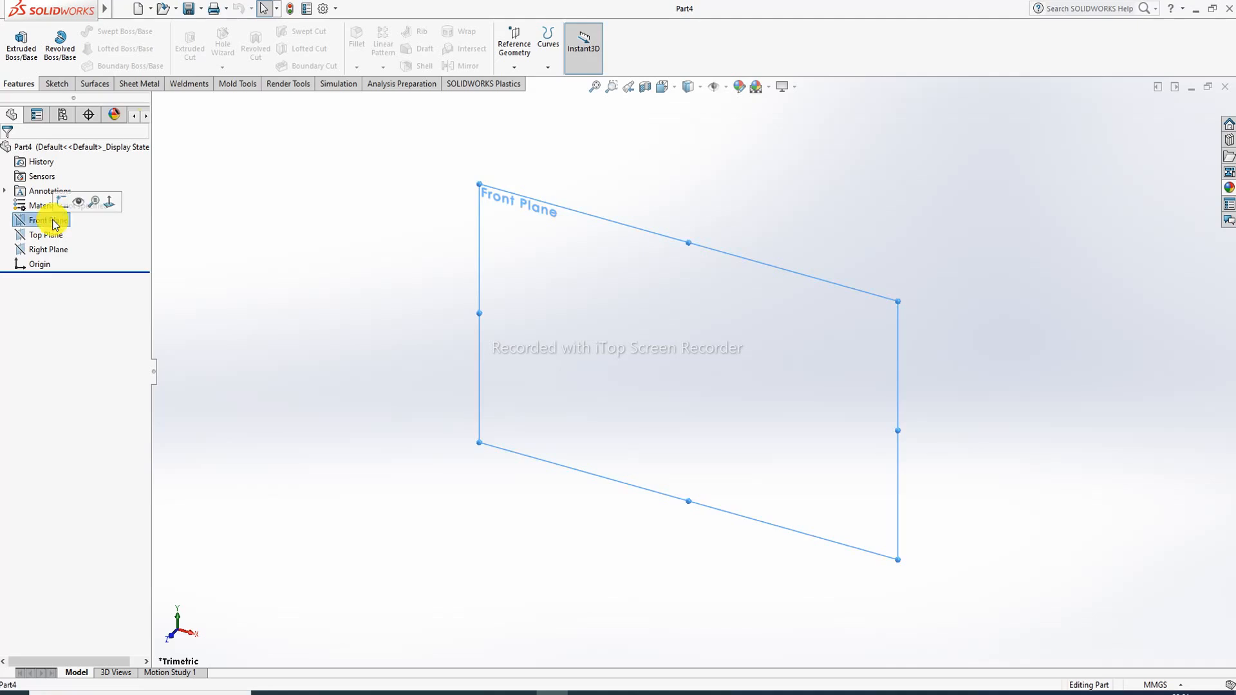
{"action": "left_click", "coordinate": [64, 204]}
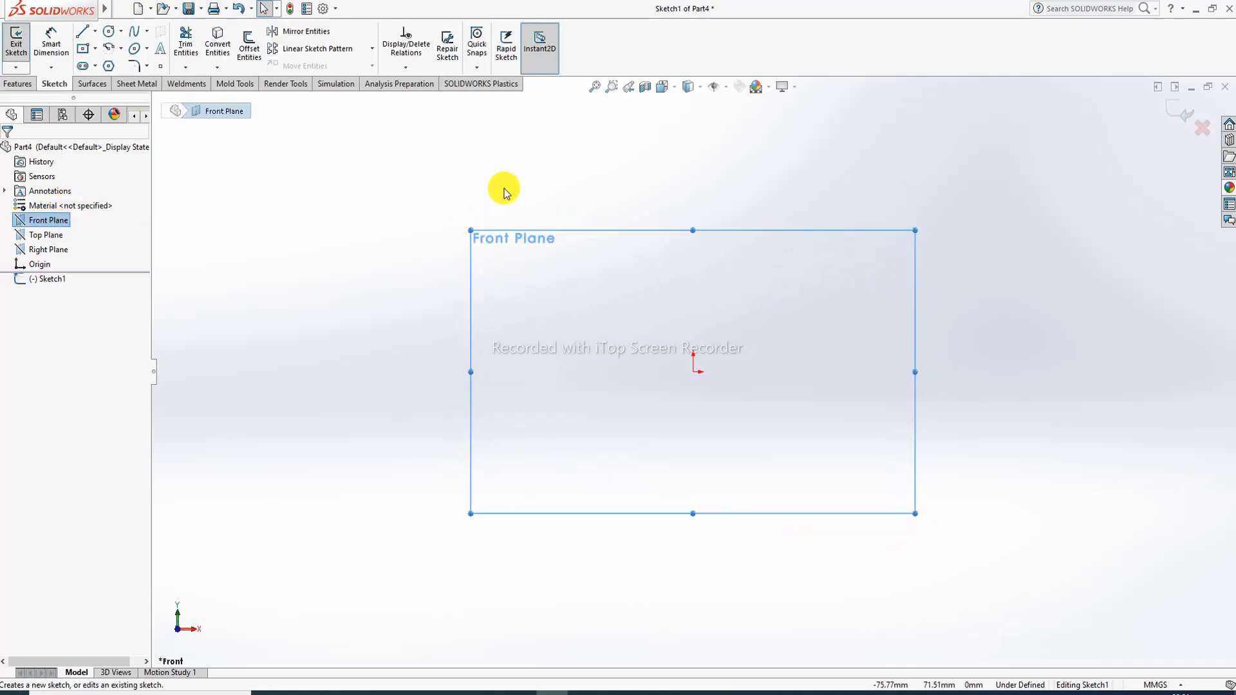
{"action": "left_click", "coordinate": [84, 33]}
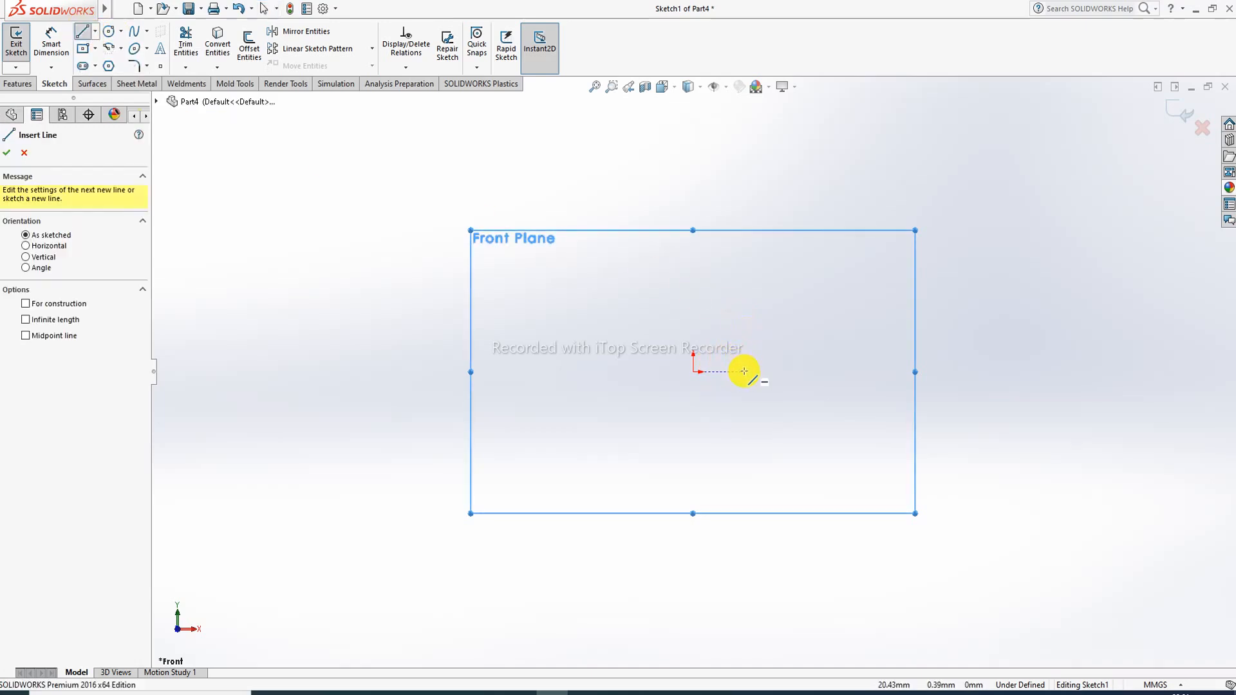
{"action": "left_click", "coordinate": [745, 372]}
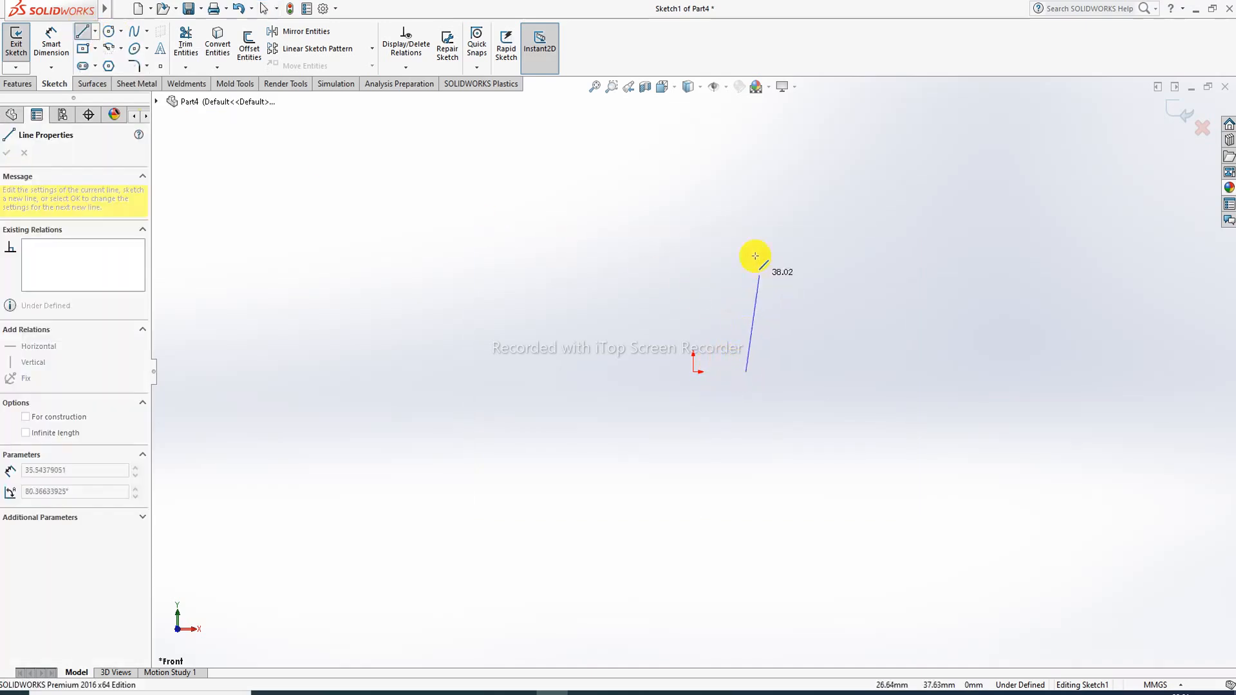
{"action": "left_click", "coordinate": [745, 293]}
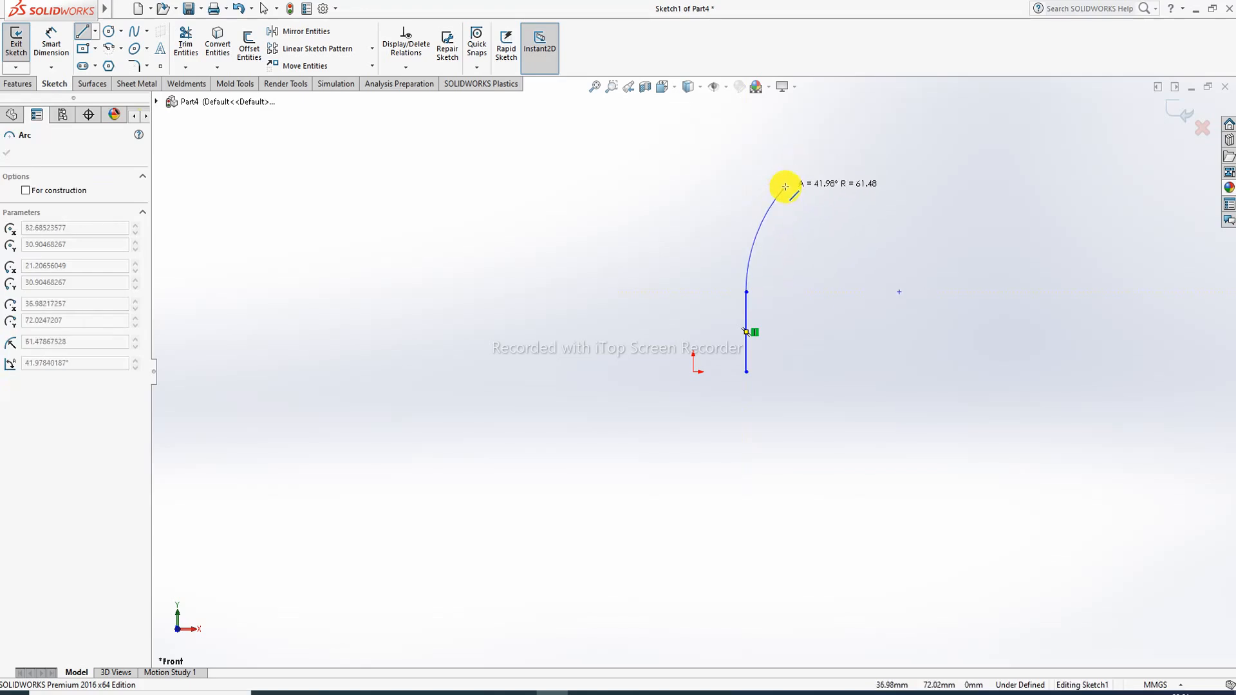
Step: Continue the profile upward with a tangent arc of about 61 mm radius curving right, ending in a short vertical line
{"action": "left_click", "coordinate": [785, 186]}
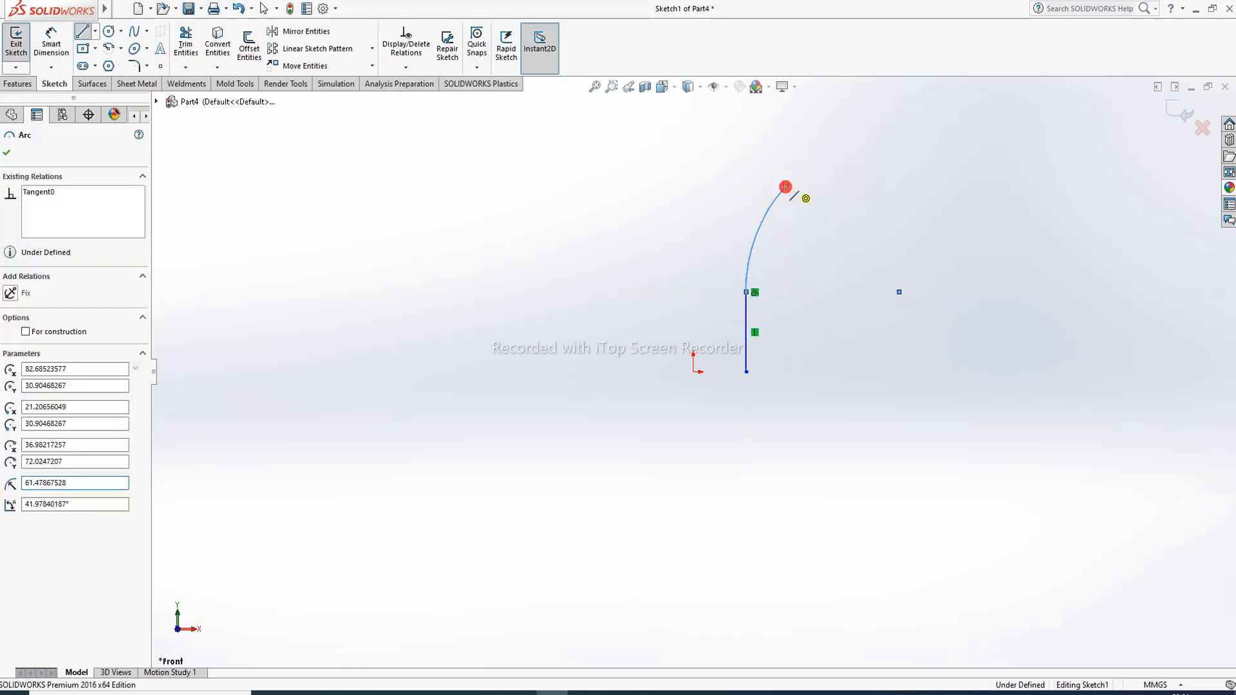
{"action": "left_click", "coordinate": [785, 118]}
{"action": "right_click", "coordinate": [874, 146]}
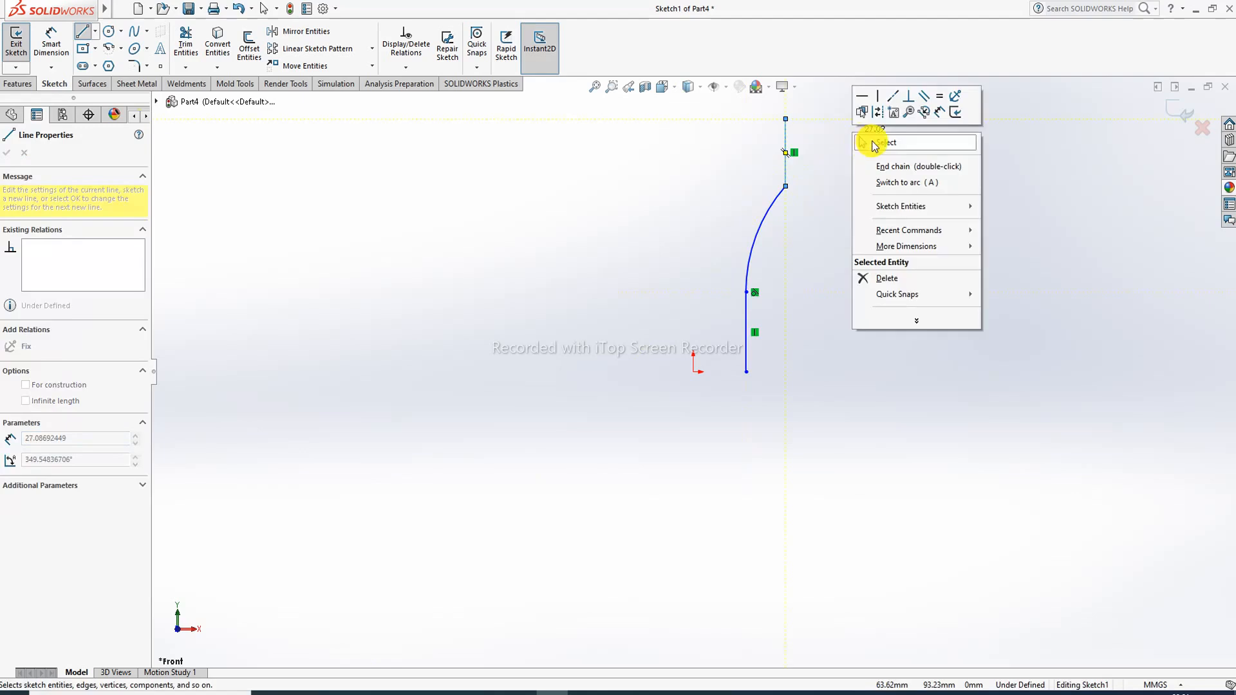
{"action": "left_click", "coordinate": [874, 146]}
{"action": "scroll", "coordinate": [801, 168], "scroll_direction": "up", "scroll_amount": 3}
{"action": "scroll", "coordinate": [772, 227], "scroll_direction": "down", "scroll_amount": 3}
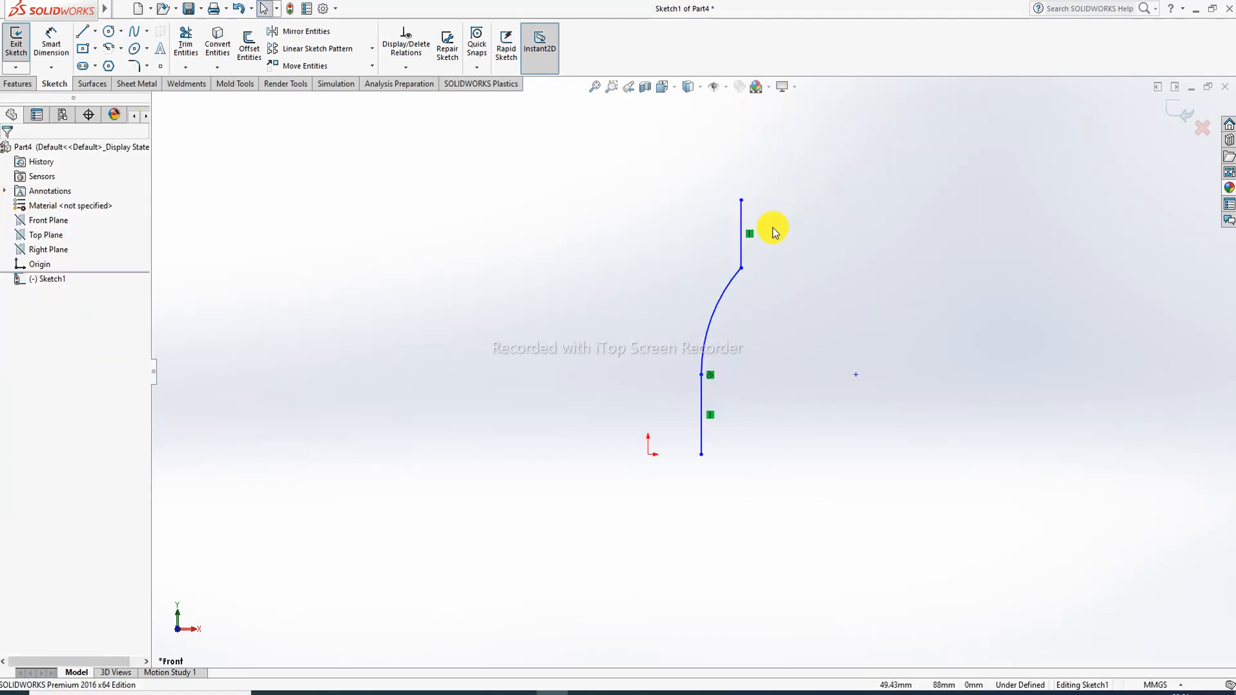
{"action": "scroll", "coordinate": [721, 389], "scroll_direction": "down", "scroll_amount": 1}
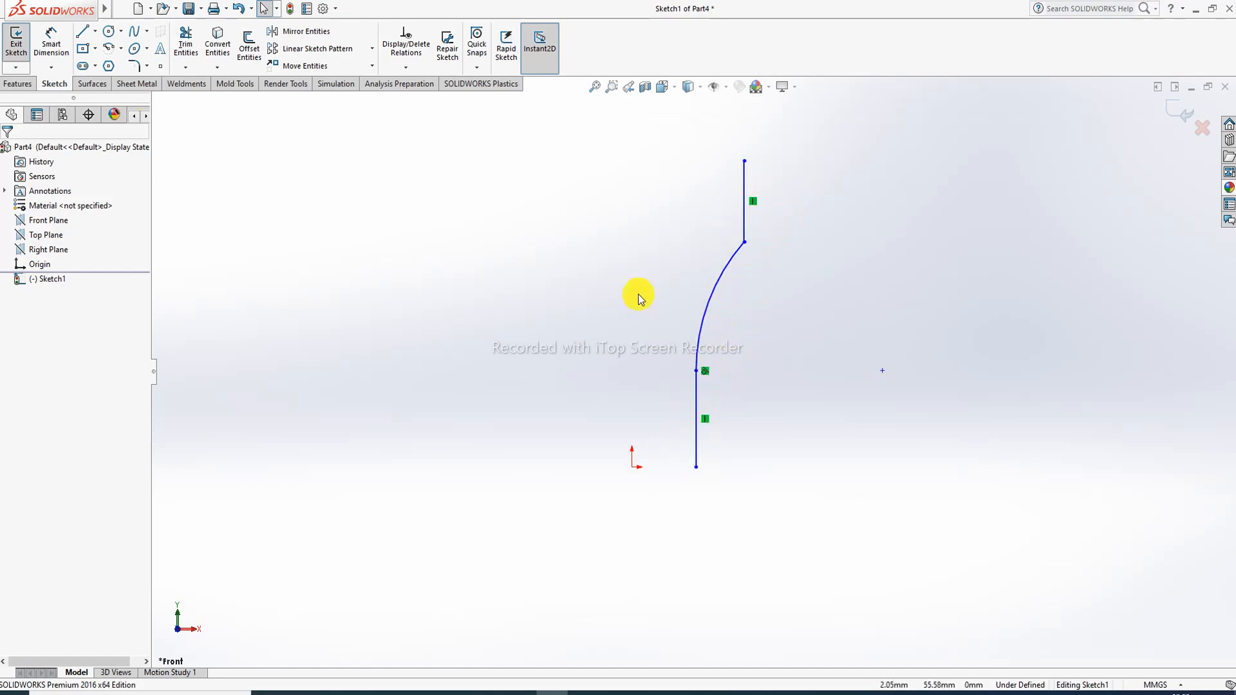
Step: Add a horizontal relation between the origin and the lower endpoint of the profile
{"action": "left_click", "coordinate": [631, 467]}
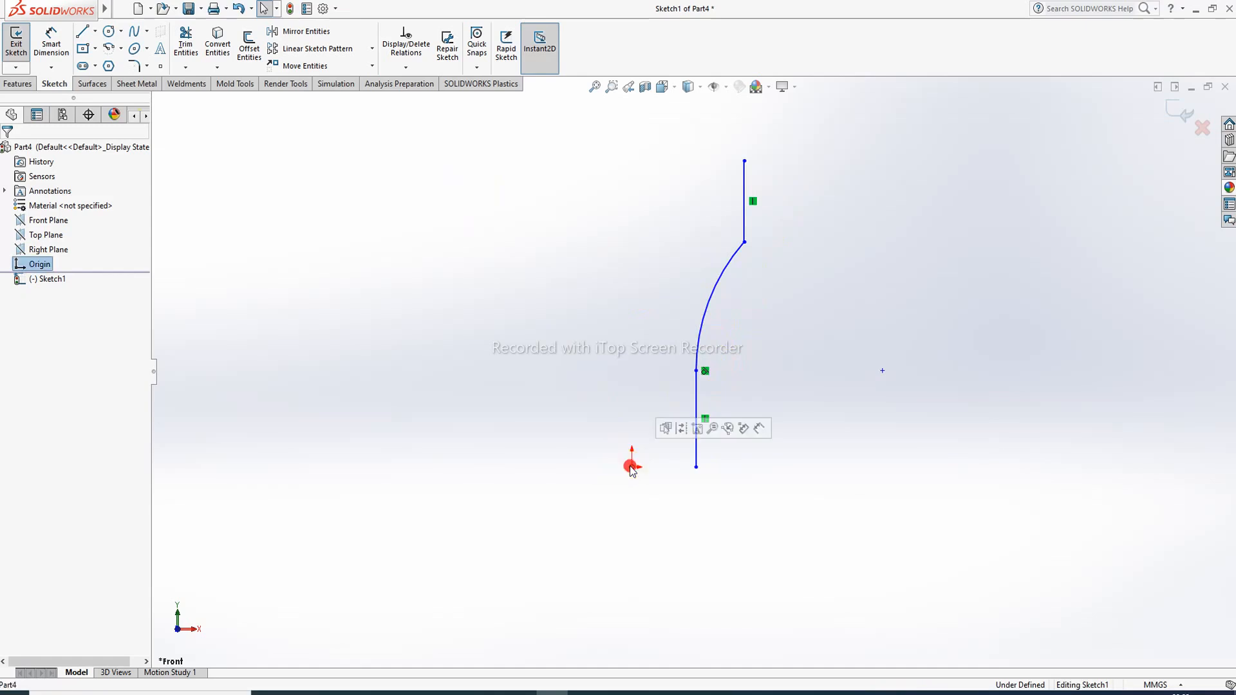
{"action": "left_click", "coordinate": [696, 466], "text": "ctrl"}
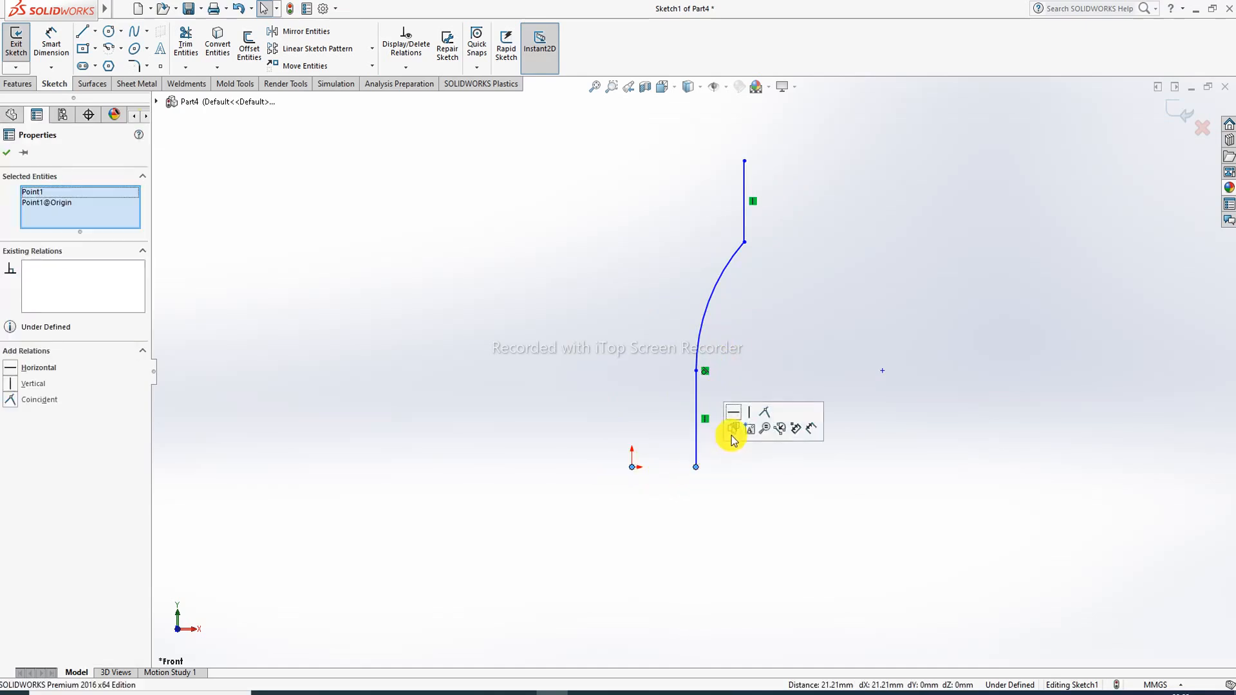
{"action": "left_click", "coordinate": [734, 414]}
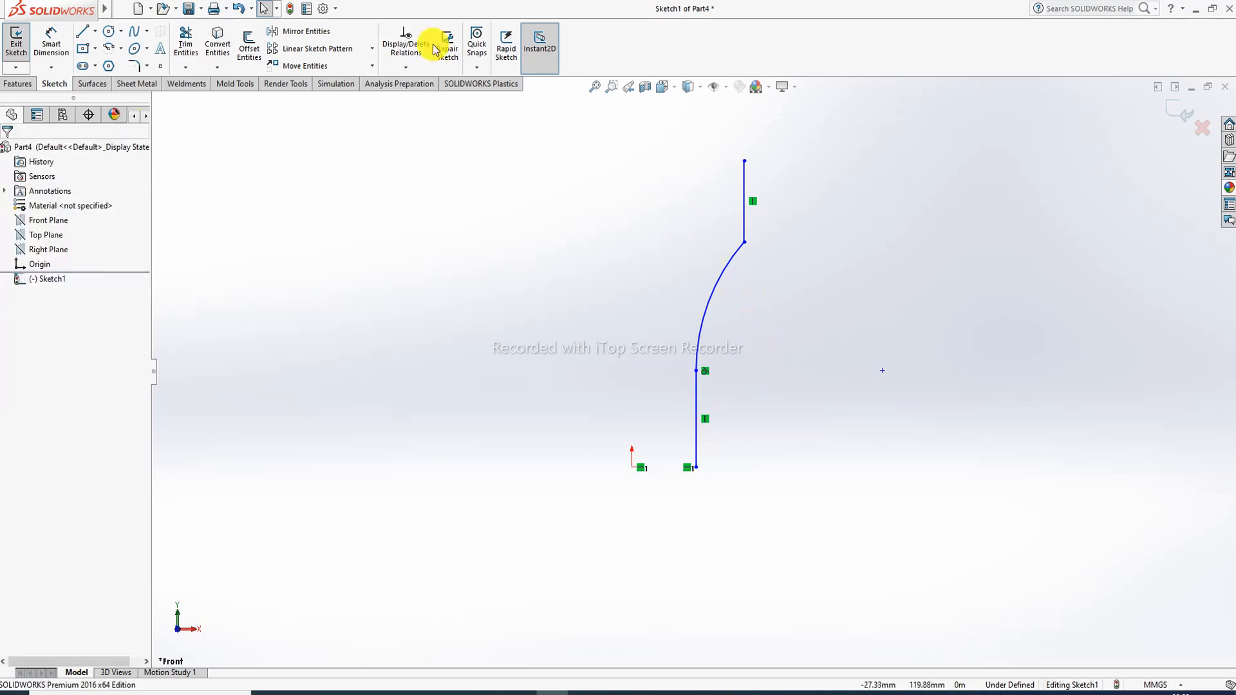
Step: Dimension the horizontal distance from the origin to the profile's lower endpoint as 25 mm
{"action": "left_click", "coordinate": [51, 42]}
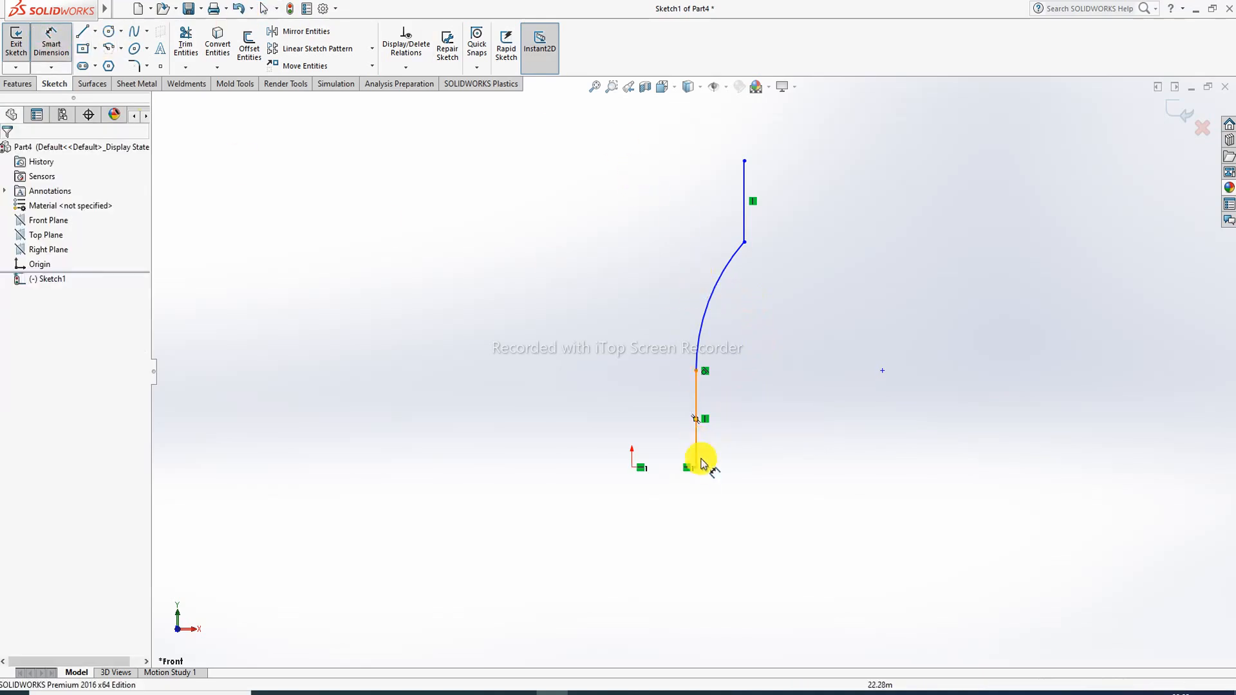
{"action": "left_click", "coordinate": [632, 468]}
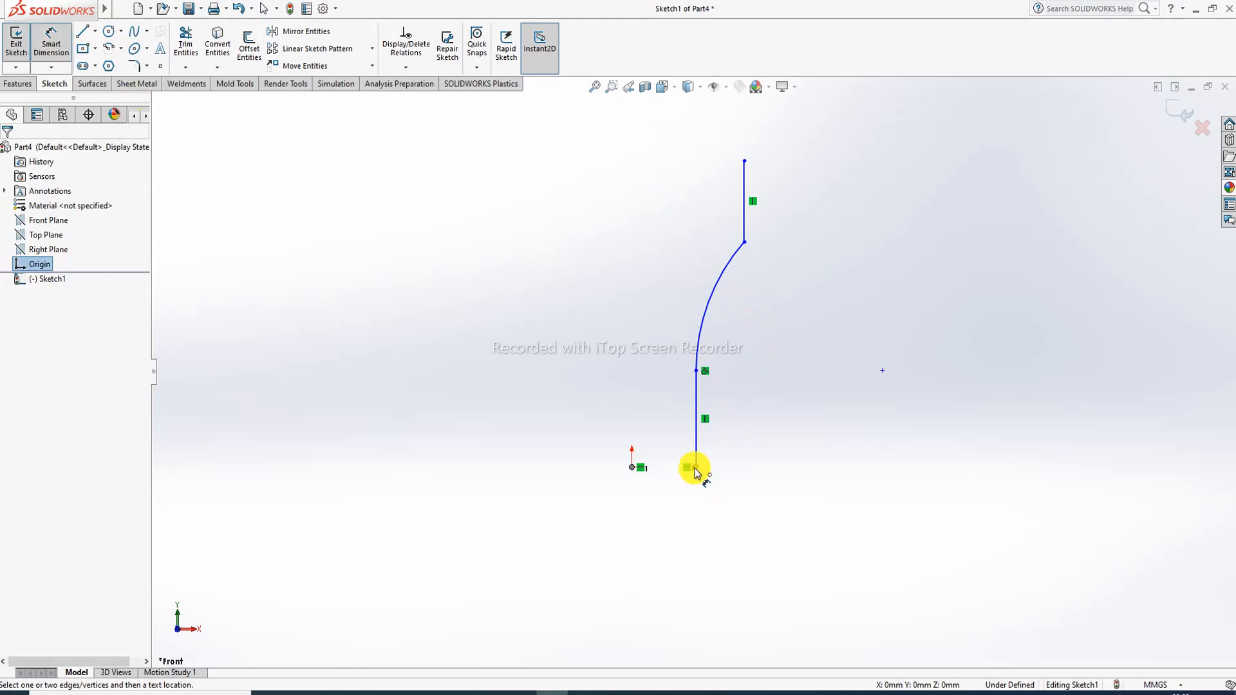
{"action": "left_click", "coordinate": [695, 467]}
{"action": "left_click", "coordinate": [661, 513]}
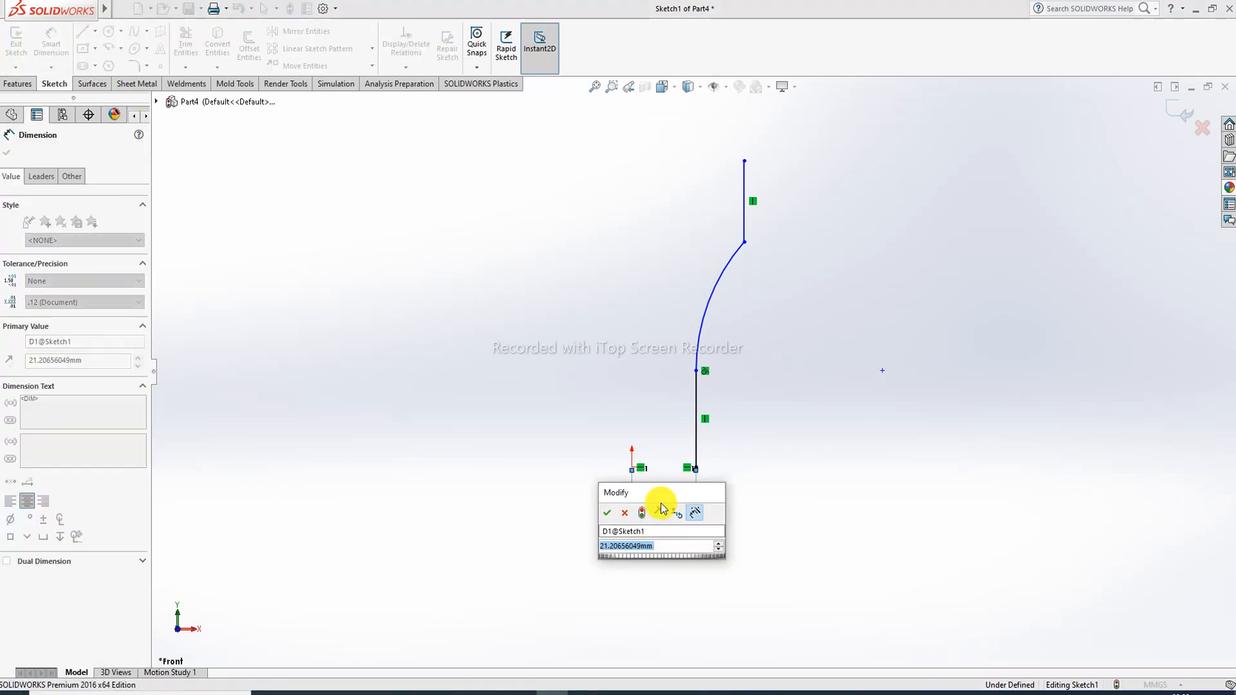
{"action": "type", "text": "2"}
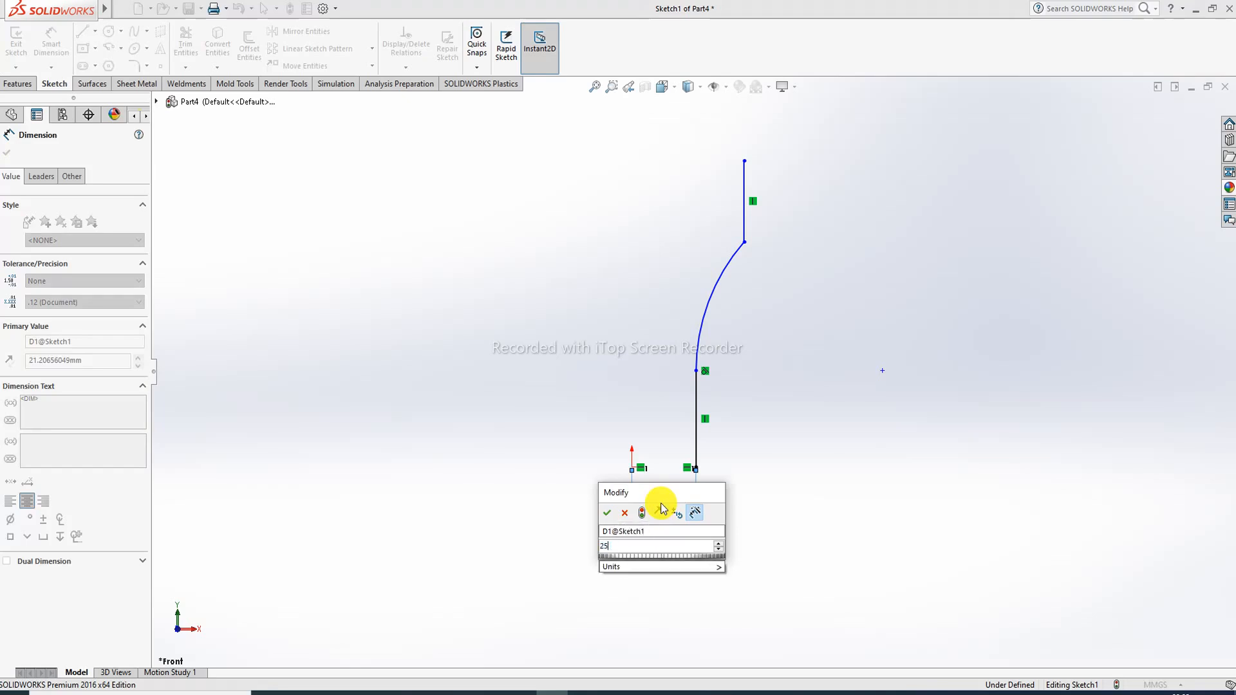
{"action": "type", "text": "5"}
{"action": "key", "text": "Return"}
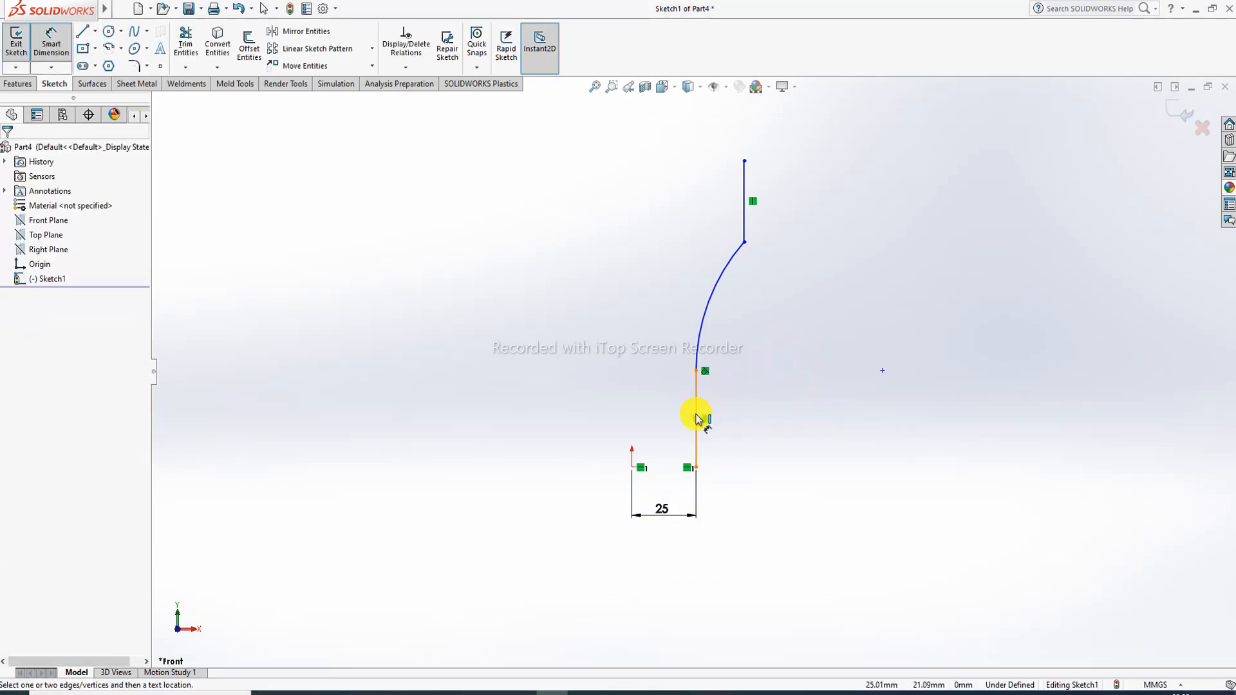
Step: Dimension the lower vertical line's length as 45 mm
{"action": "left_click", "coordinate": [697, 419]}
{"action": "left_click", "coordinate": [721, 415]}
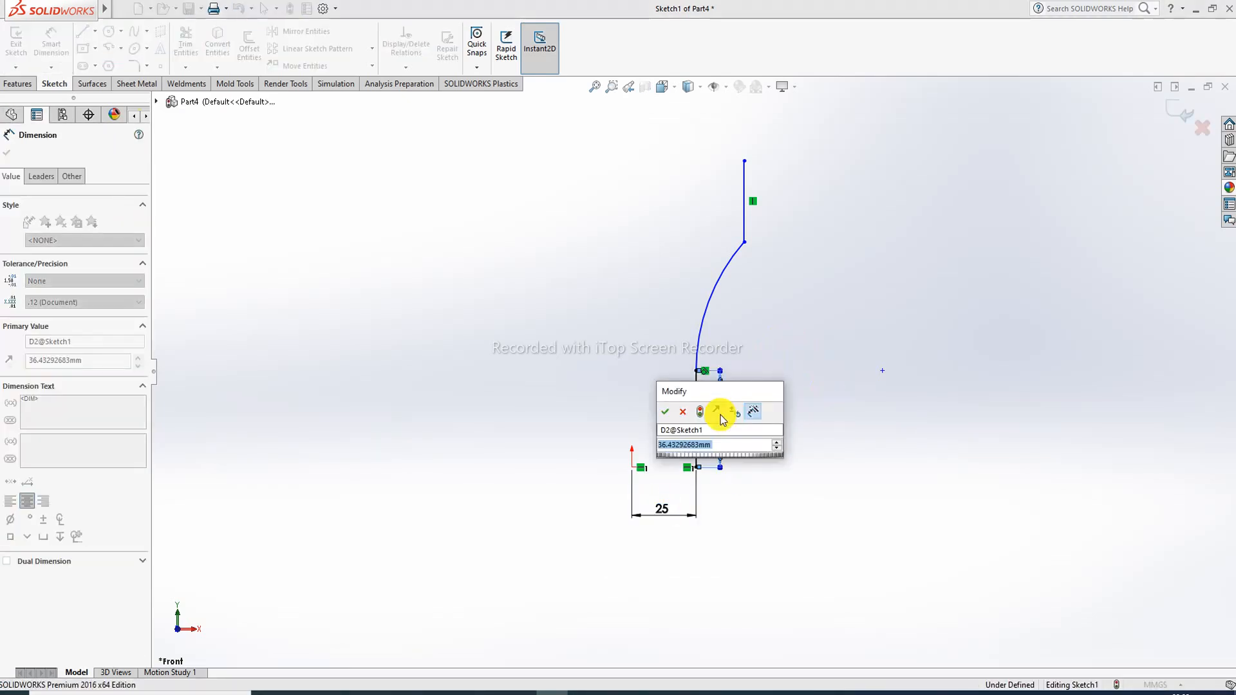
{"action": "type", "text": "45"}
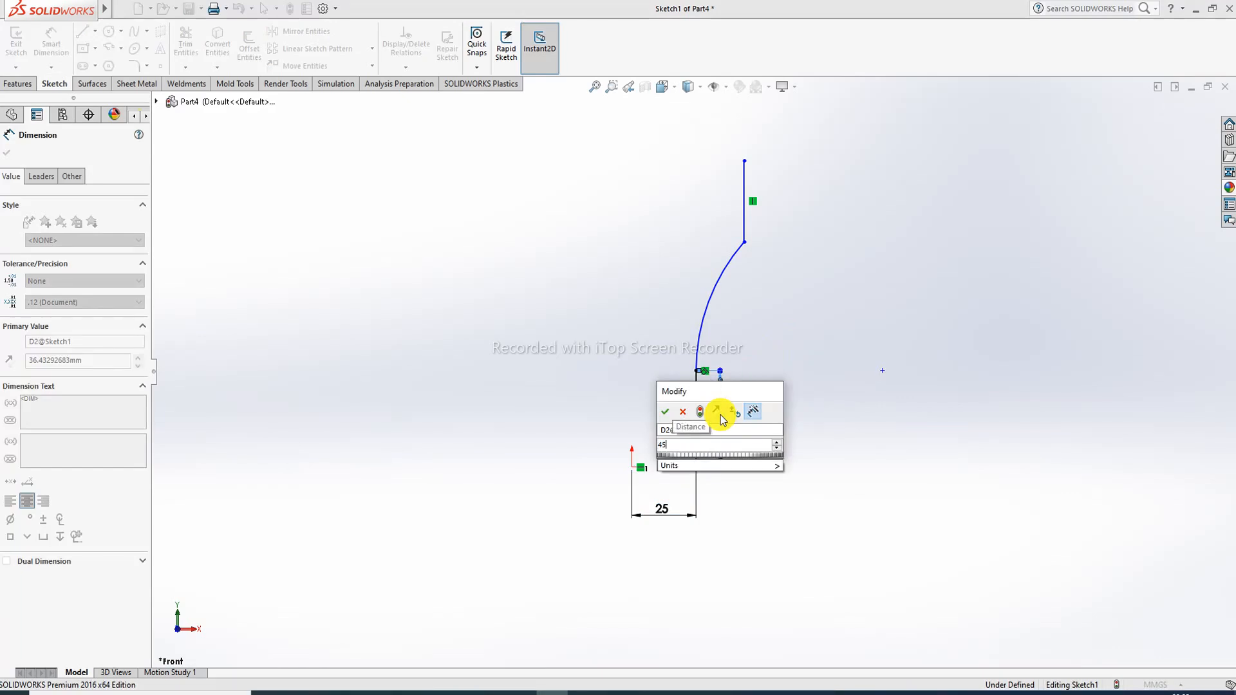
{"action": "key", "text": "Return"}
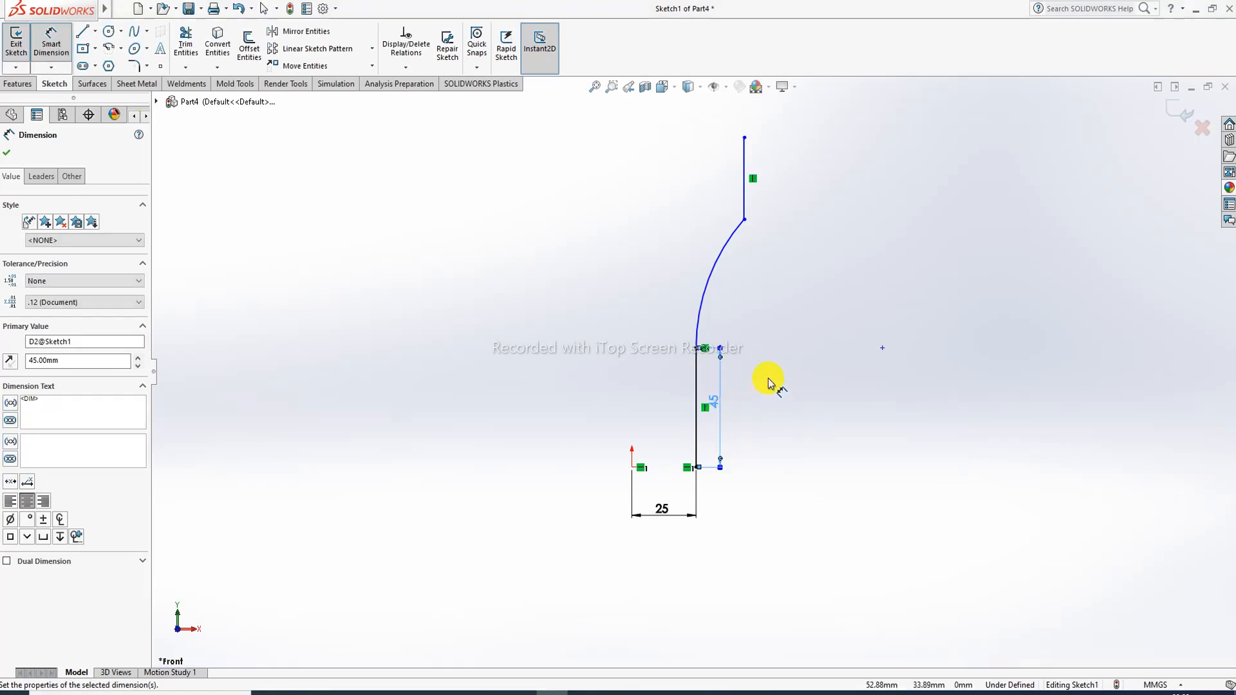
Step: Dimension the radius of the arc between the two vertical lines as 80 mm
{"action": "left_click", "coordinate": [717, 263]}
{"action": "left_click", "coordinate": [684, 241]}
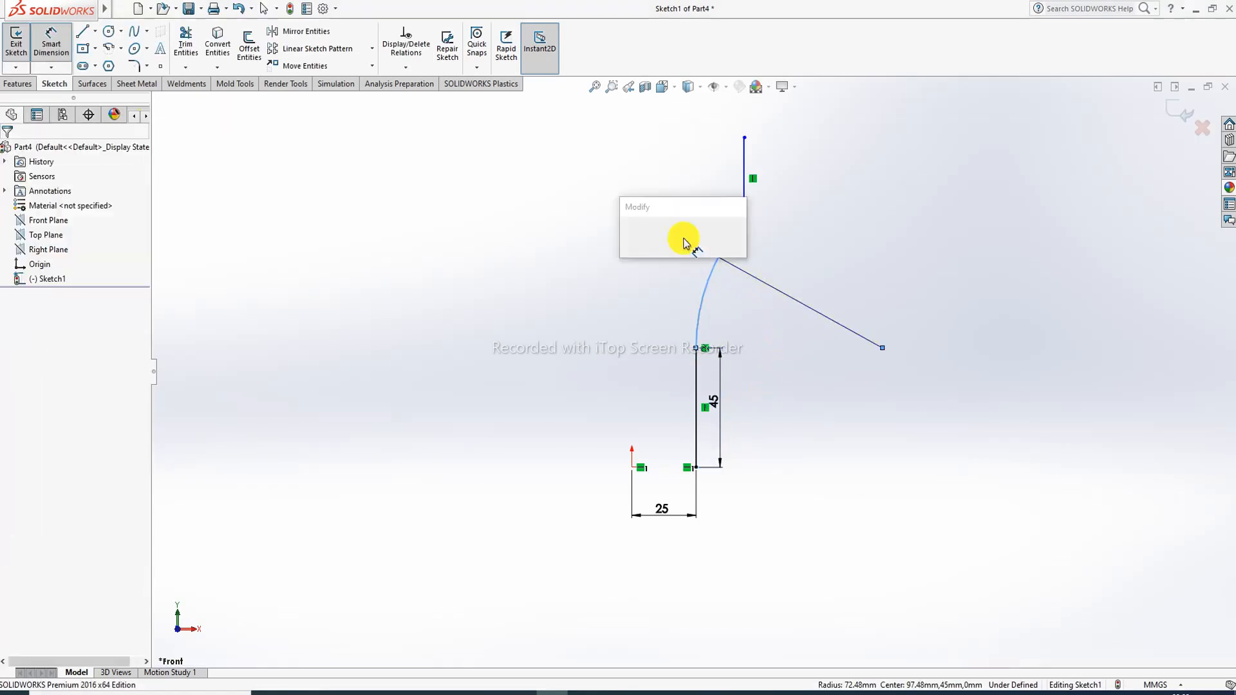
{"action": "type", "text": "80"}
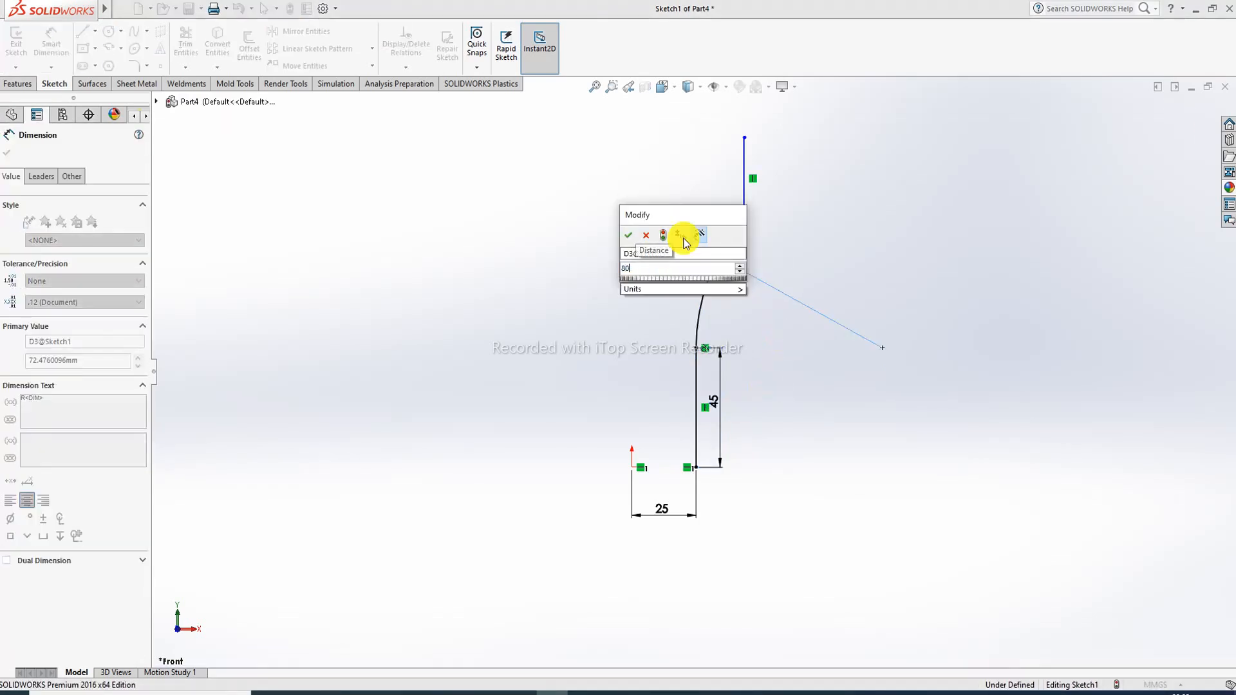
{"action": "key", "text": "Return"}
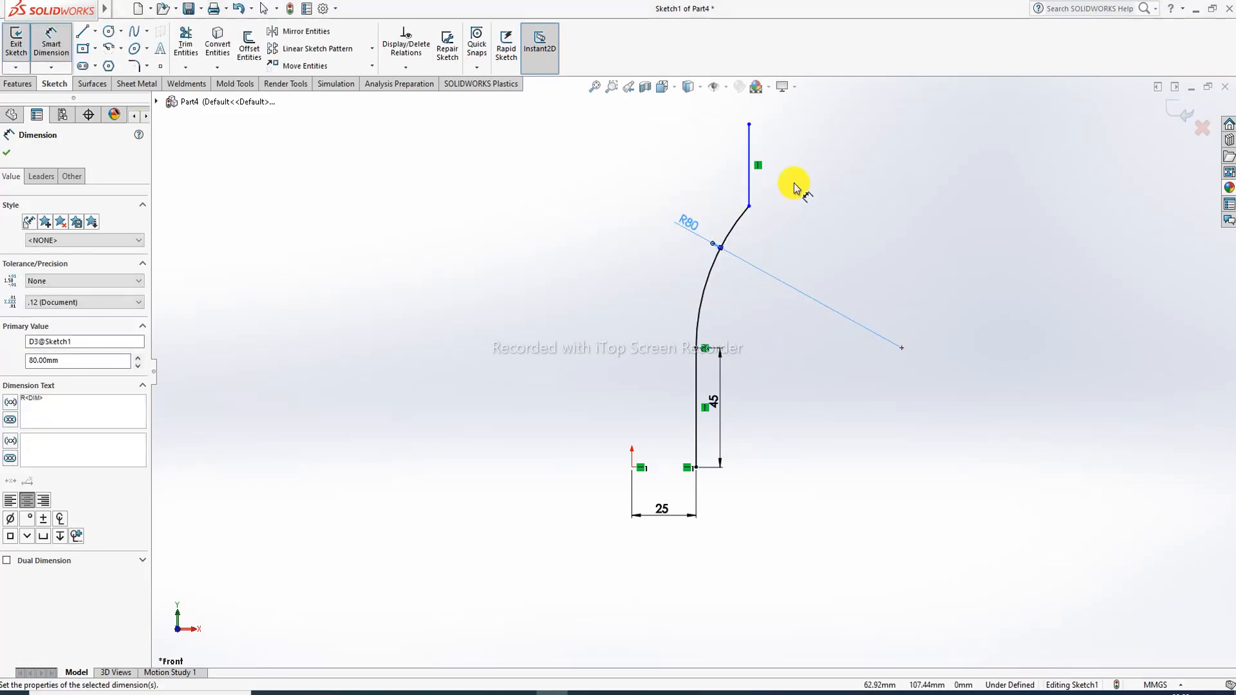
Step: Dimension the upper vertical line's length as 45 mm
{"action": "left_click", "coordinate": [750, 154]}
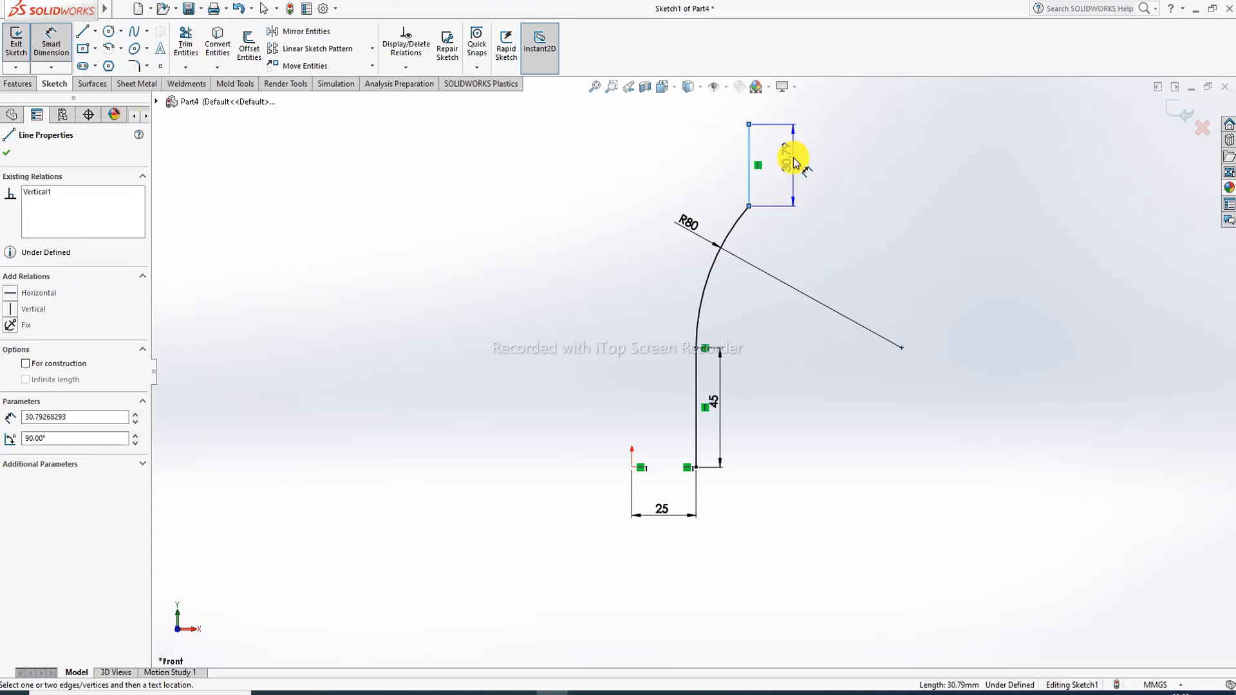
{"action": "left_click", "coordinate": [794, 161]}
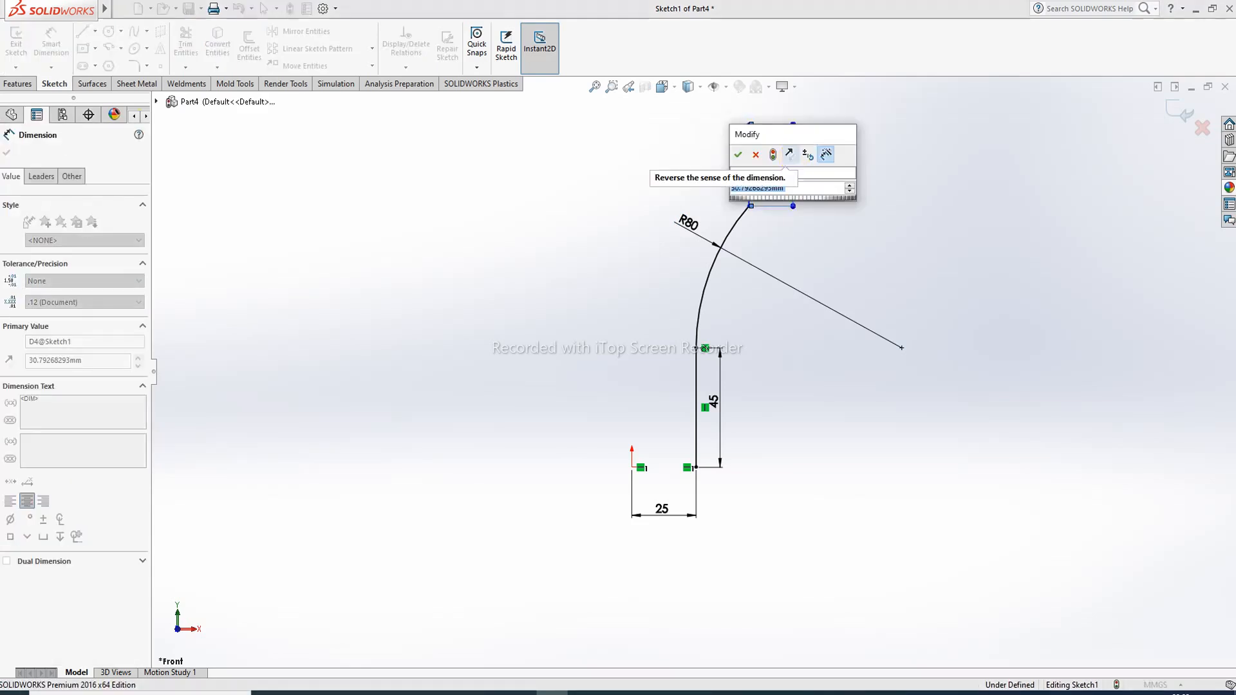
{"action": "type", "text": "45"}
{"action": "key", "text": "Return"}
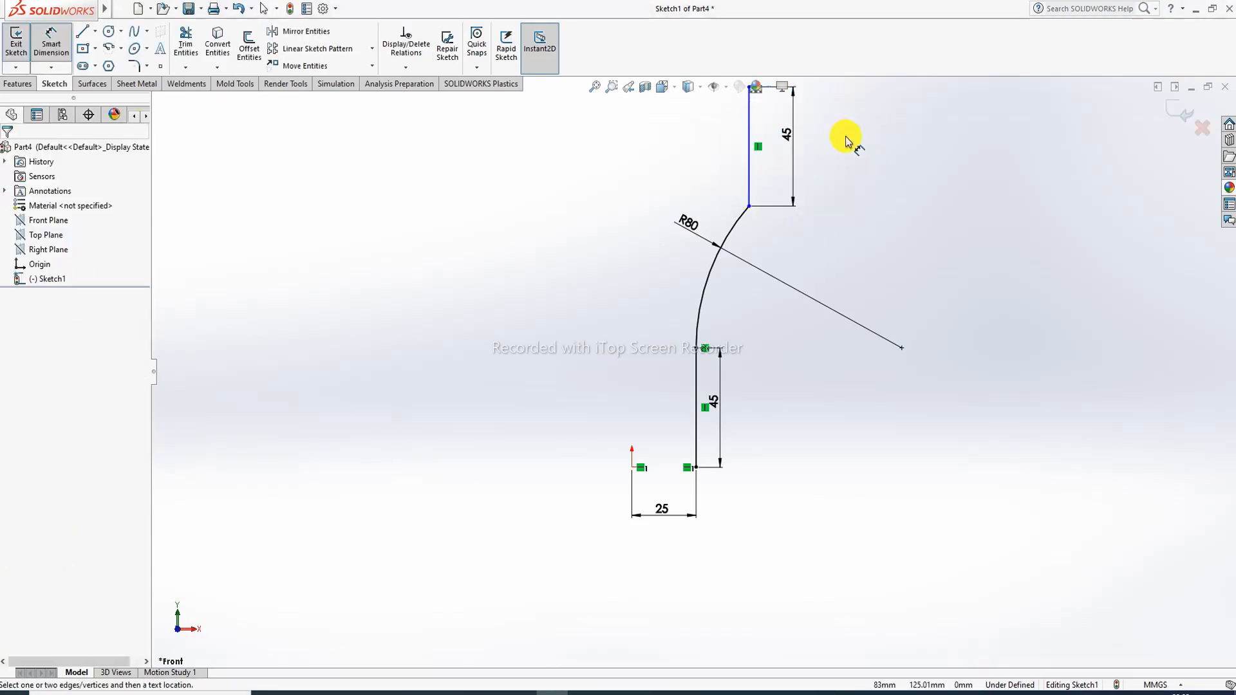
Step: Change the upper vertical line's length to 55 mm and exit the sketch
{"action": "scroll", "coordinate": [846, 141], "scroll_direction": "up", "scroll_amount": 3}
{"action": "scroll", "coordinate": [826, 215], "scroll_direction": "down", "scroll_amount": 1}
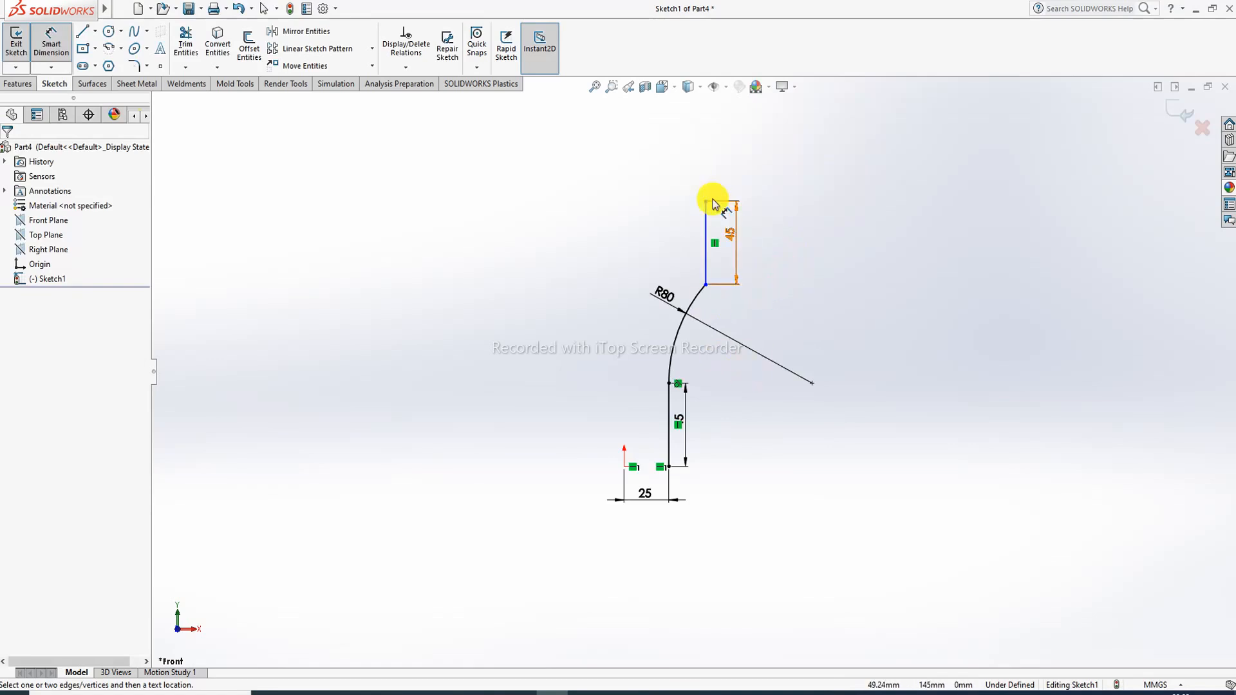
{"action": "left_click", "coordinate": [730, 229]}
{"action": "double_click", "coordinate": [729, 230]}
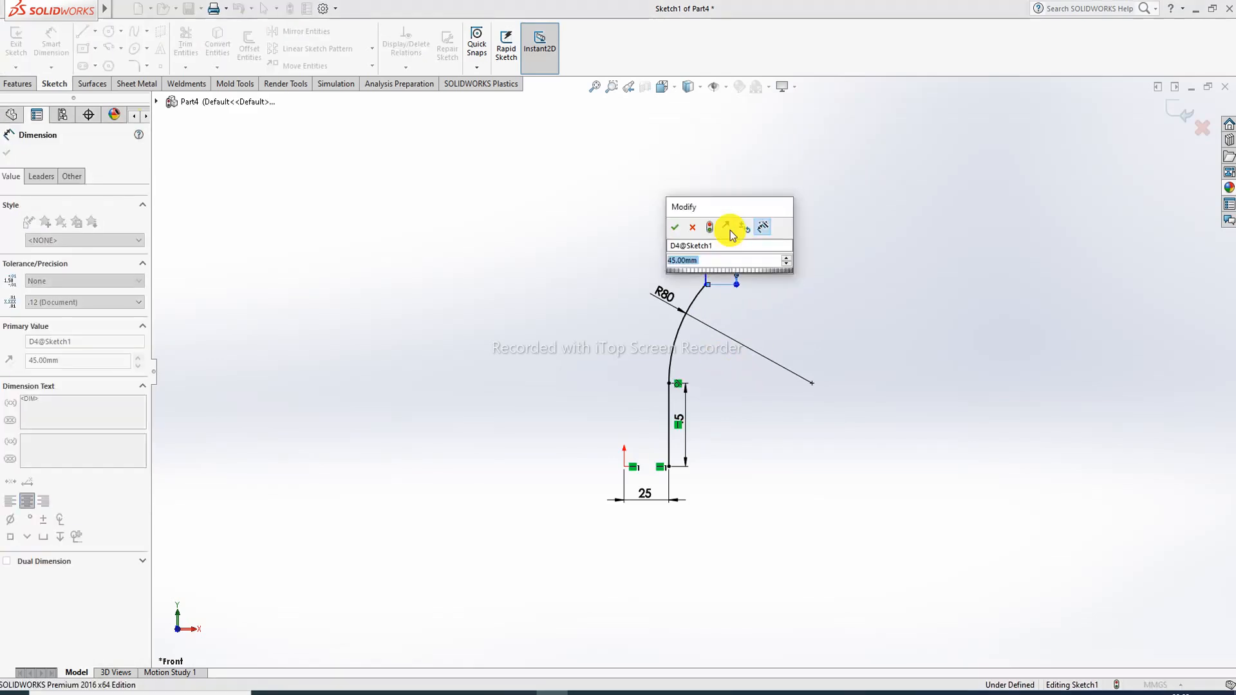
{"action": "type", "text": "55"}
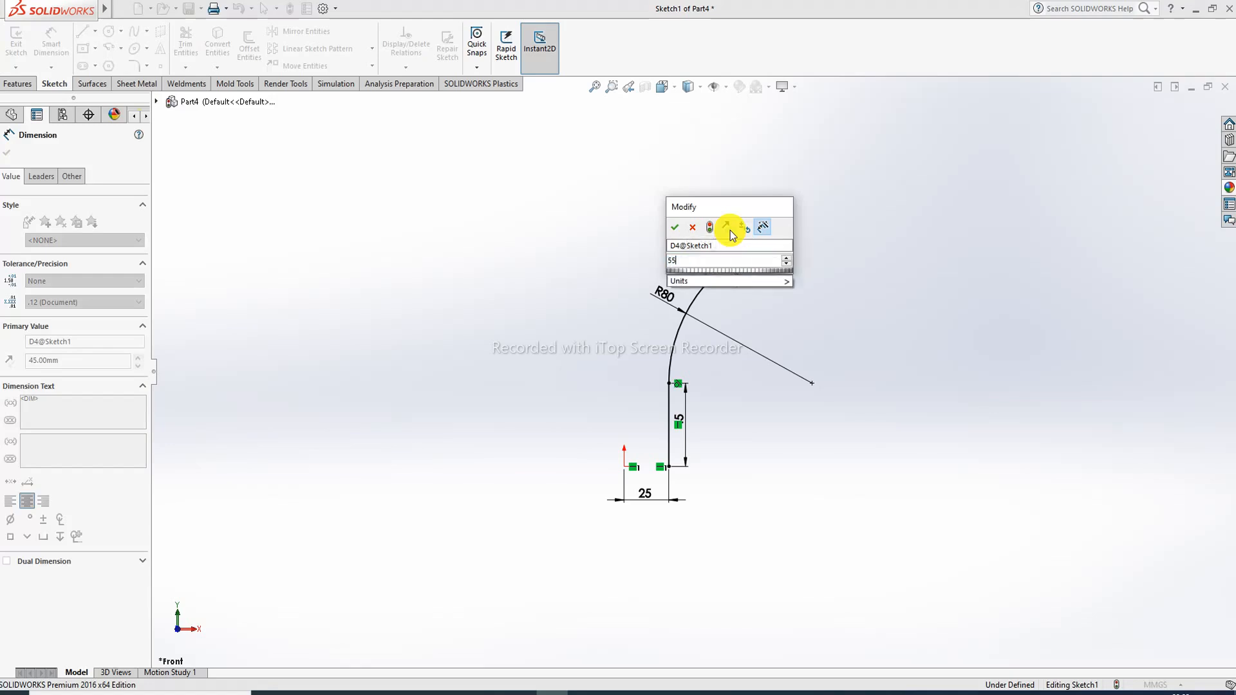
{"action": "key", "text": "Return"}
{"action": "left_click", "coordinate": [860, 207]}
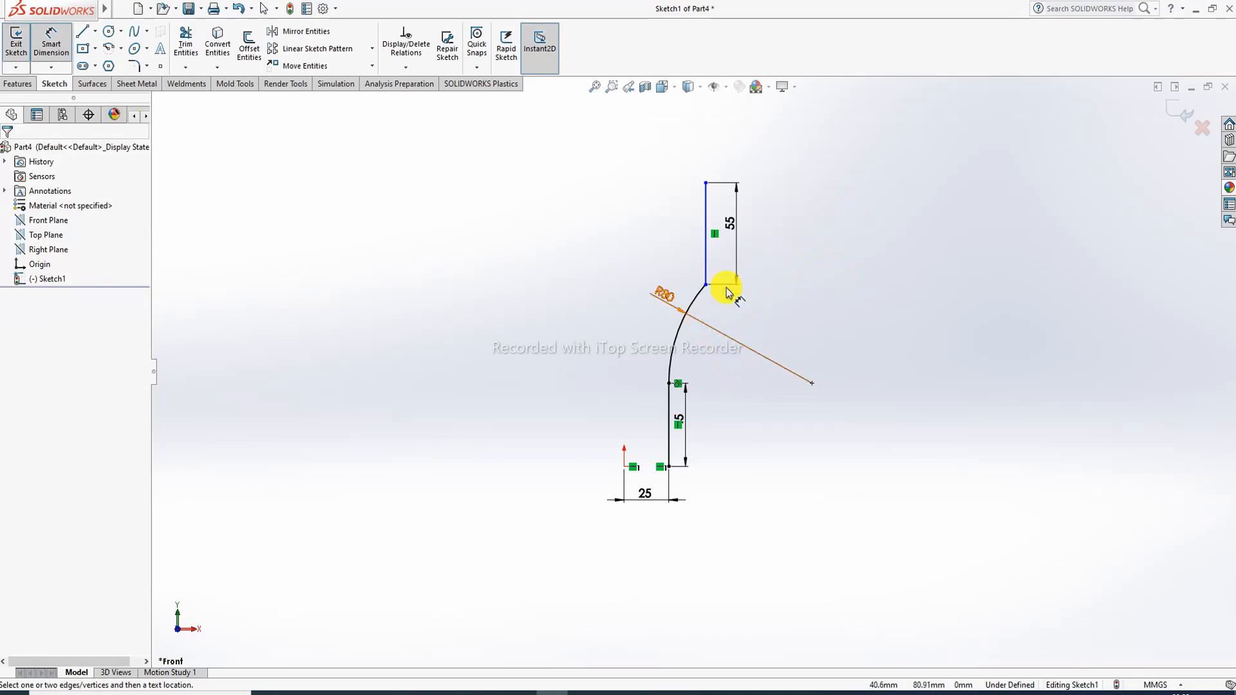
{"action": "right_click", "coordinate": [832, 185]}
{"action": "left_click", "coordinate": [866, 197]}
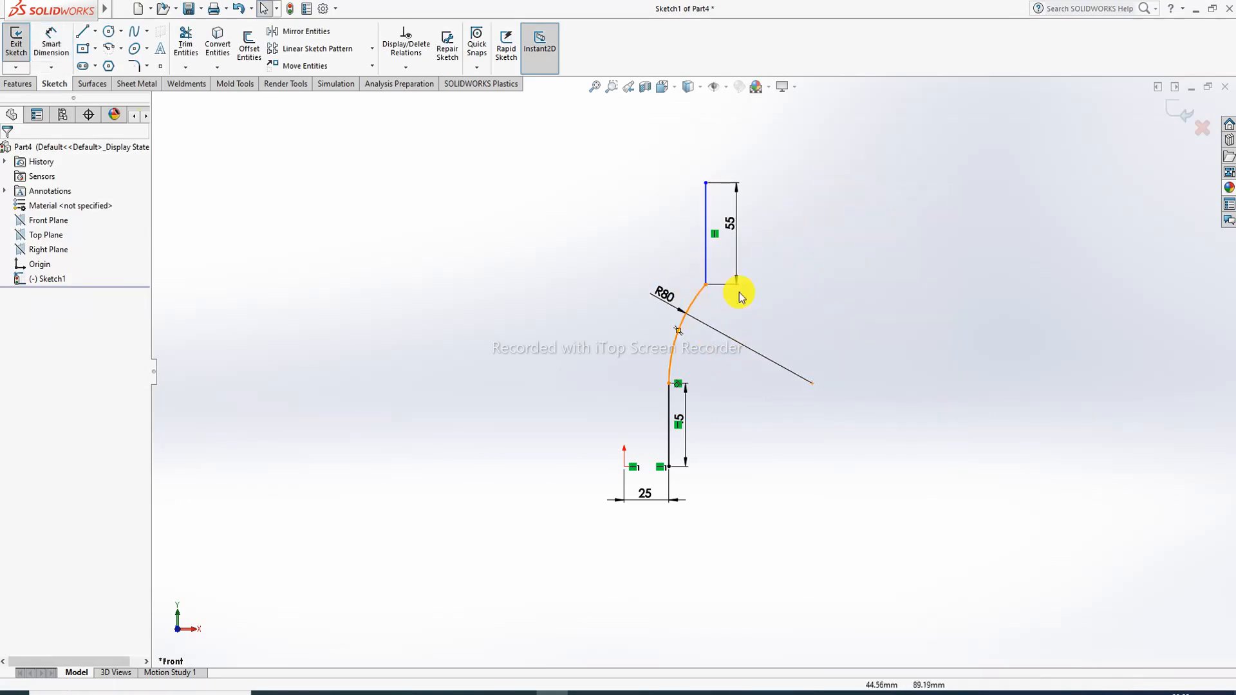
{"action": "left_click", "coordinate": [1172, 114]}
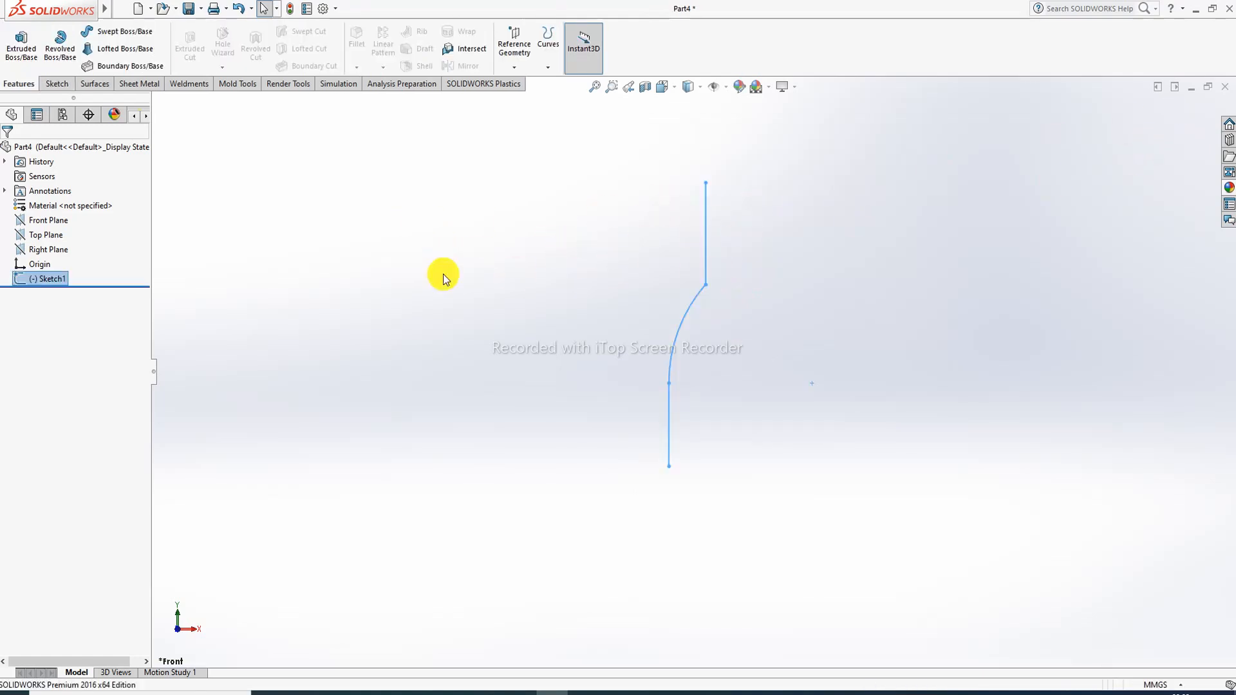
Step: Reopen the profile sketch for editing
{"action": "left_click", "coordinate": [55, 278]}
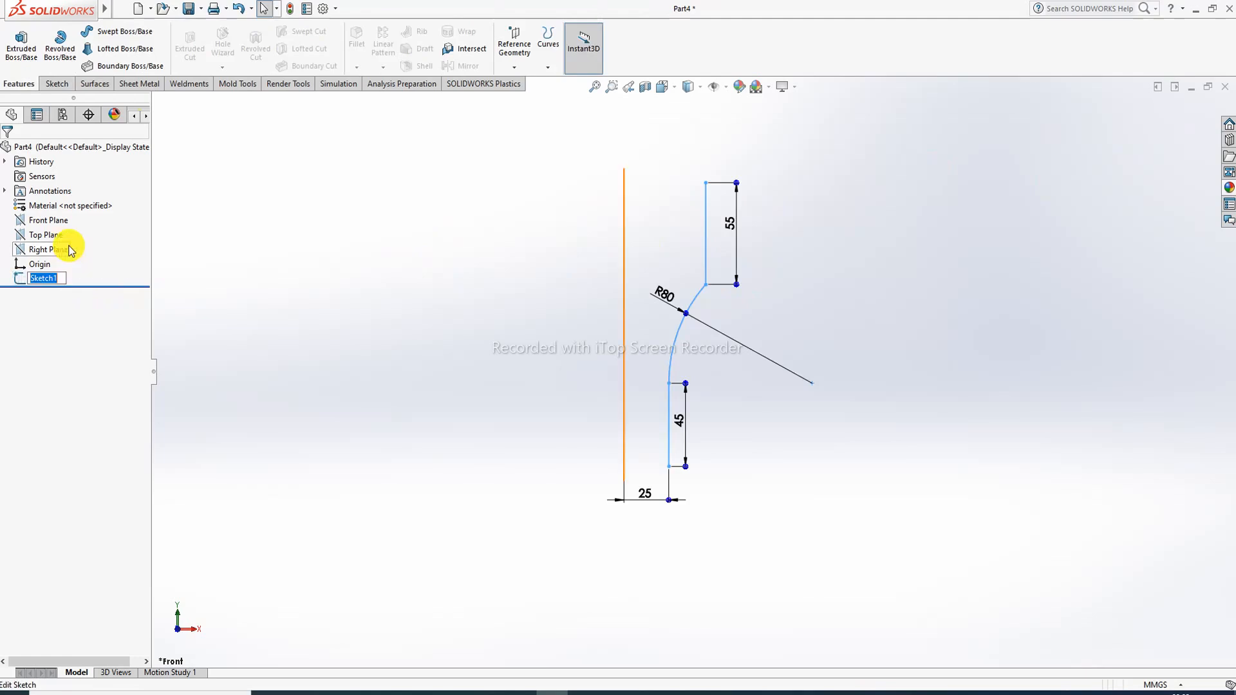
{"action": "left_click", "coordinate": [67, 249]}
{"action": "left_click", "coordinate": [221, 250]}
{"action": "left_click", "coordinate": [47, 283]}
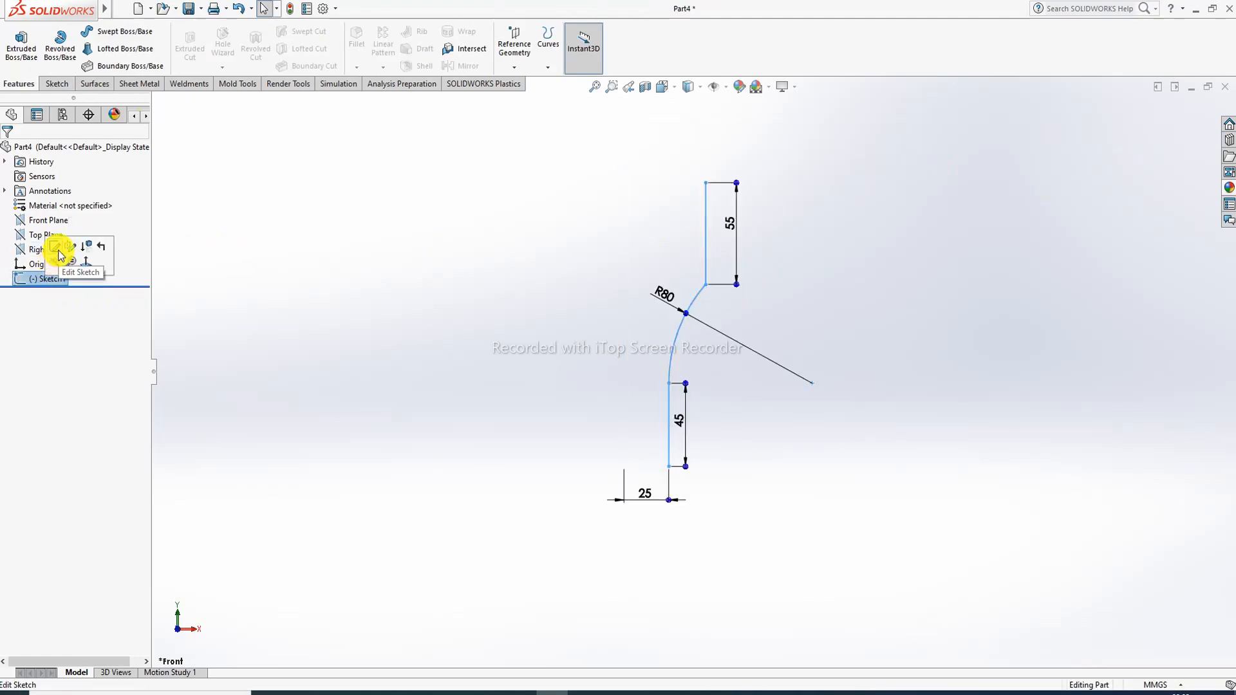
{"action": "left_click", "coordinate": [61, 247]}
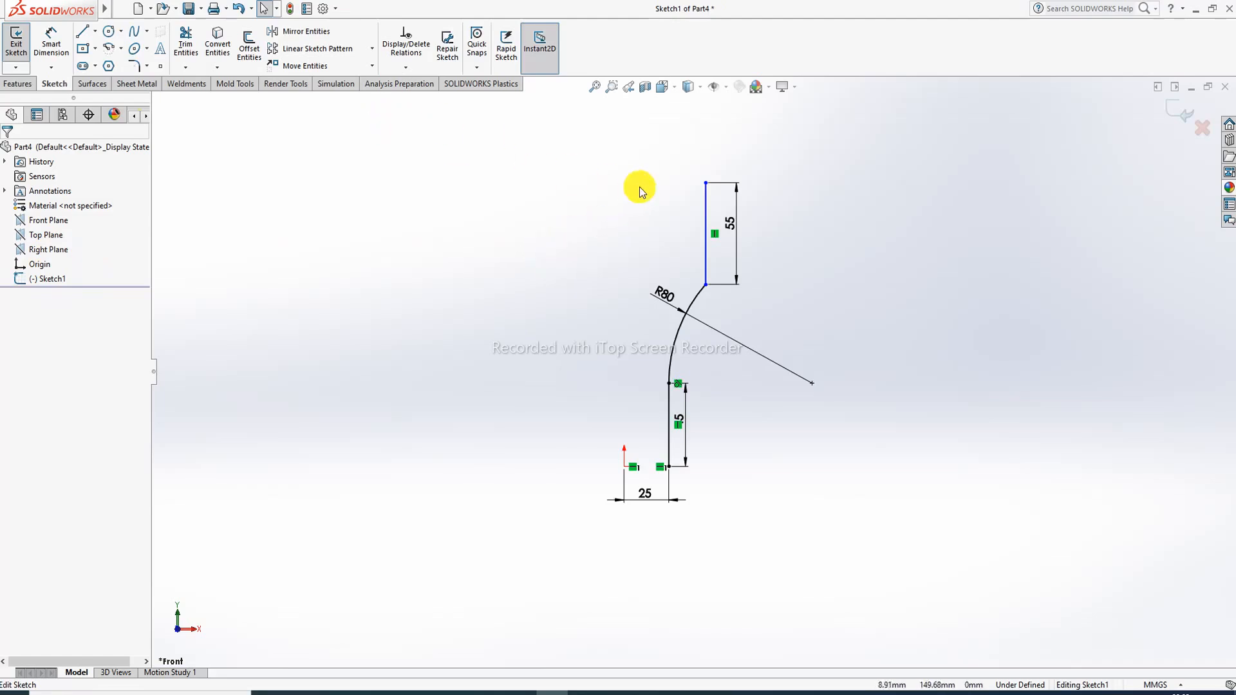
Step: Fillet the corner between the arc and the upper vertical line with a 30 mm radius and exit the sketch
{"action": "left_click", "coordinate": [137, 69]}
{"action": "left_click", "coordinate": [707, 285]}
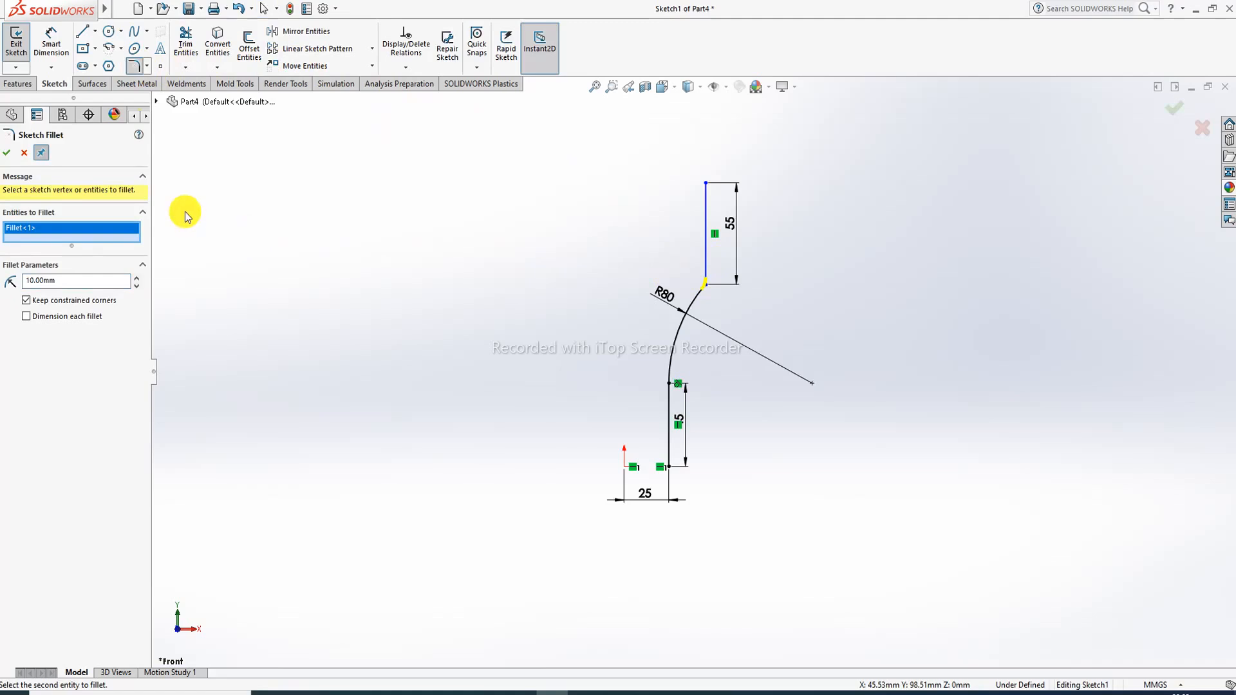
{"action": "left_click", "coordinate": [136, 277]}
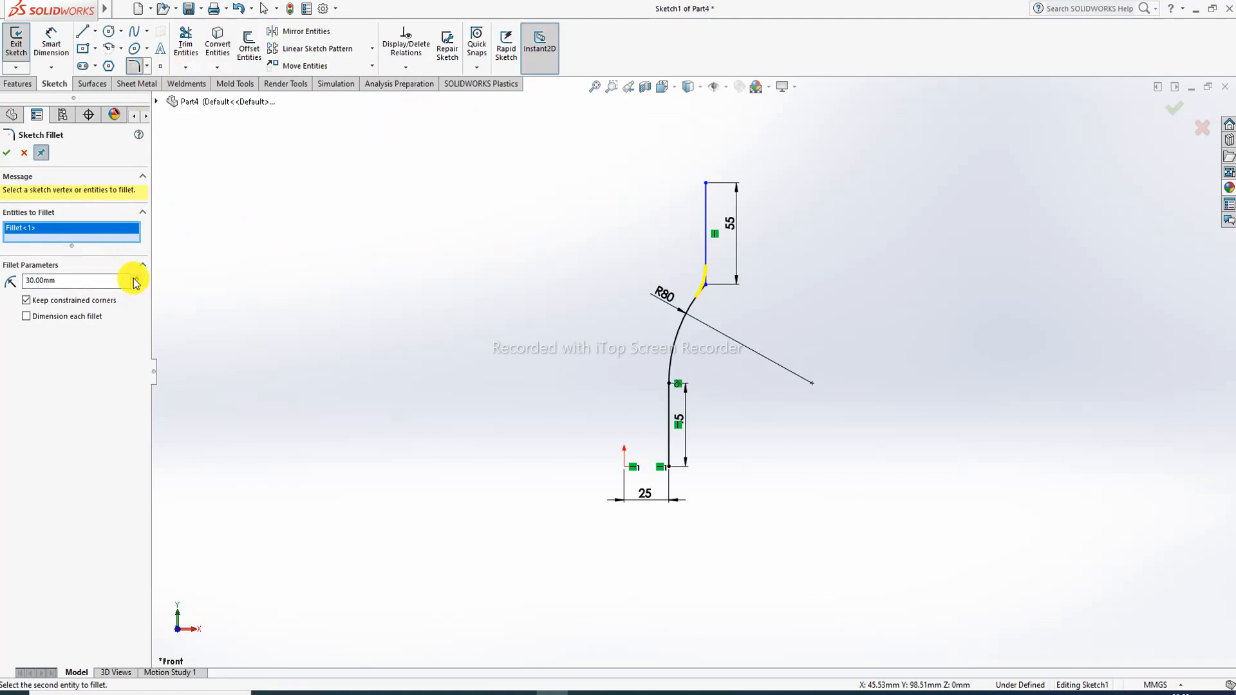
{"action": "left_click", "coordinate": [9, 154]}
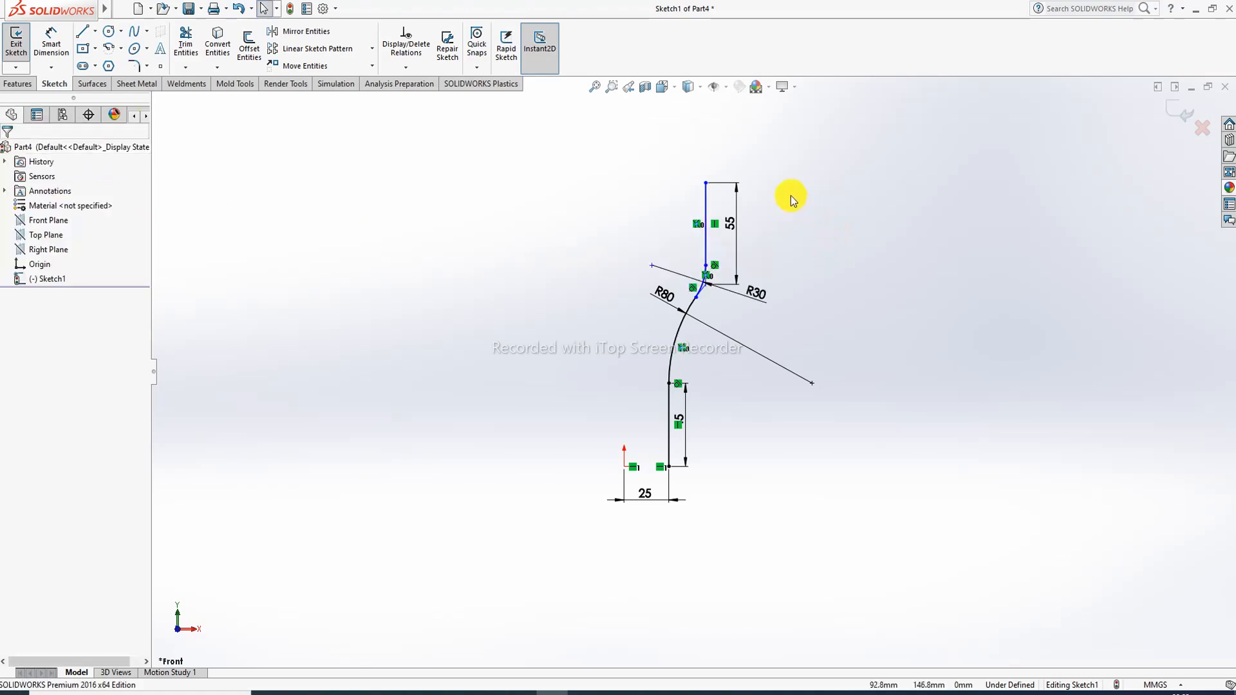
{"action": "left_click", "coordinate": [1182, 111]}
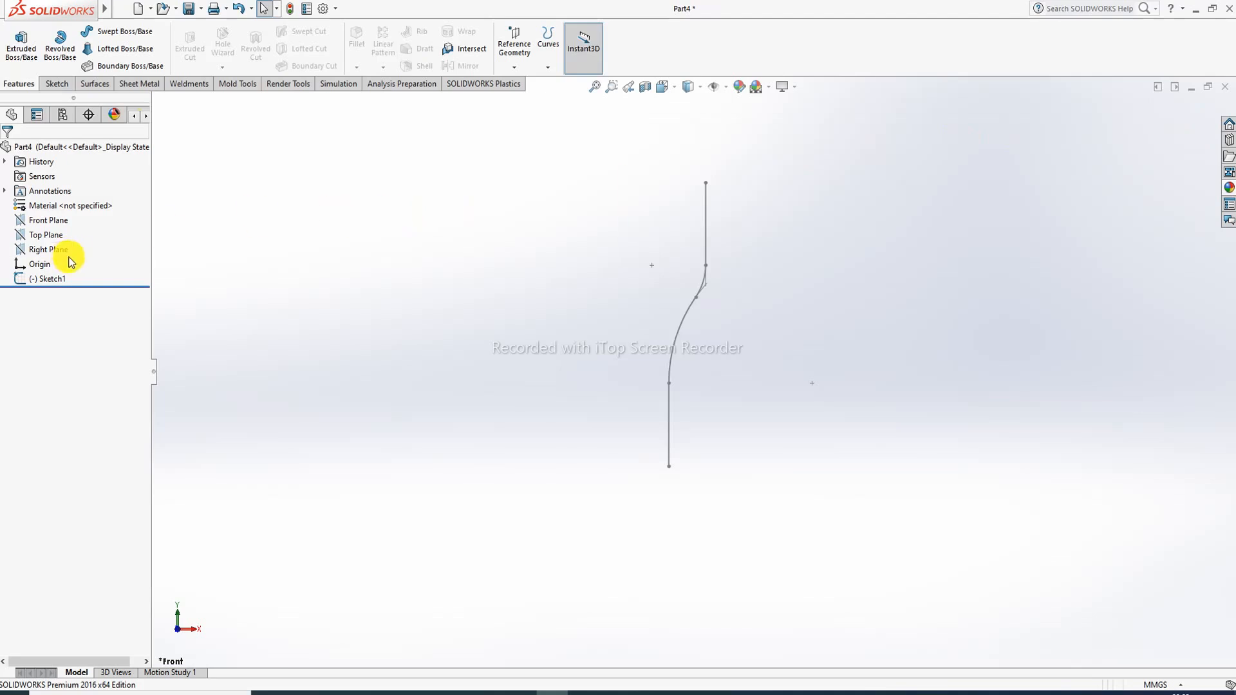
Step: Sketch a vertical centerline about 153 mm long upward from the origin in a new Front Plane sketch, then exit the sketch
{"action": "left_click", "coordinate": [57, 222]}
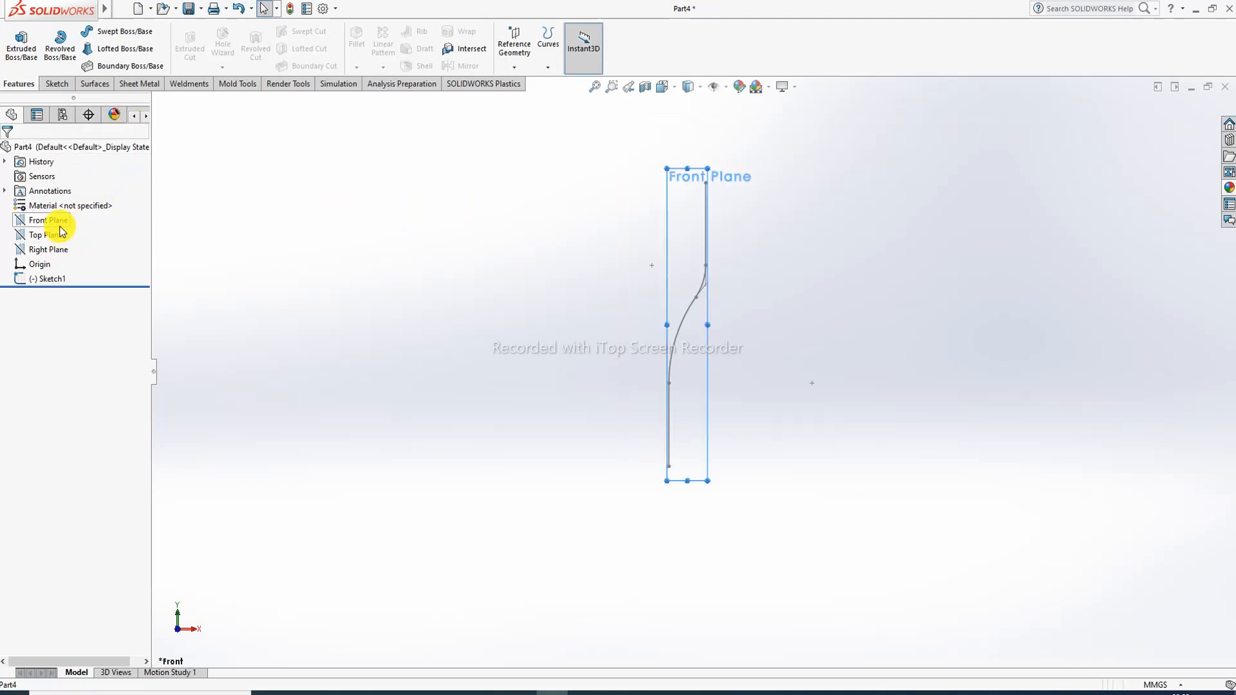
{"action": "left_click", "coordinate": [65, 208]}
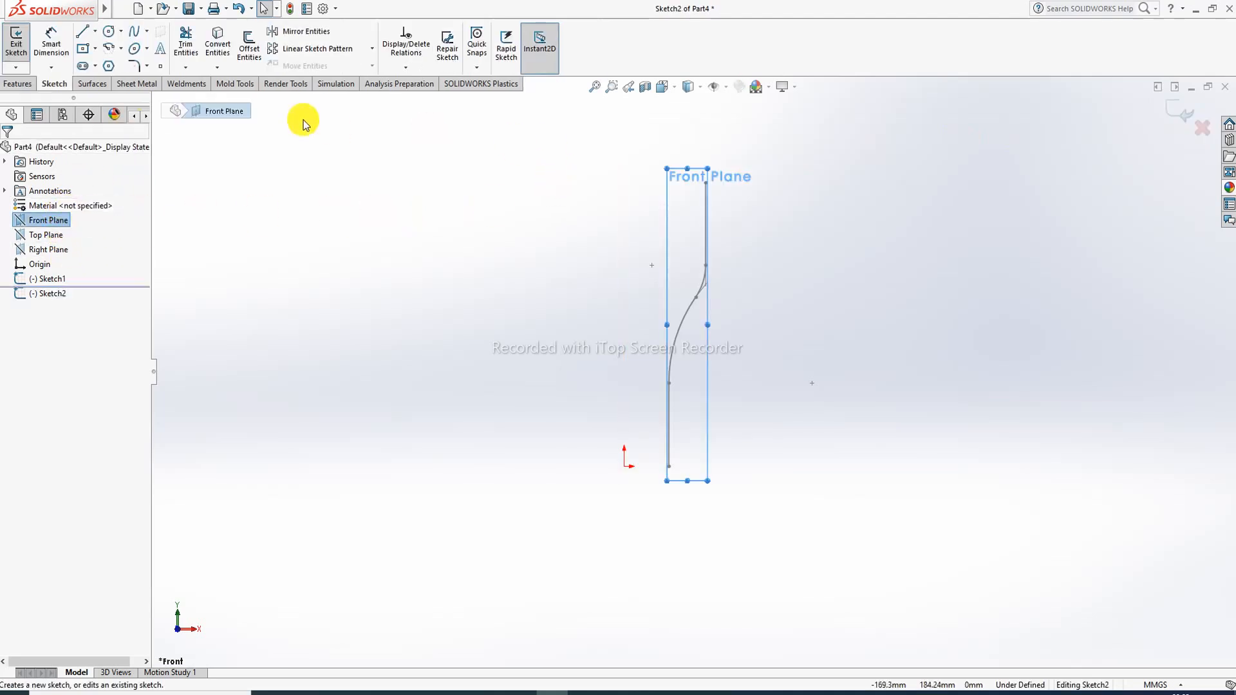
{"action": "left_click", "coordinate": [95, 31]}
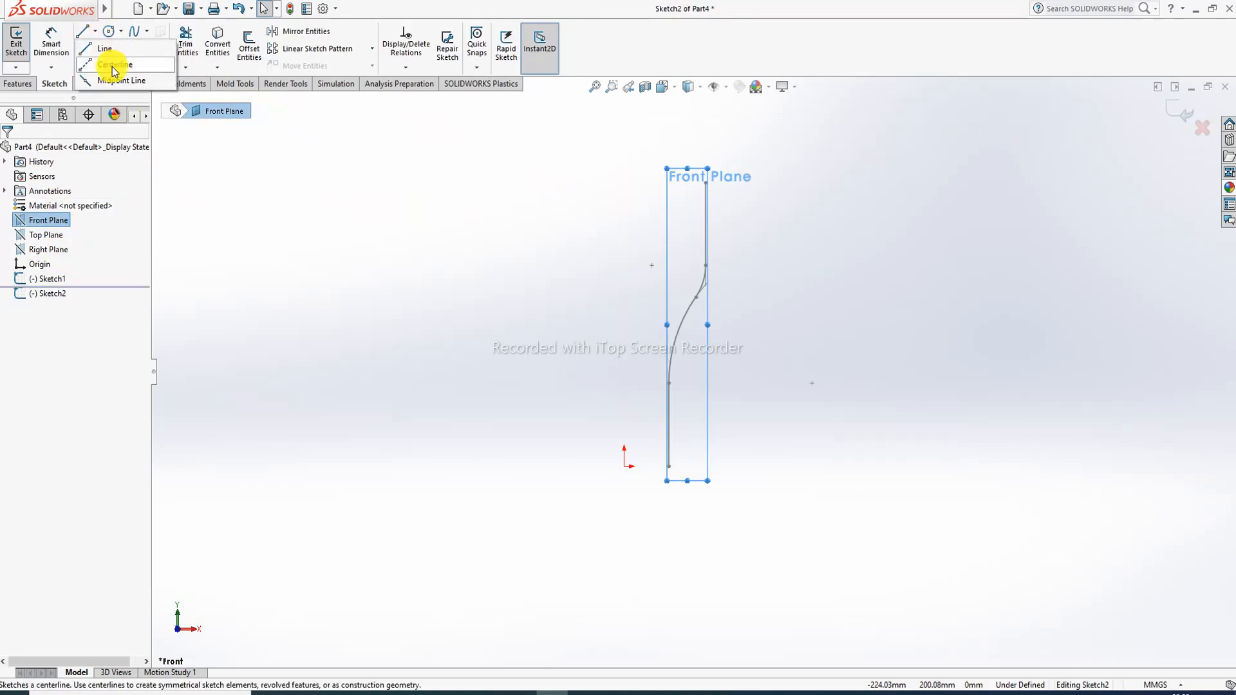
{"action": "left_click", "coordinate": [111, 65]}
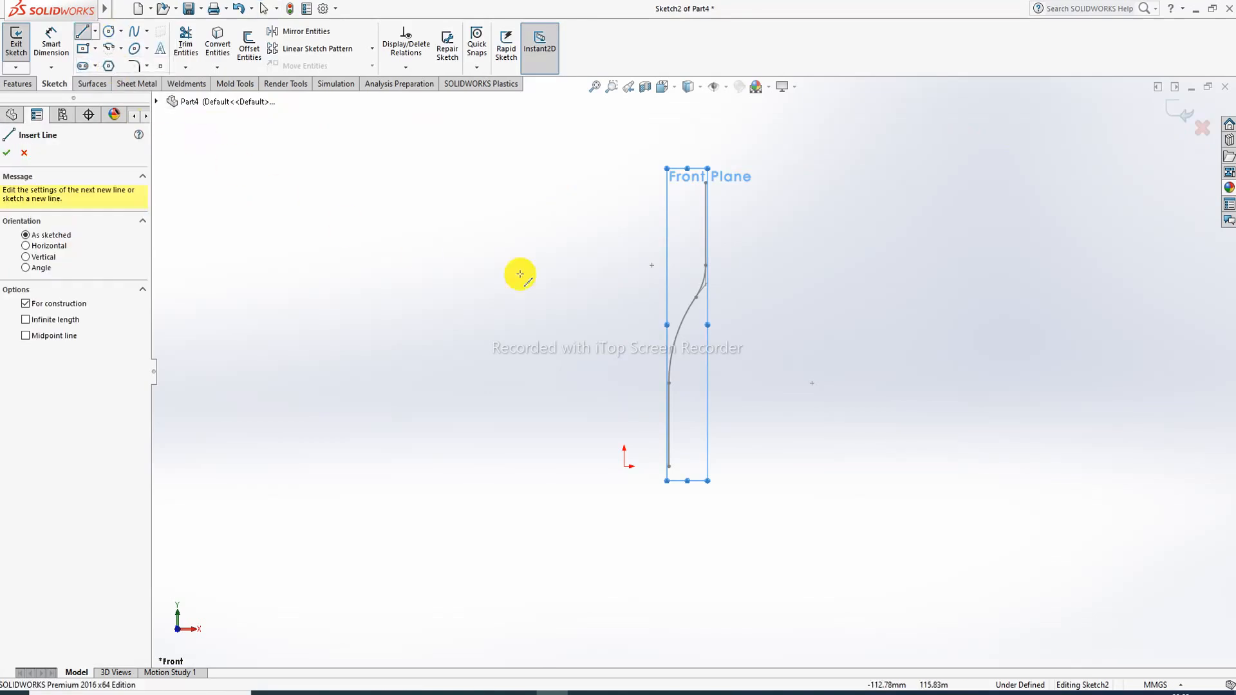
{"action": "left_click", "coordinate": [624, 466]}
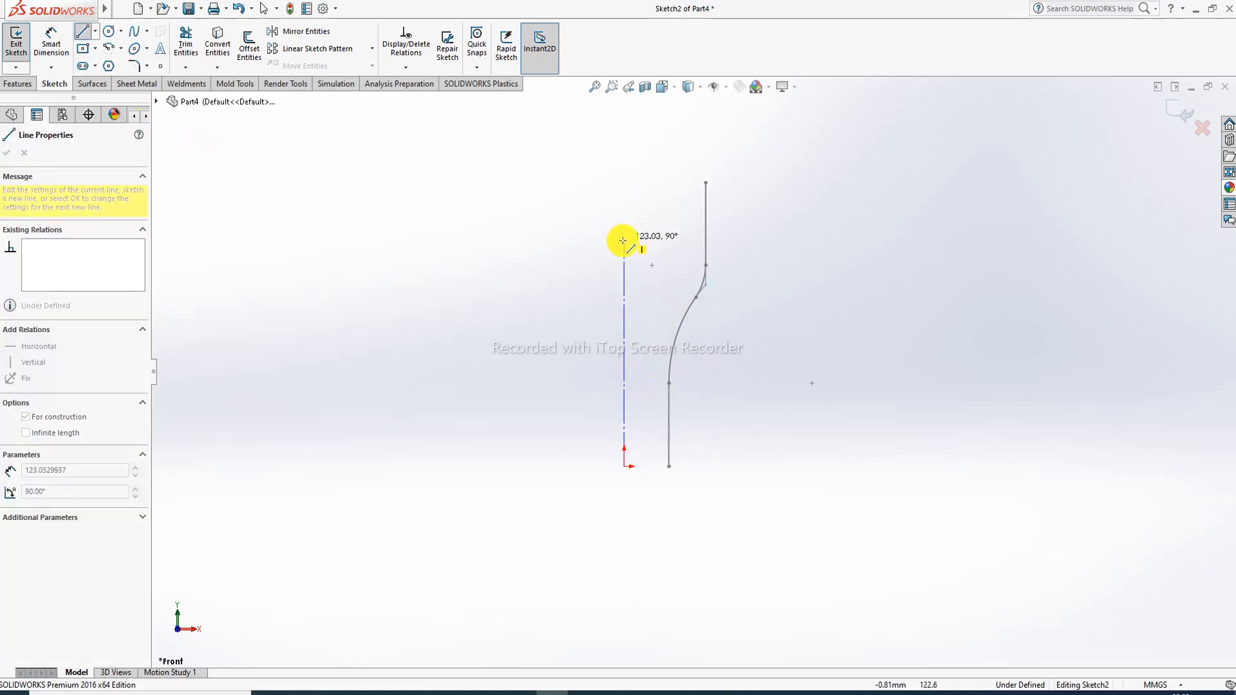
{"action": "left_click", "coordinate": [624, 185]}
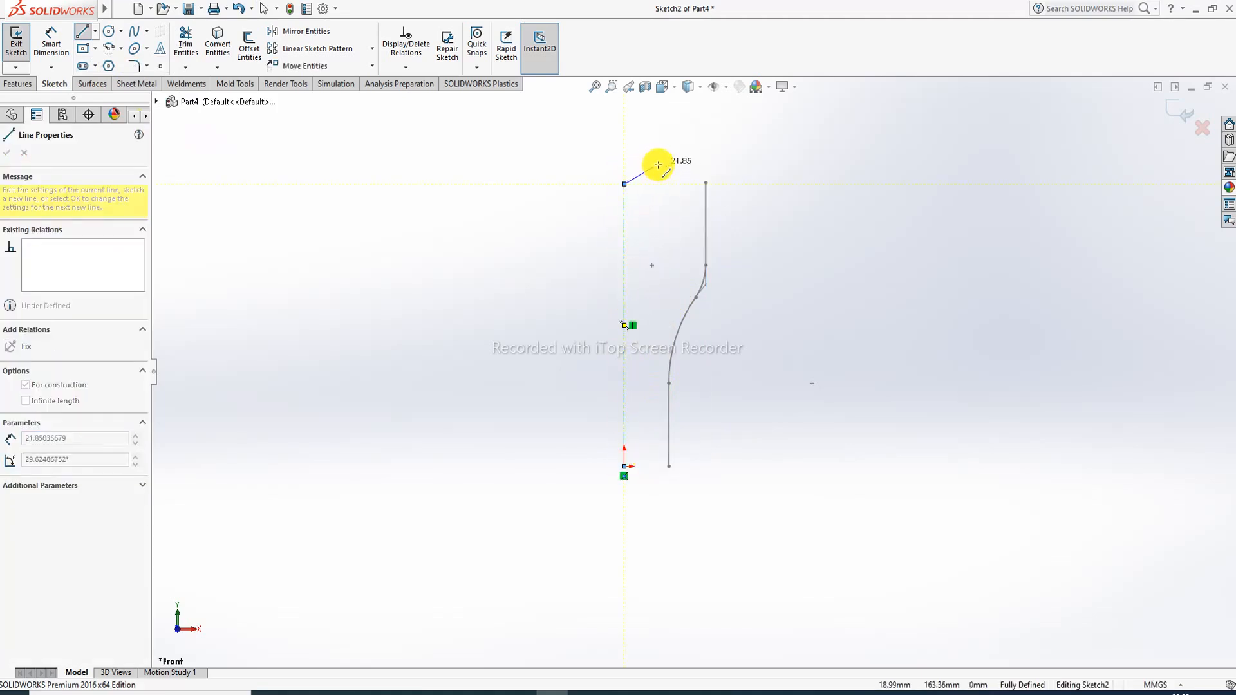
{"action": "right_click", "coordinate": [663, 169]}
{"action": "left_click", "coordinate": [687, 175]}
{"action": "scroll", "coordinate": [673, 268], "scroll_direction": "down", "scroll_amount": 1}
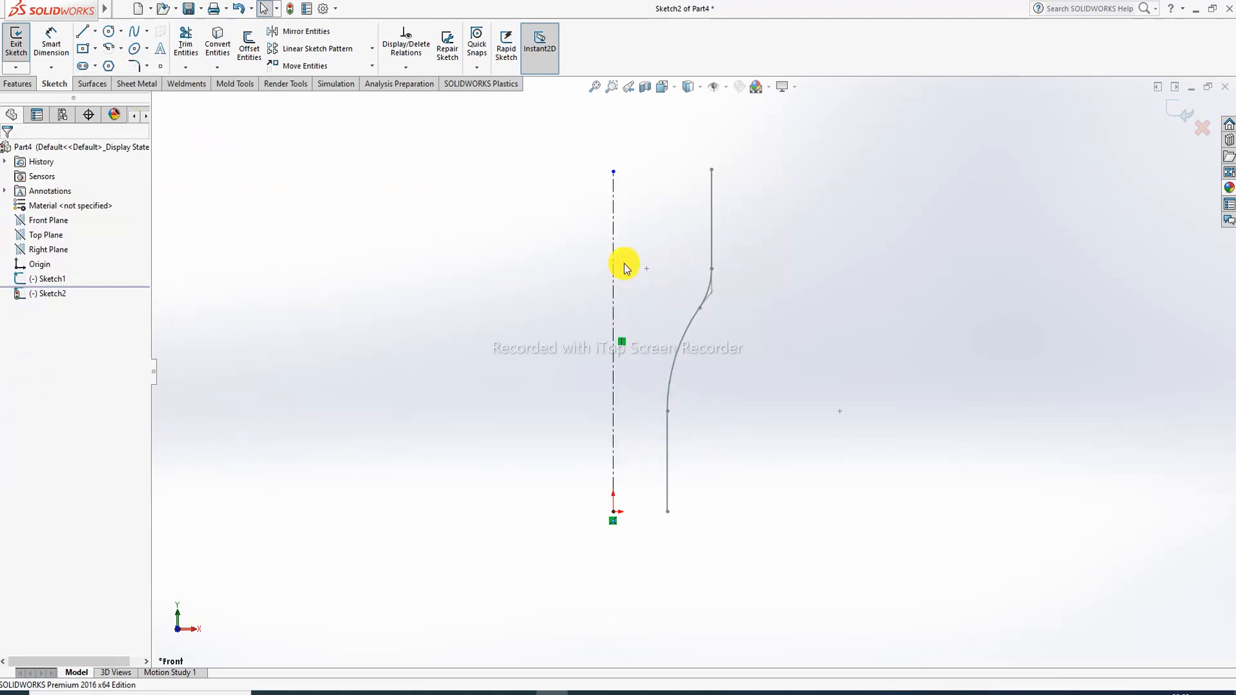
{"action": "left_click", "coordinate": [1185, 114]}
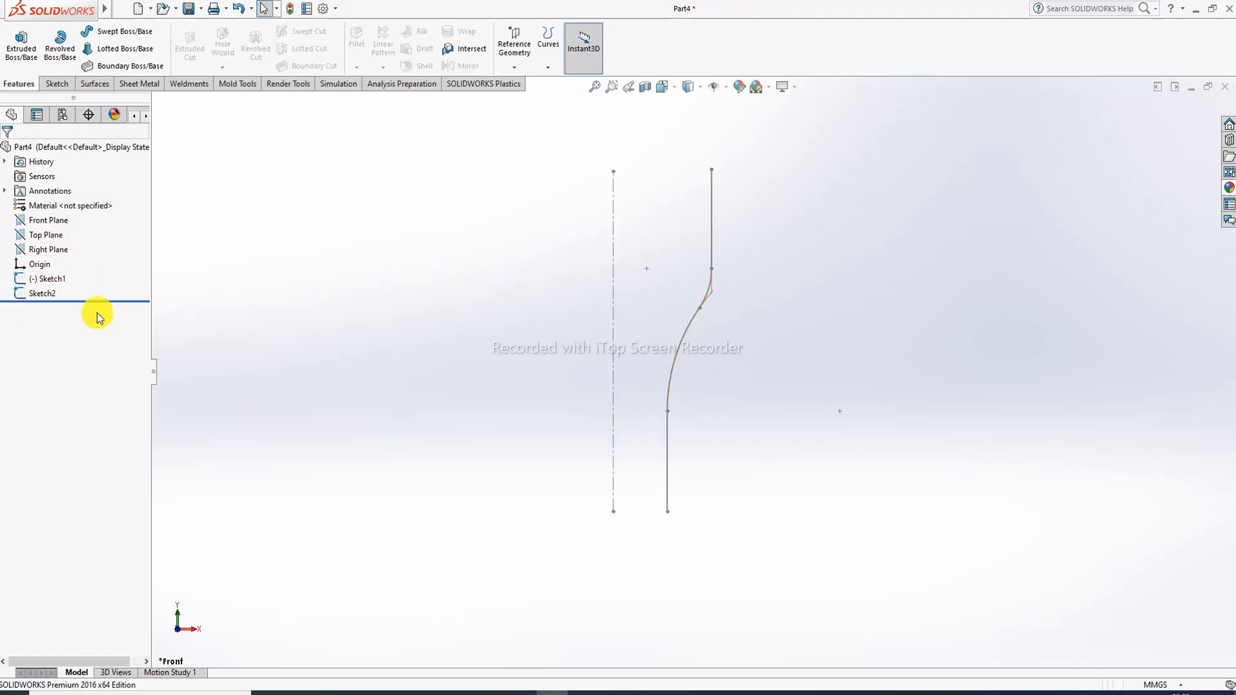
{"action": "left_click", "coordinate": [51, 282]}
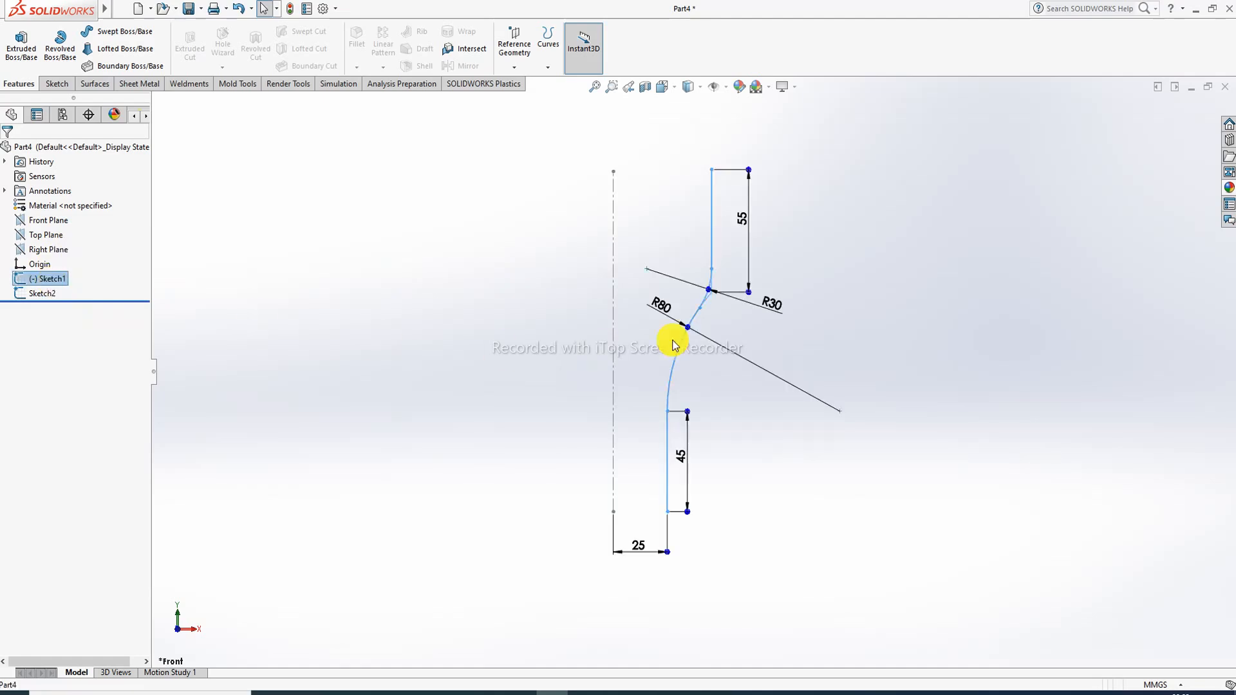
{"action": "left_click", "coordinate": [250, 330]}
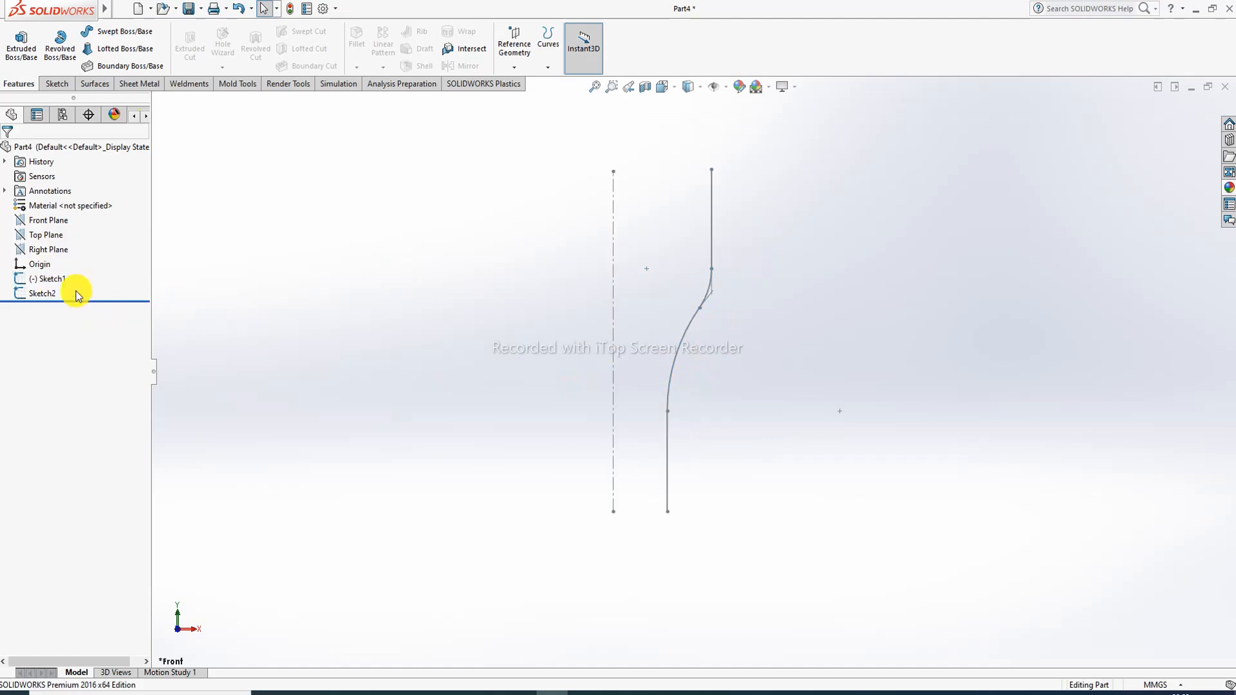
{"action": "left_click", "coordinate": [40, 296]}
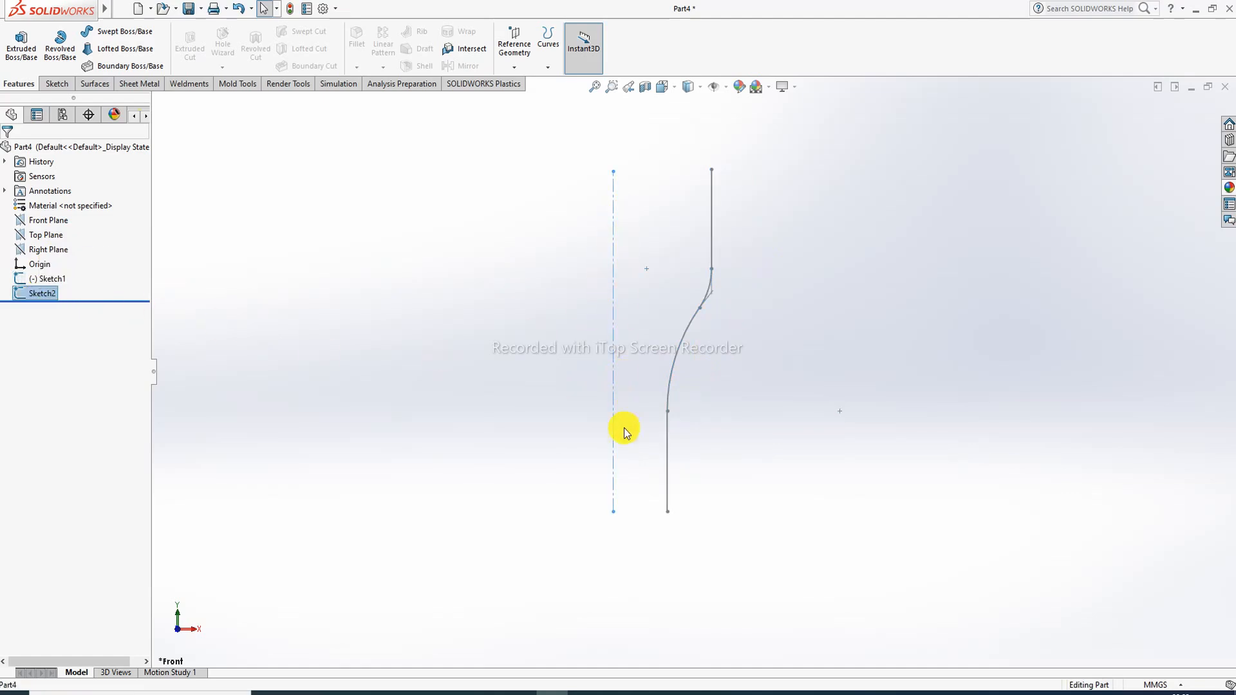
{"action": "left_click", "coordinate": [396, 278]}
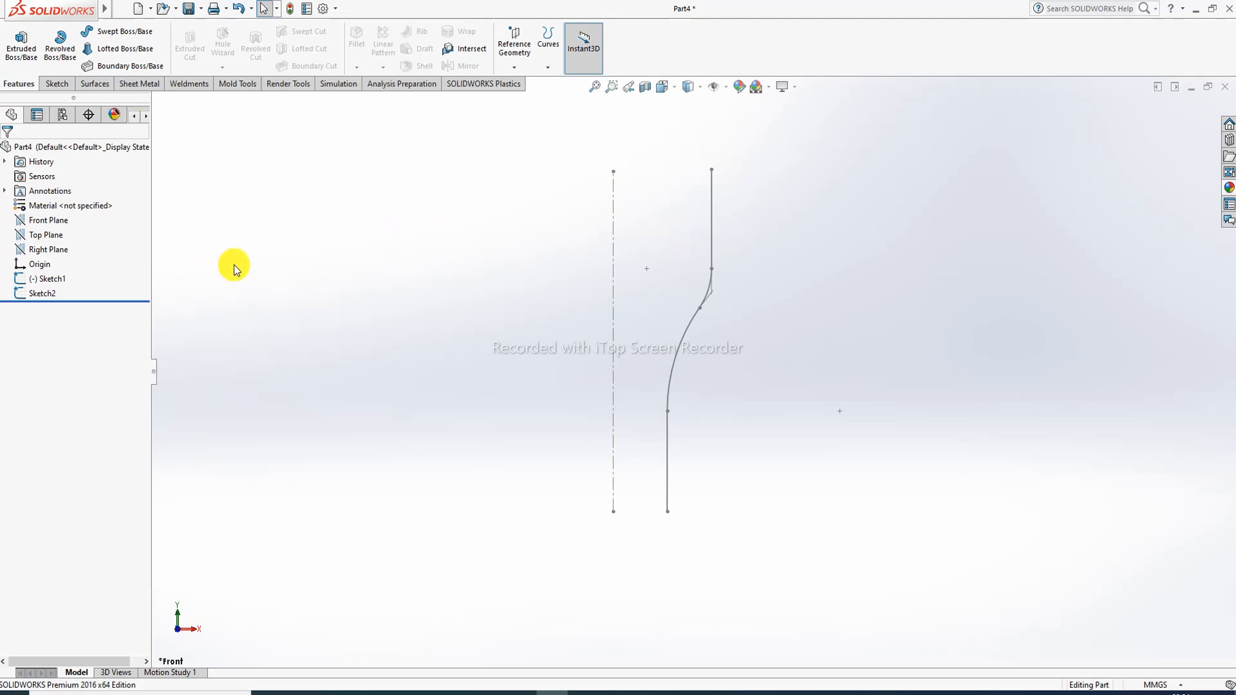
Step: Revolve the profile sketch 360 degrees about the centerline as a one-direction thin feature 10 mm thick
{"action": "left_click", "coordinate": [54, 285]}
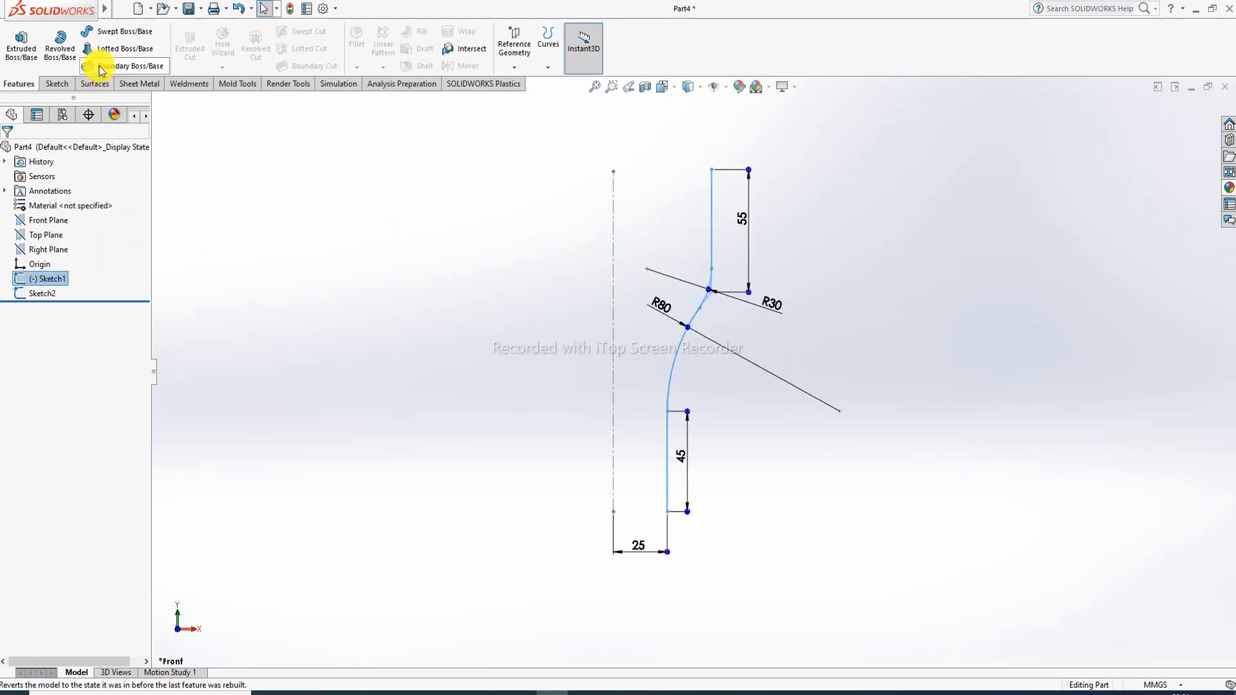
{"action": "left_click", "coordinate": [68, 54]}
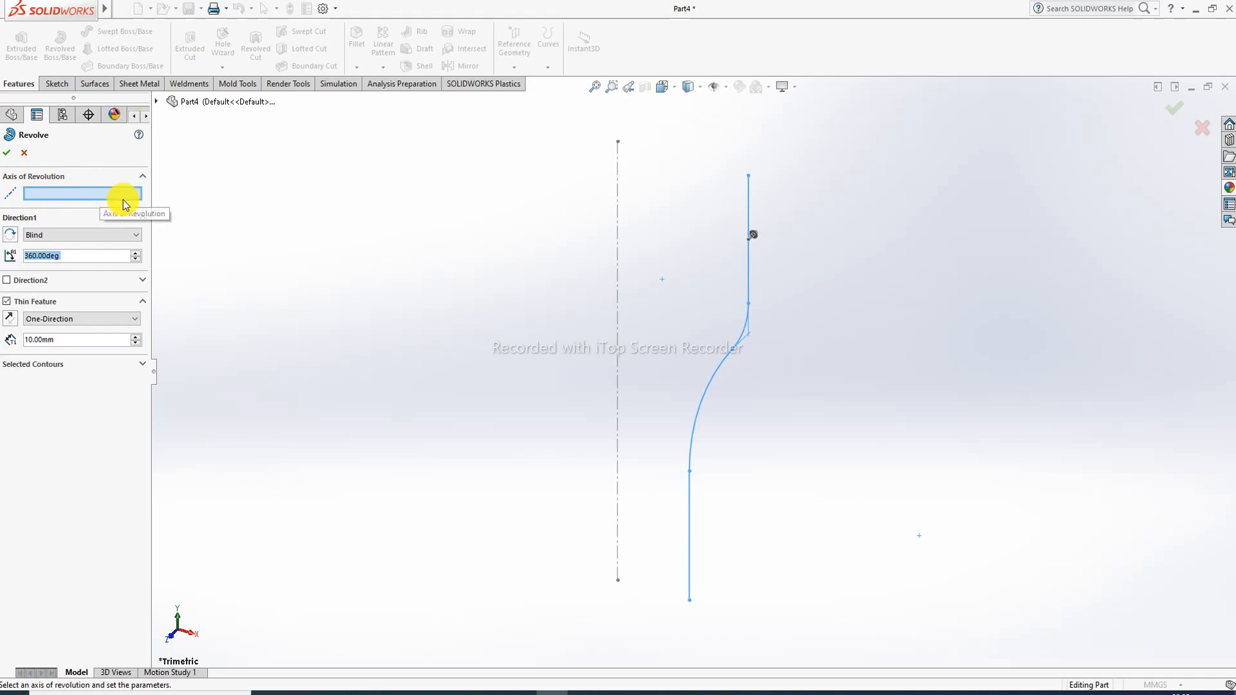
{"action": "left_click", "coordinate": [618, 303]}
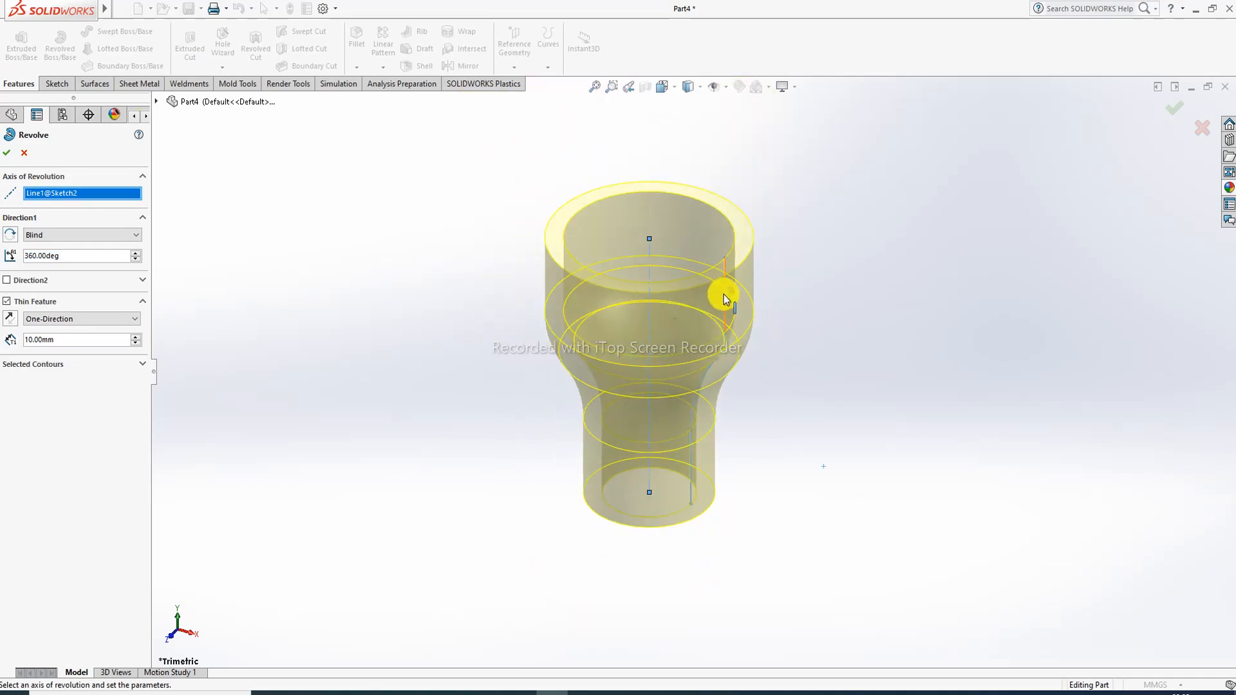
{"action": "middle_click_drag", "start_coordinate": [722, 295], "coordinate": [690, 278]}
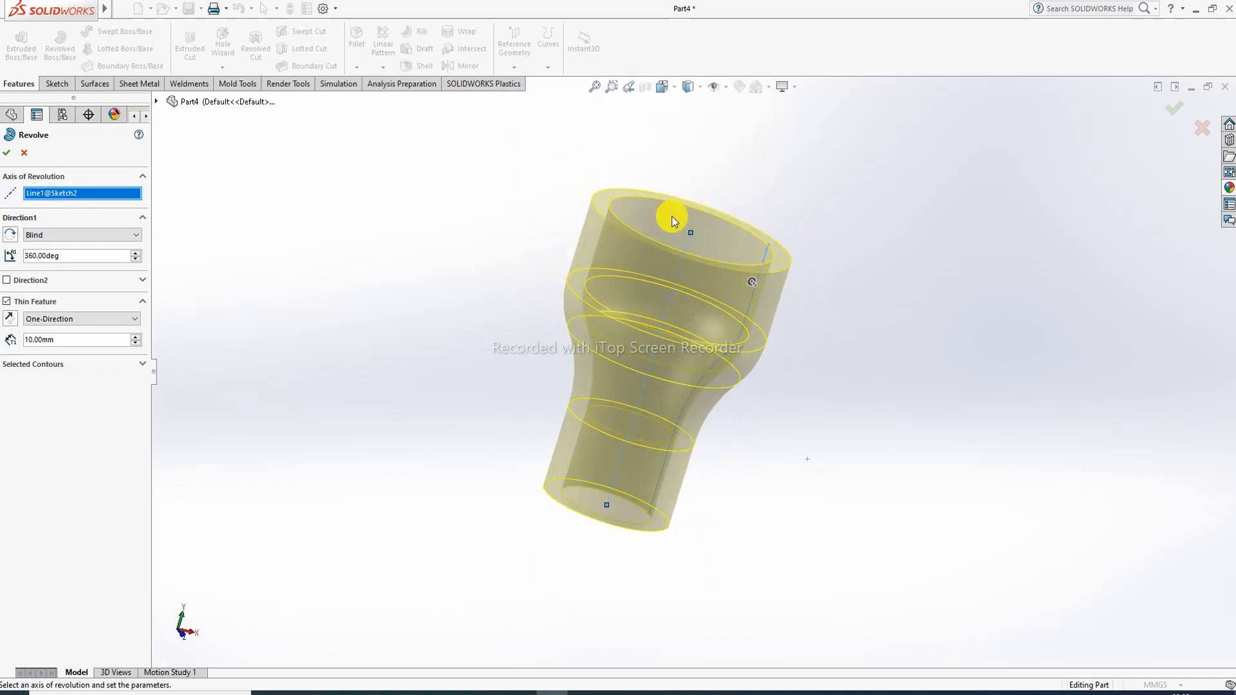
{"action": "scroll", "coordinate": [671, 215], "scroll_direction": "down", "scroll_amount": 2}
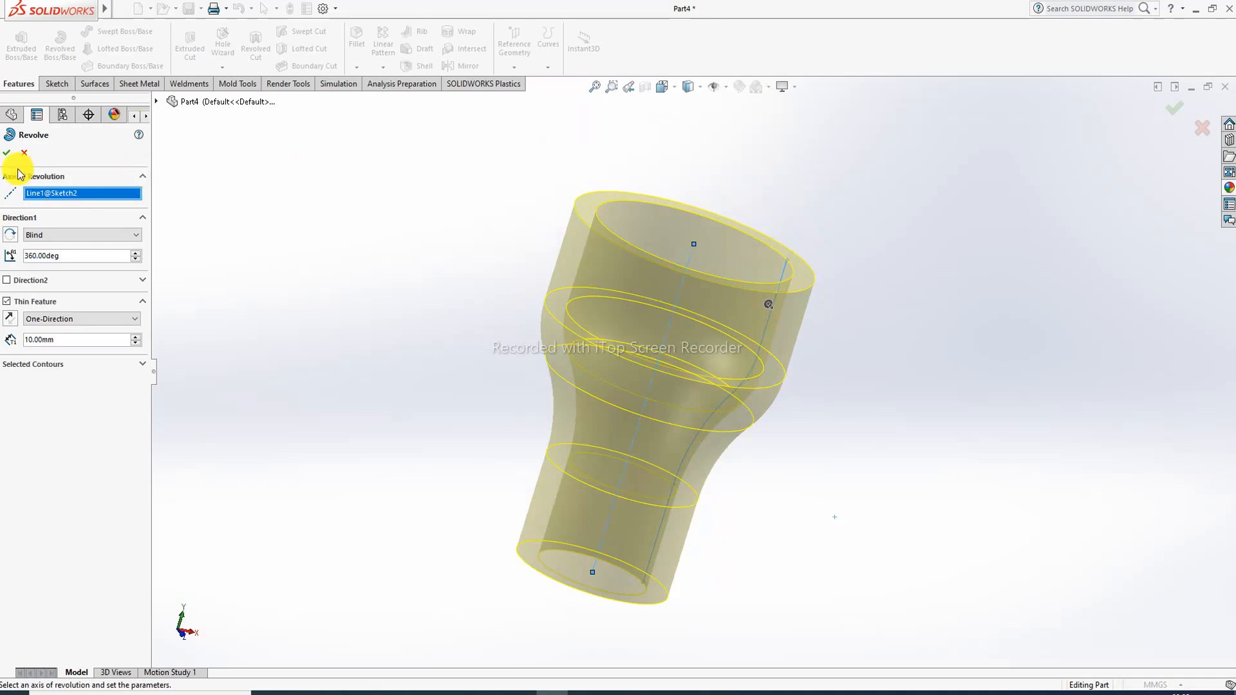
{"action": "left_click", "coordinate": [7, 152]}
{"action": "left_click", "coordinate": [372, 241]}
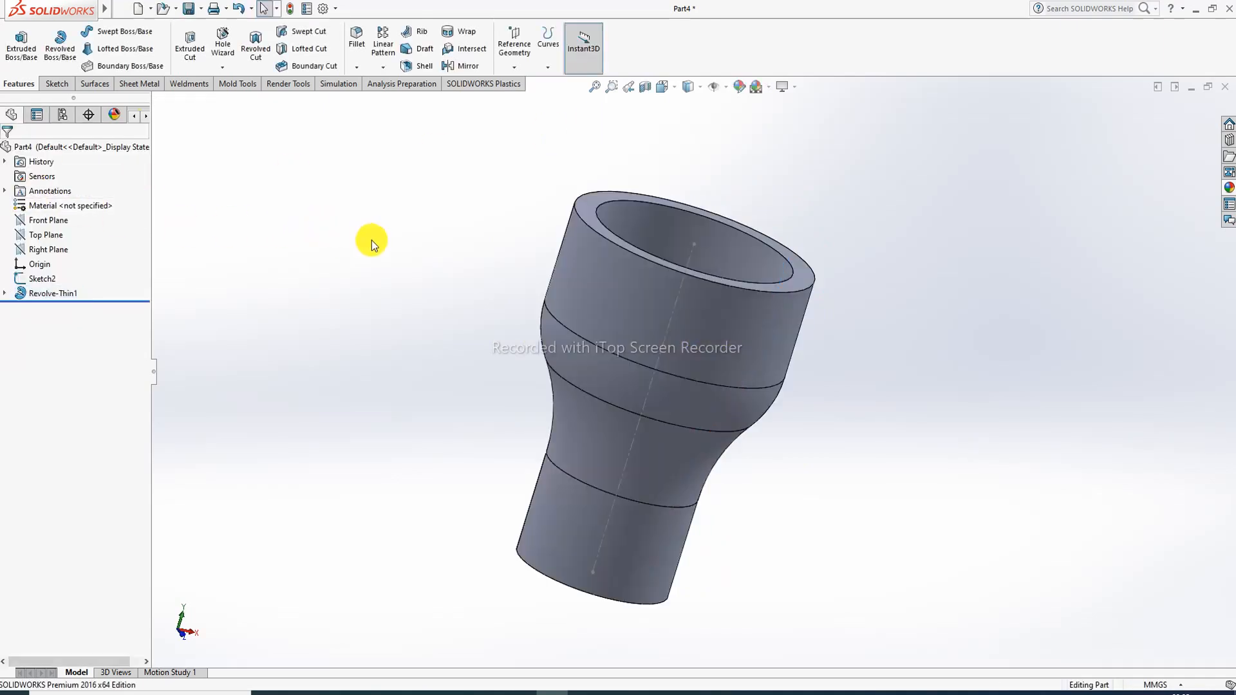
Step: Hide the centerline sketch running through the revolved body
{"action": "scroll", "coordinate": [668, 350], "scroll_direction": "down", "scroll_amount": 2}
{"action": "middle_click_drag", "start_coordinate": [696, 362], "coordinate": [702, 238]}
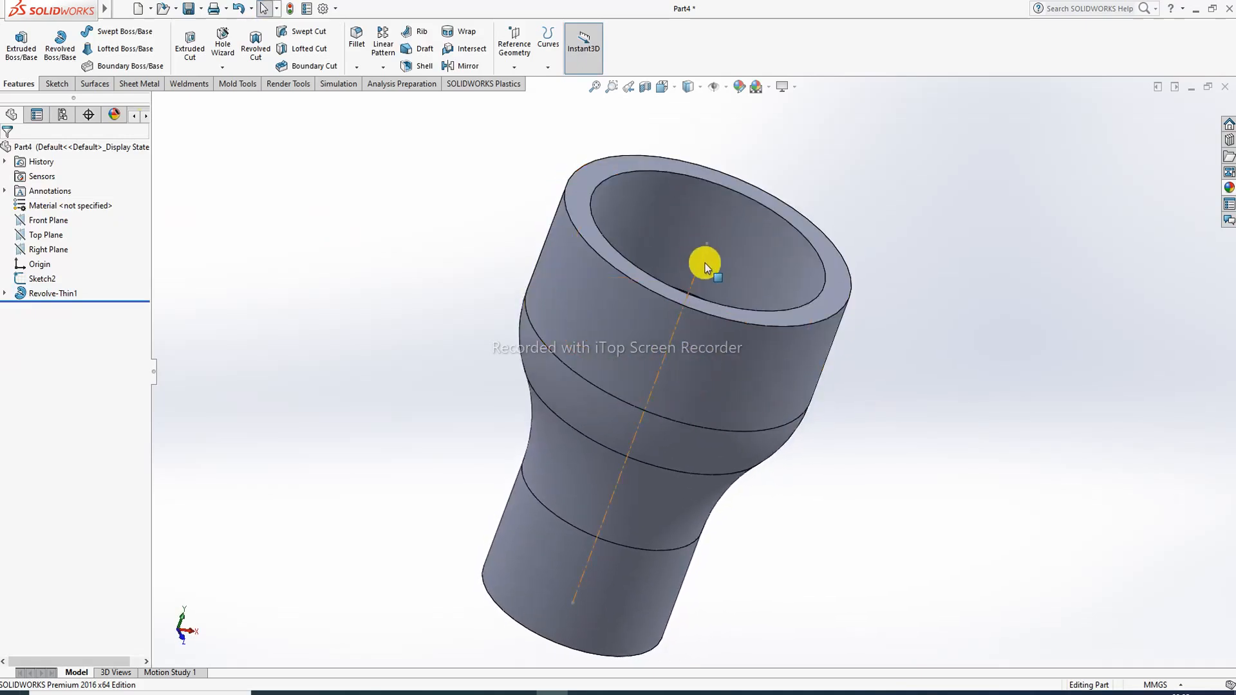
{"action": "left_click", "coordinate": [704, 262]}
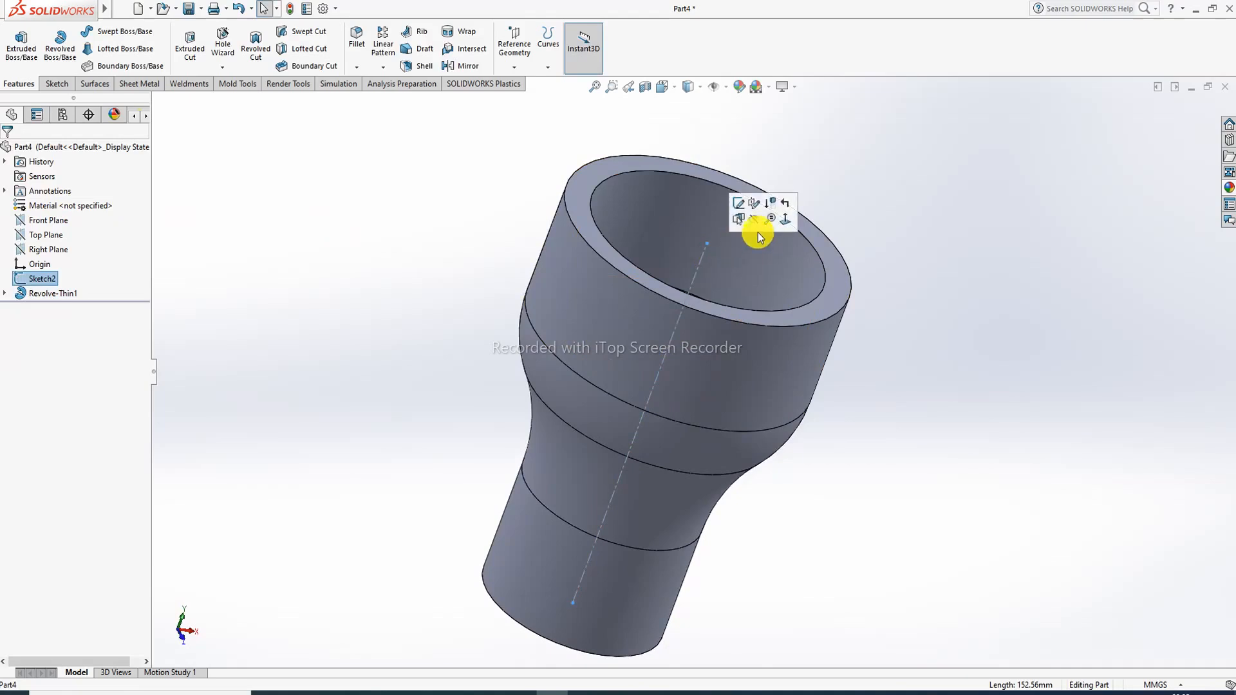
{"action": "left_click", "coordinate": [755, 222]}
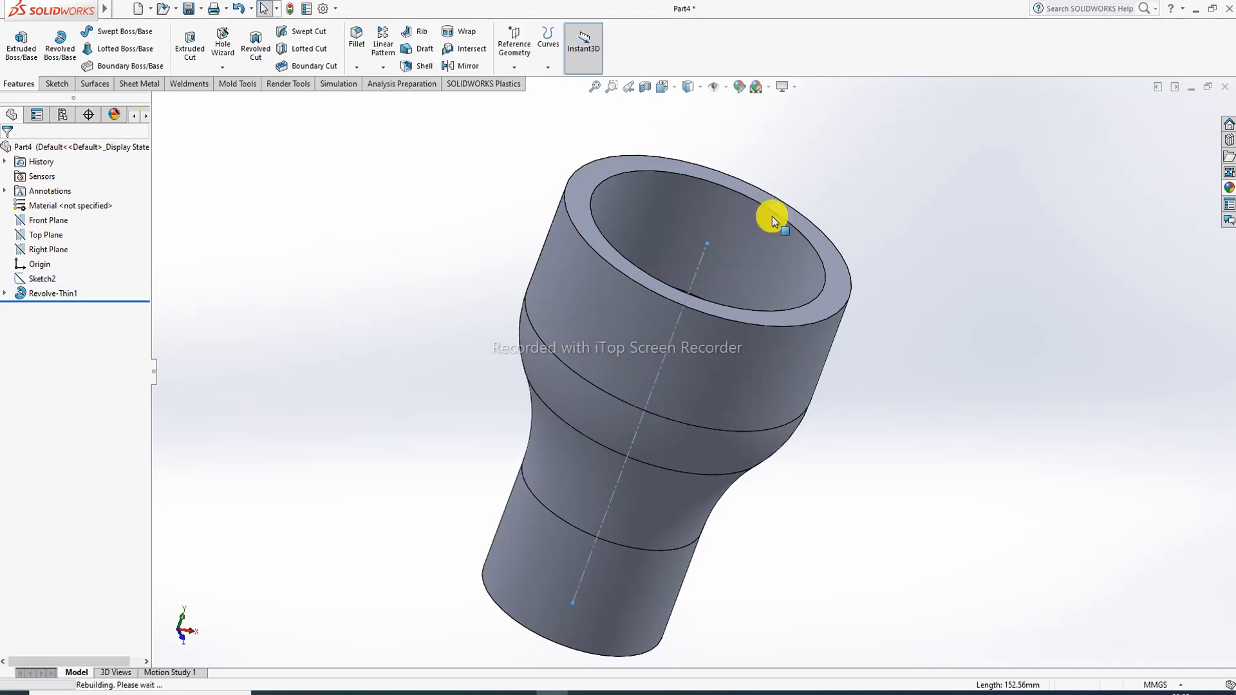
Step: Recolor the whole part red, picking the dark magenta standard swatch (192, 0, 192) and sharply lowering its blue component
{"action": "scroll", "coordinate": [721, 299], "scroll_direction": "down", "scroll_amount": 2}
{"action": "scroll", "coordinate": [676, 354], "scroll_direction": "up", "scroll_amount": 3}
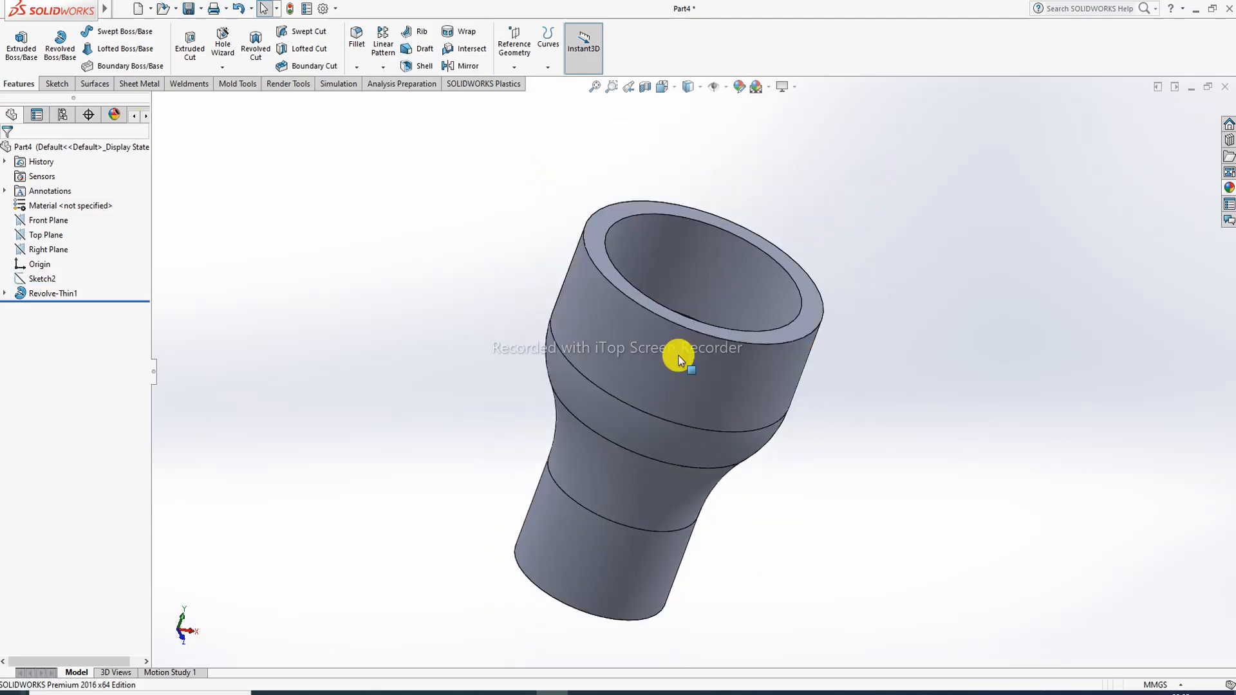
{"action": "middle_click_drag", "start_coordinate": [676, 353], "coordinate": [737, 106]}
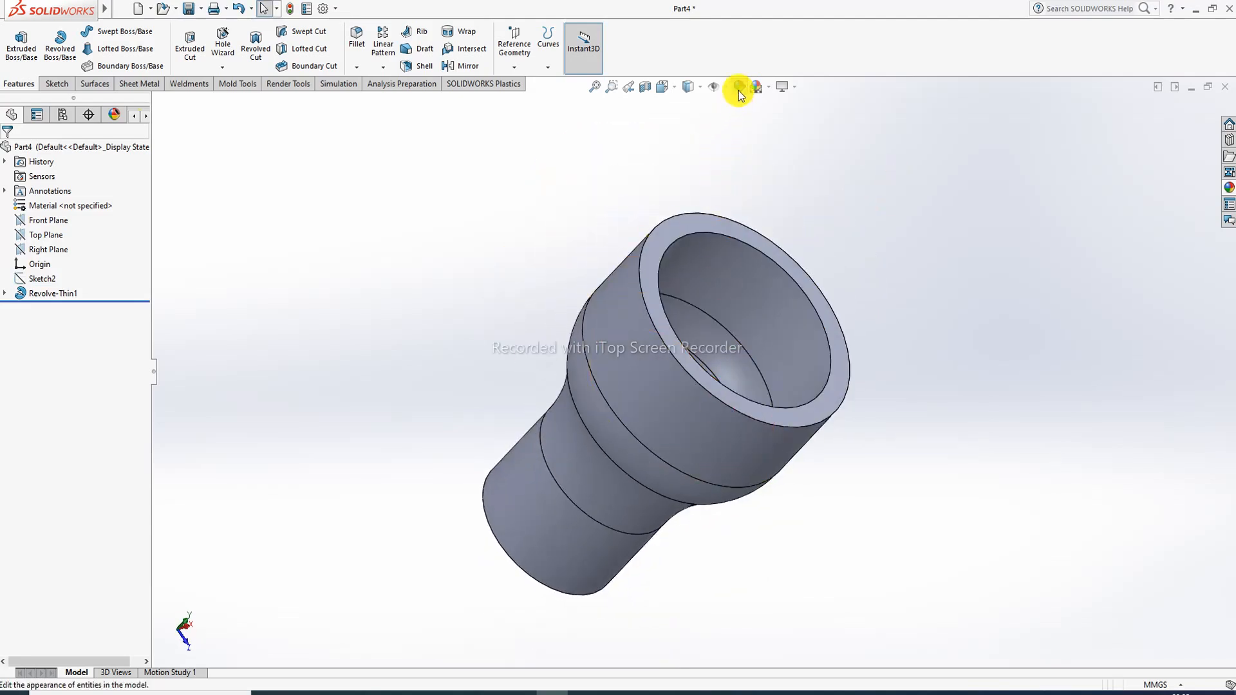
{"action": "left_click", "coordinate": [739, 87]}
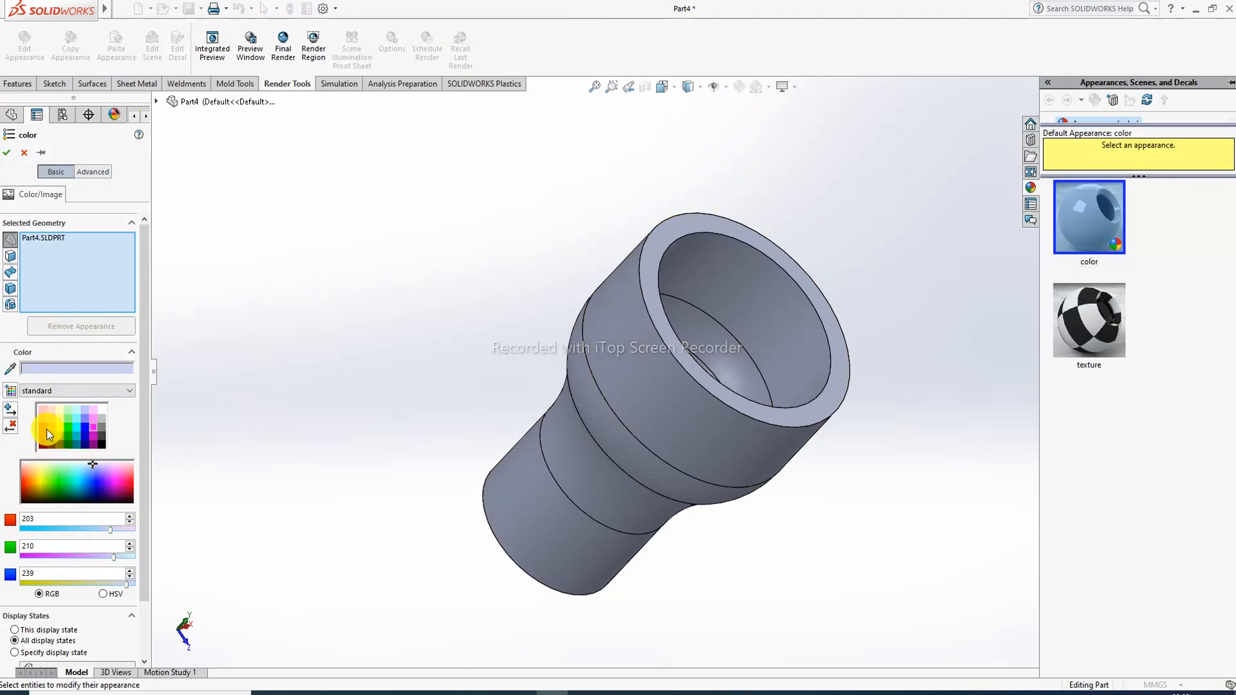
{"action": "left_click", "coordinate": [94, 437]}
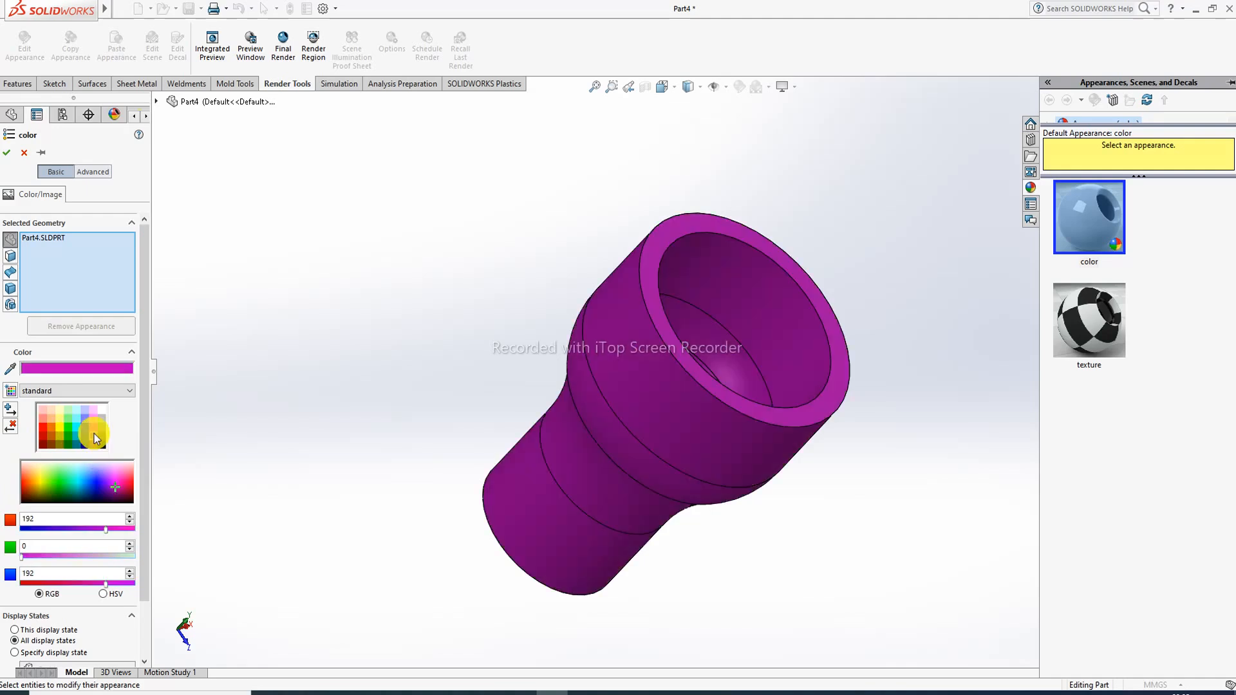
{"action": "left_click", "coordinate": [52, 579]}
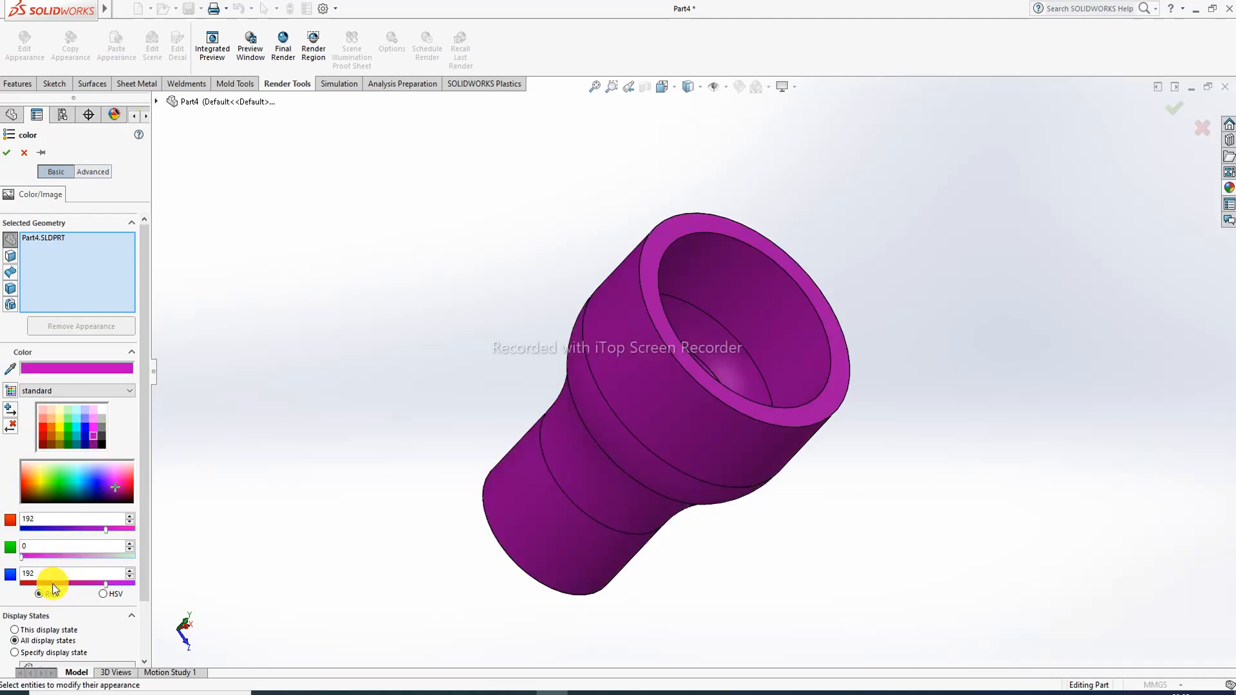
{"action": "left_click_drag", "start_coordinate": [52, 587], "coordinate": [34, 582]}
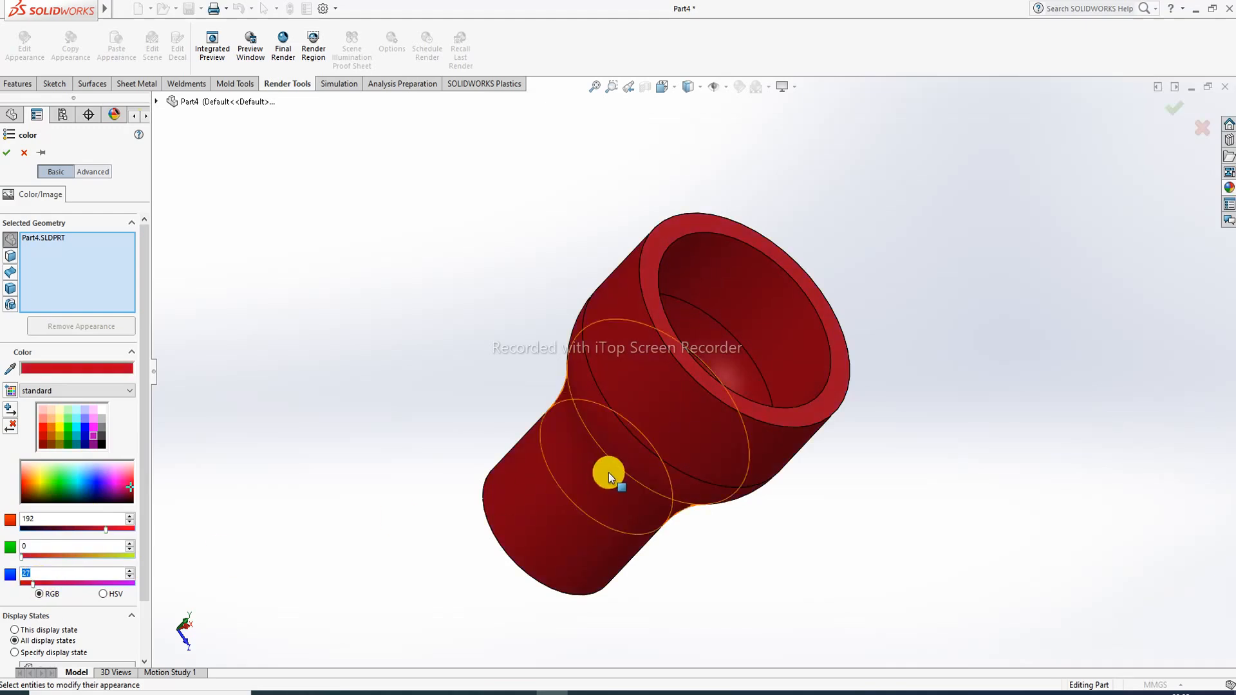
{"action": "scroll", "coordinate": [608, 472], "scroll_direction": "down", "scroll_amount": 2}
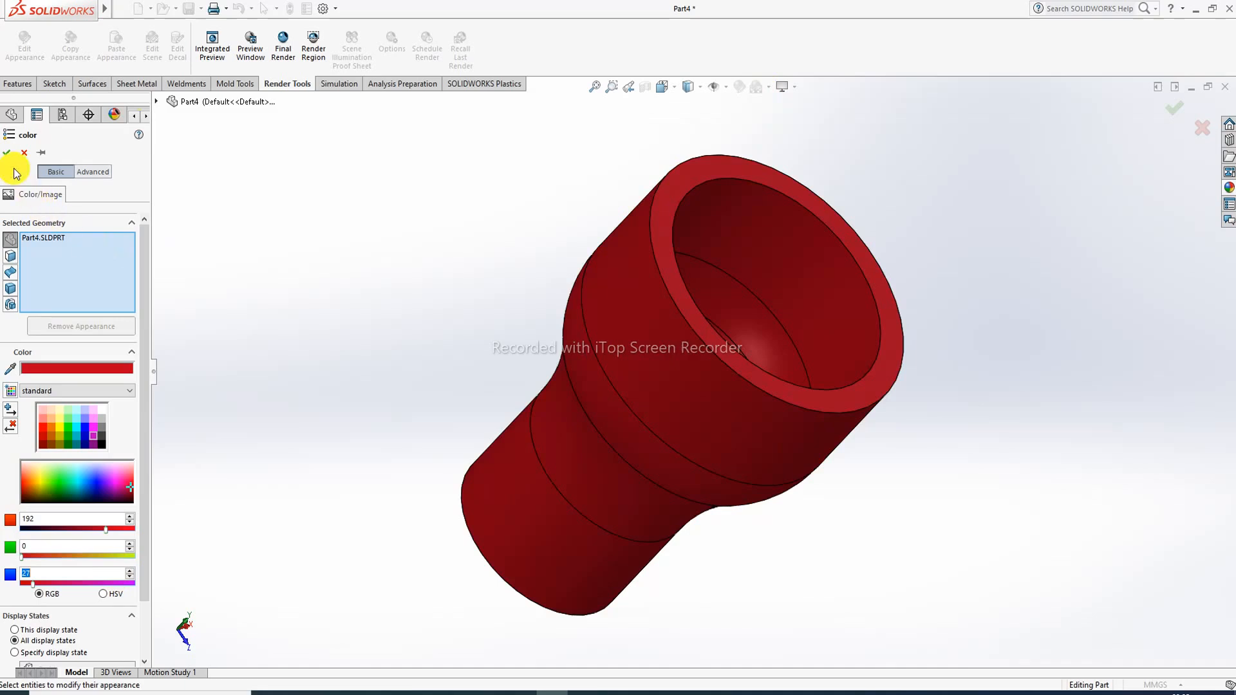
{"action": "left_click", "coordinate": [6, 153]}
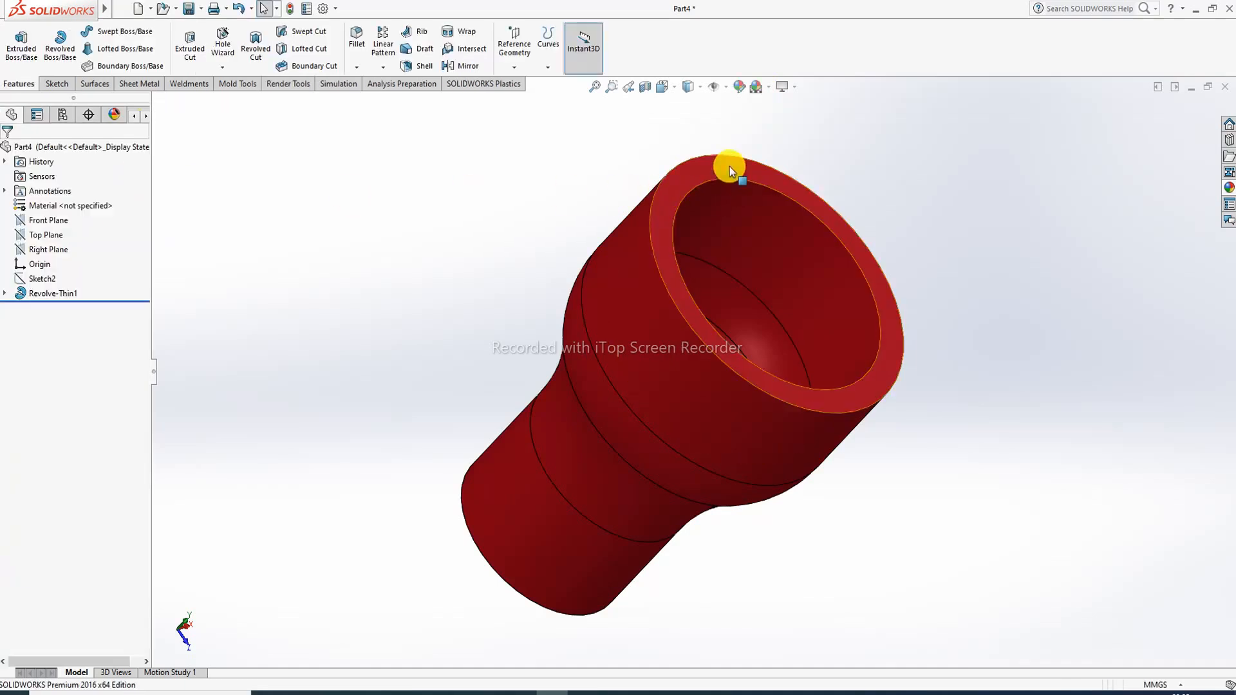
Step: Apply the Plain White scene as the background and open the view display settings
{"action": "left_click", "coordinate": [797, 86]}
{"action": "left_click", "coordinate": [766, 87]}
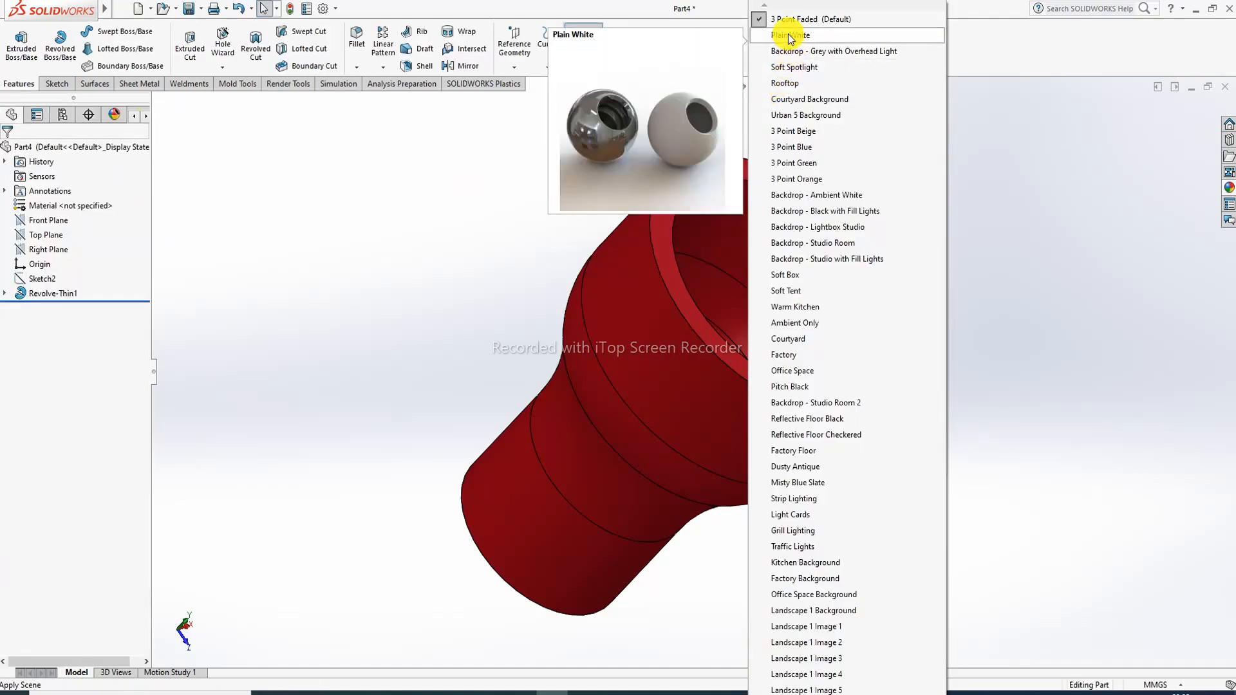
{"action": "left_click", "coordinate": [791, 36]}
{"action": "left_click", "coordinate": [795, 86]}
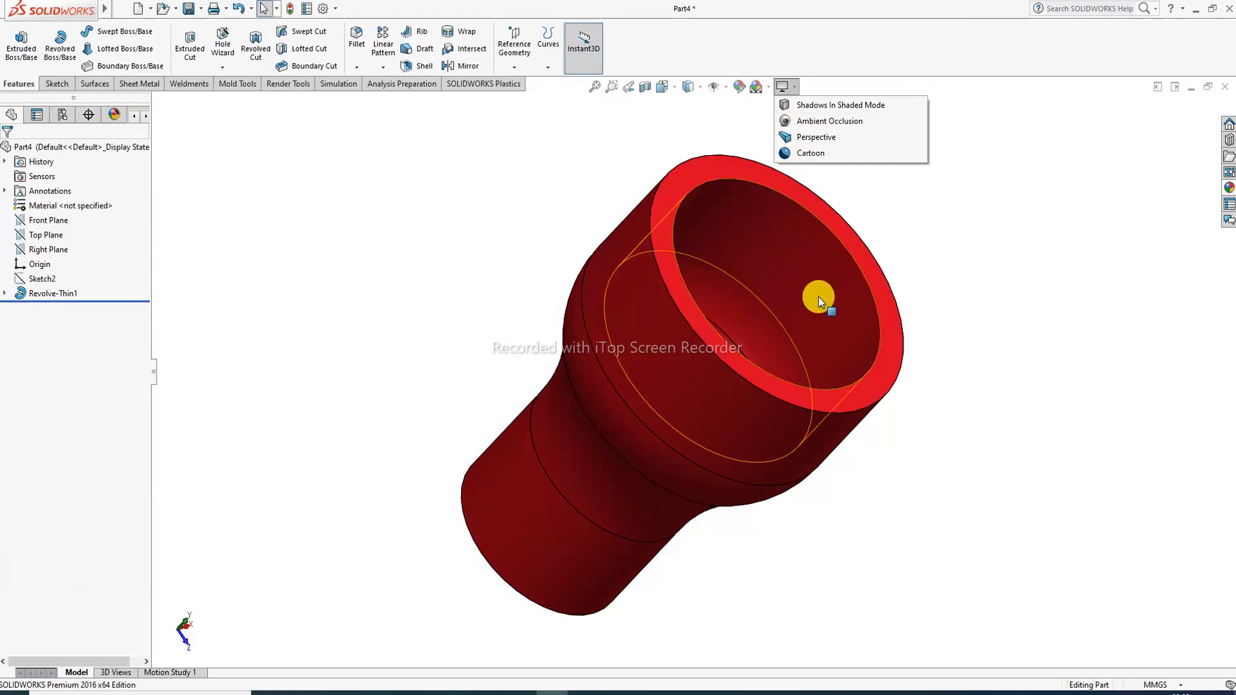
Step: Try the Cartoon display effect on the tube, inspect it, and switch the effect off again
{"action": "left_click", "coordinate": [826, 153]}
{"action": "left_click", "coordinate": [705, 358]}
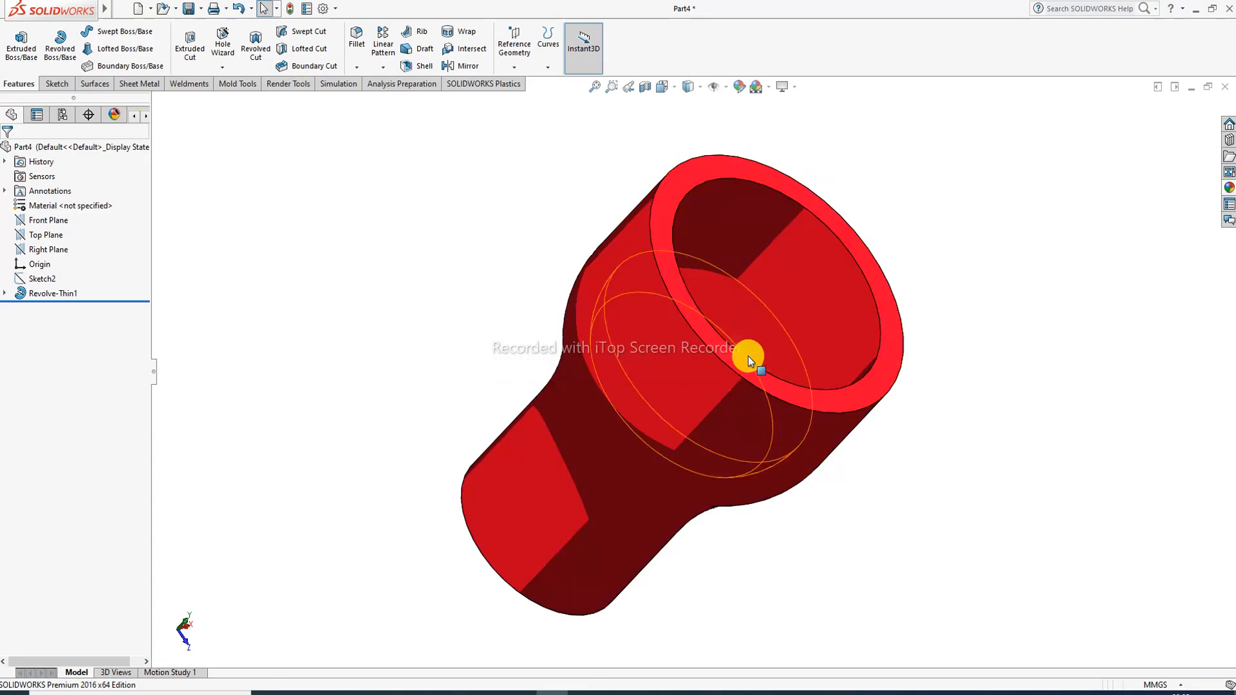
{"action": "middle_click_drag", "start_coordinate": [748, 357], "coordinate": [708, 380]}
{"action": "scroll", "coordinate": [703, 349], "scroll_direction": "down", "scroll_amount": 2}
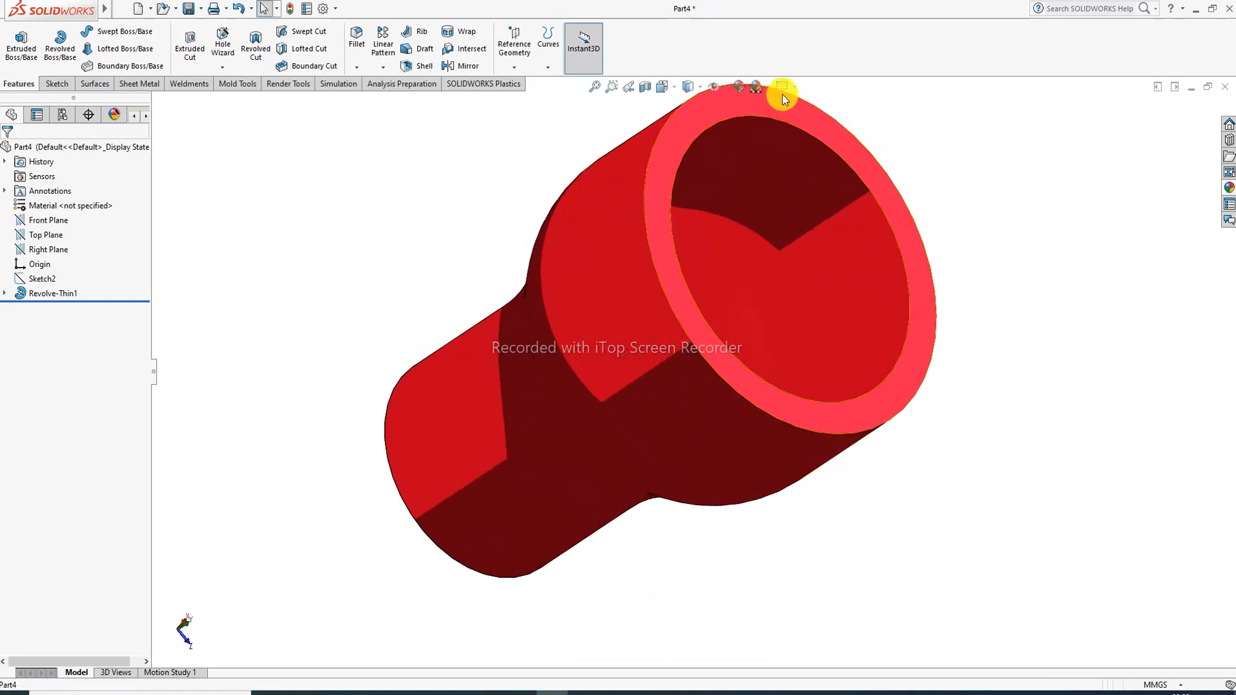
{"action": "left_click", "coordinate": [798, 84]}
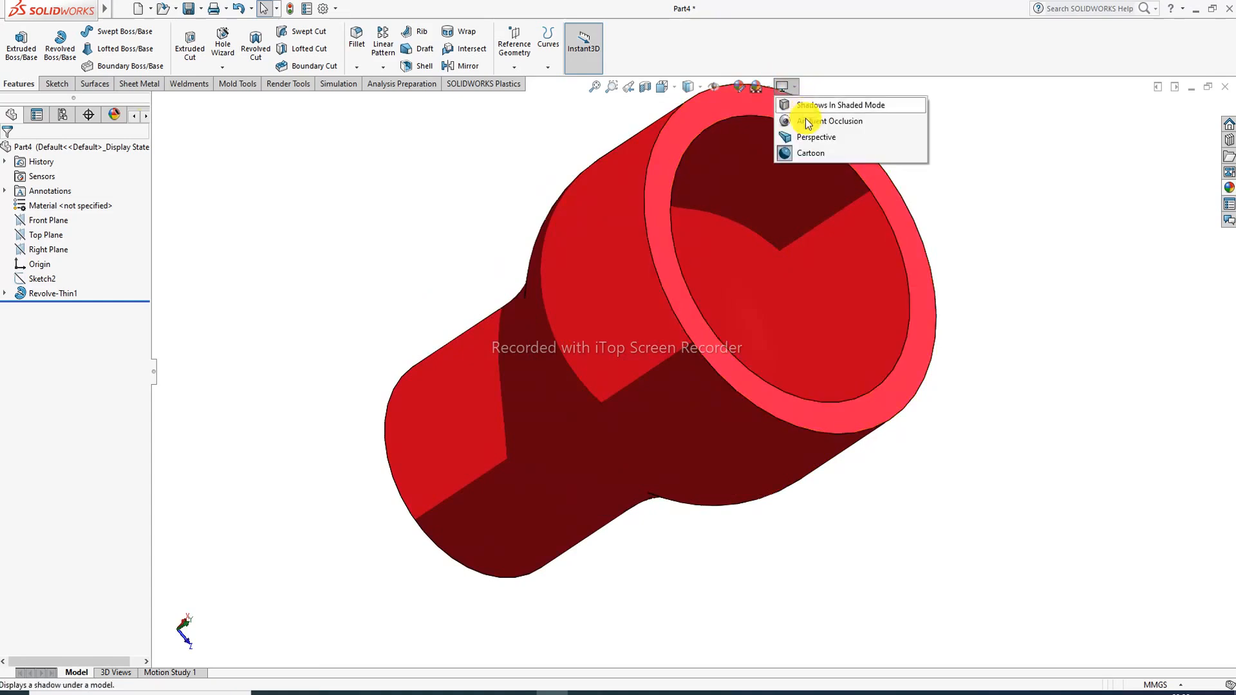
{"action": "left_click", "coordinate": [808, 153]}
Step: Examine the red tube's stepped outer profile, blended transition and hollow bore from different angles
{"action": "mouse_move", "coordinate": [809, 207]}
{"action": "middle_mouse_down"}
{"action": "mouse_move", "coordinate": [762, 226]}
{"action": "mouse_move", "coordinate": [756, 284]}
{"action": "mouse_move", "coordinate": [784, 343]}
{"action": "mouse_move", "coordinate": [807, 329]}
{"action": "mouse_move", "coordinate": [753, 276]}
{"action": "middle_mouse_up"}
{"action": "scroll", "coordinate": [753, 275], "scroll_direction": "down", "scroll_amount": 2}
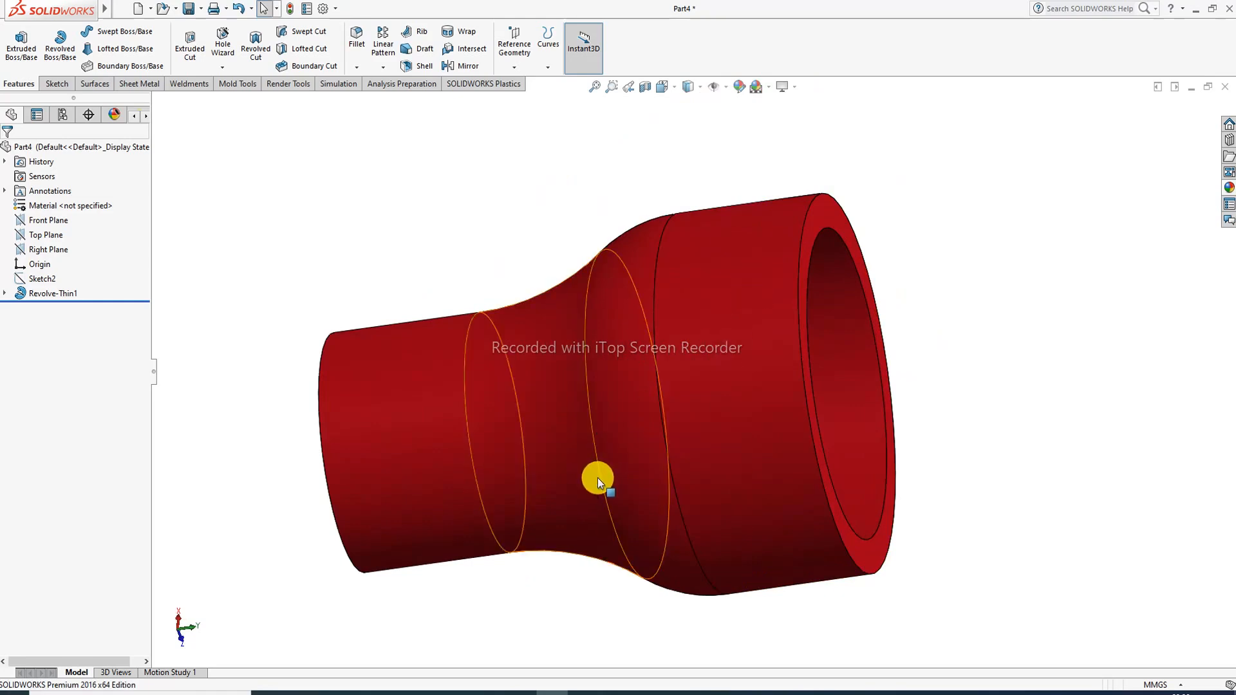
{"action": "scroll", "coordinate": [587, 484], "scroll_direction": "down", "scroll_amount": 3}
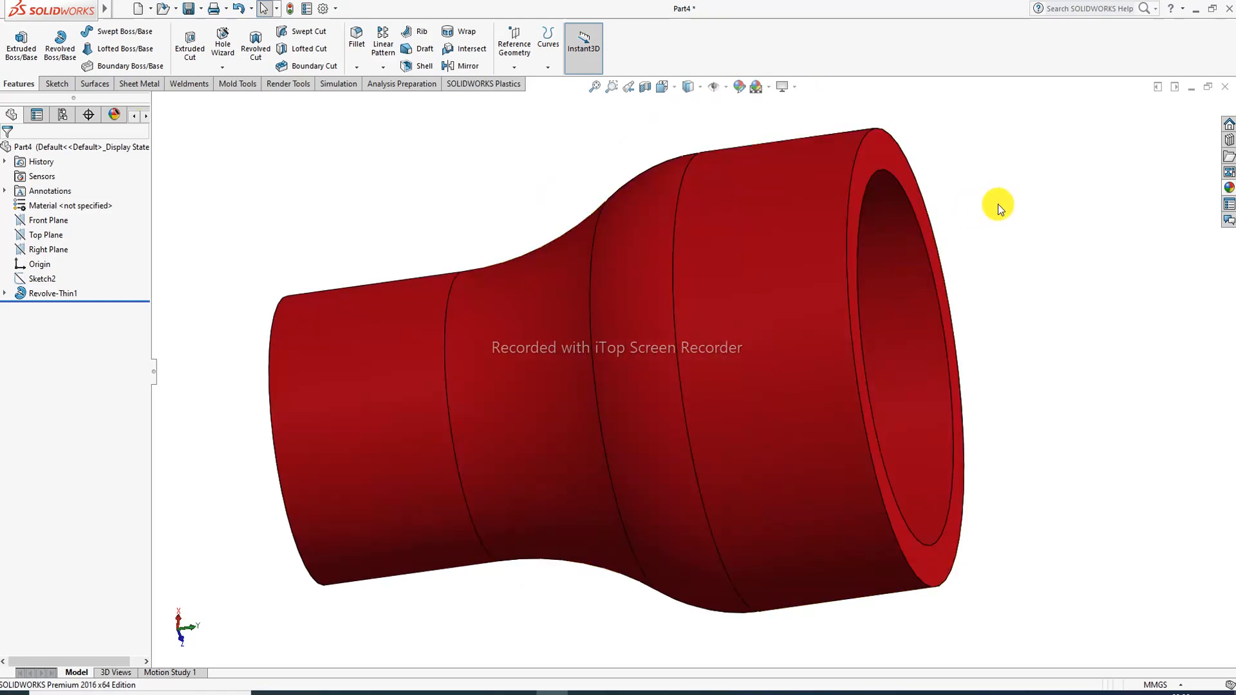
{"action": "middle_click_drag", "start_coordinate": [994, 215], "coordinate": [990, 230]}
{"action": "scroll", "coordinate": [950, 255], "scroll_direction": "up", "scroll_amount": 1}
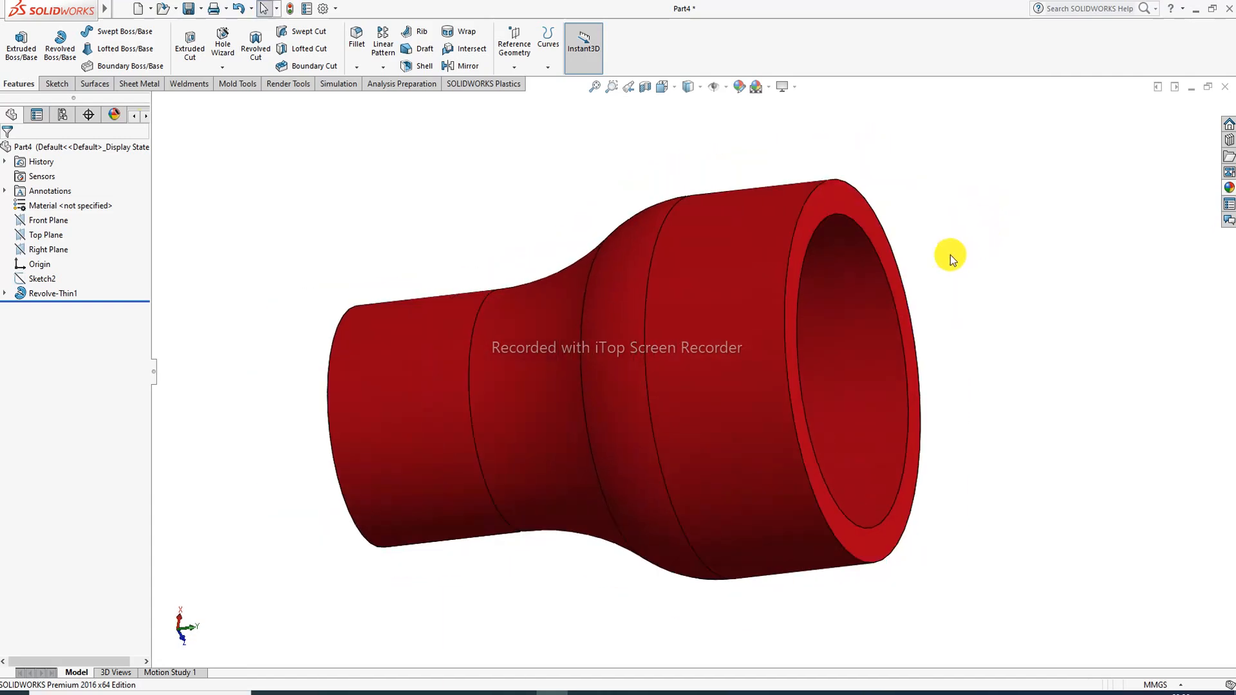
{"action": "scroll", "coordinate": [533, 458], "scroll_direction": "down", "scroll_amount": 1}
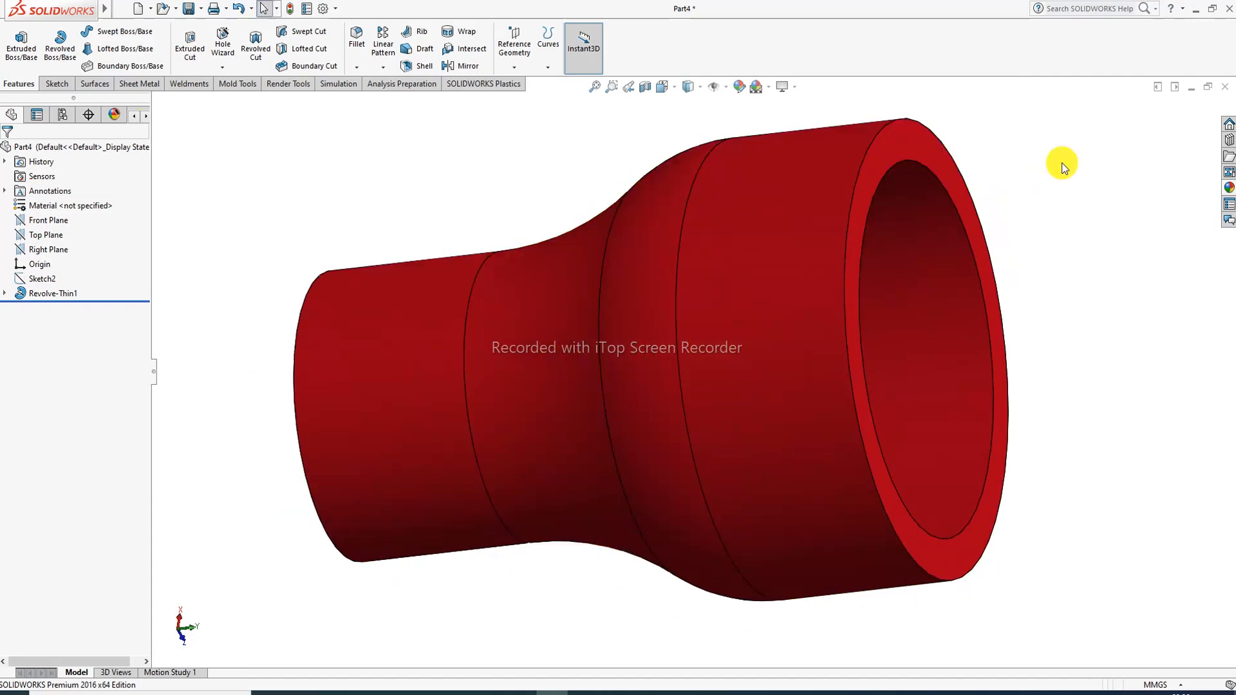
{"action": "middle_click_drag", "start_coordinate": [1062, 166], "coordinate": [1066, 151]}
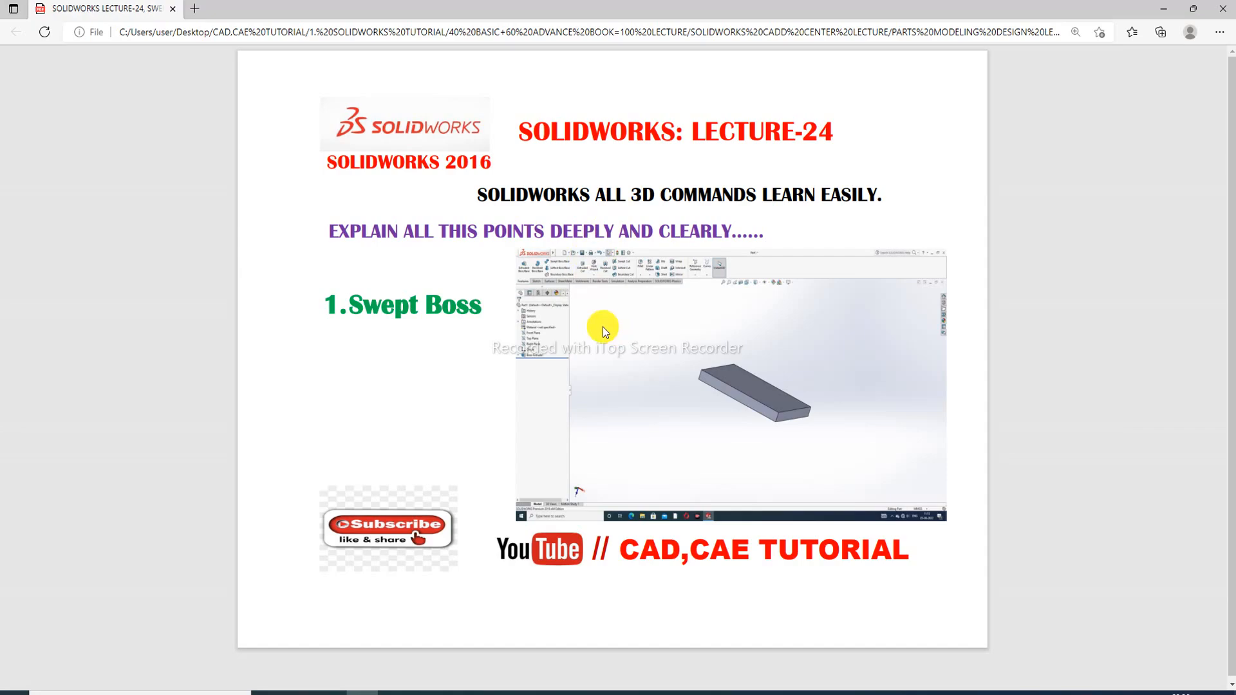
Step: Switch to SOLIDWORKS and open a sketch on the Front Plane of the empty part
{"action": "left_click", "coordinate": [552, 693]}
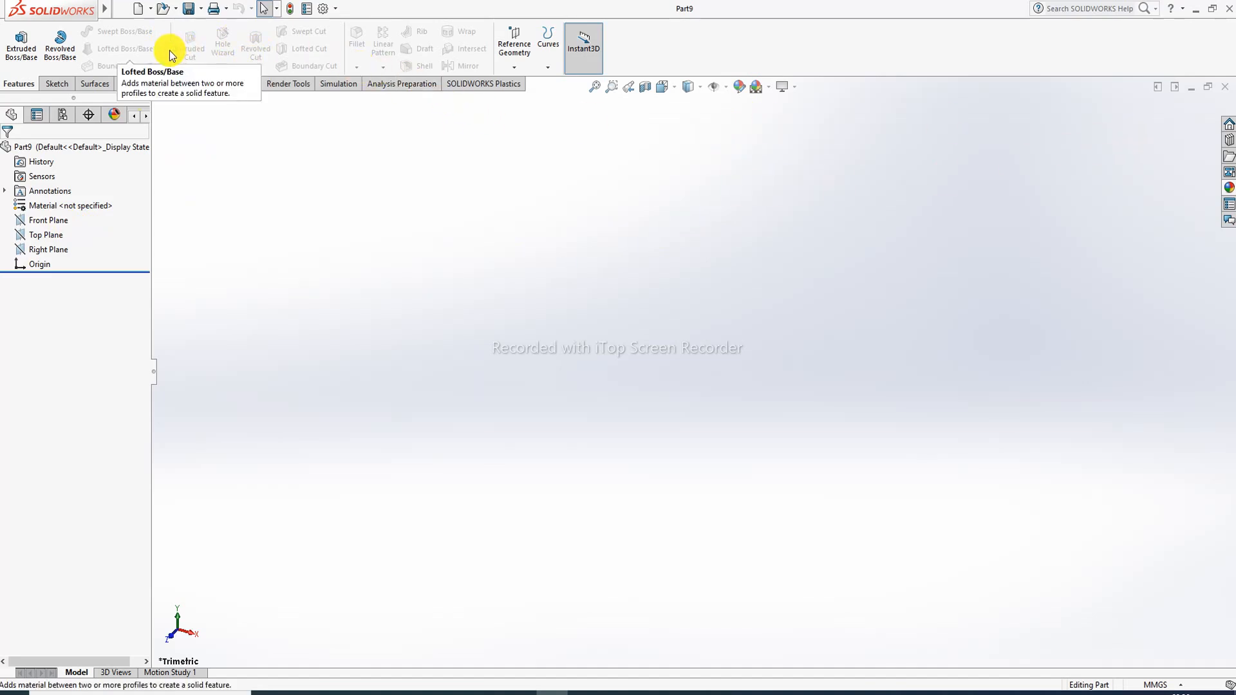
{"action": "left_click", "coordinate": [60, 224]}
{"action": "left_click", "coordinate": [65, 196]}
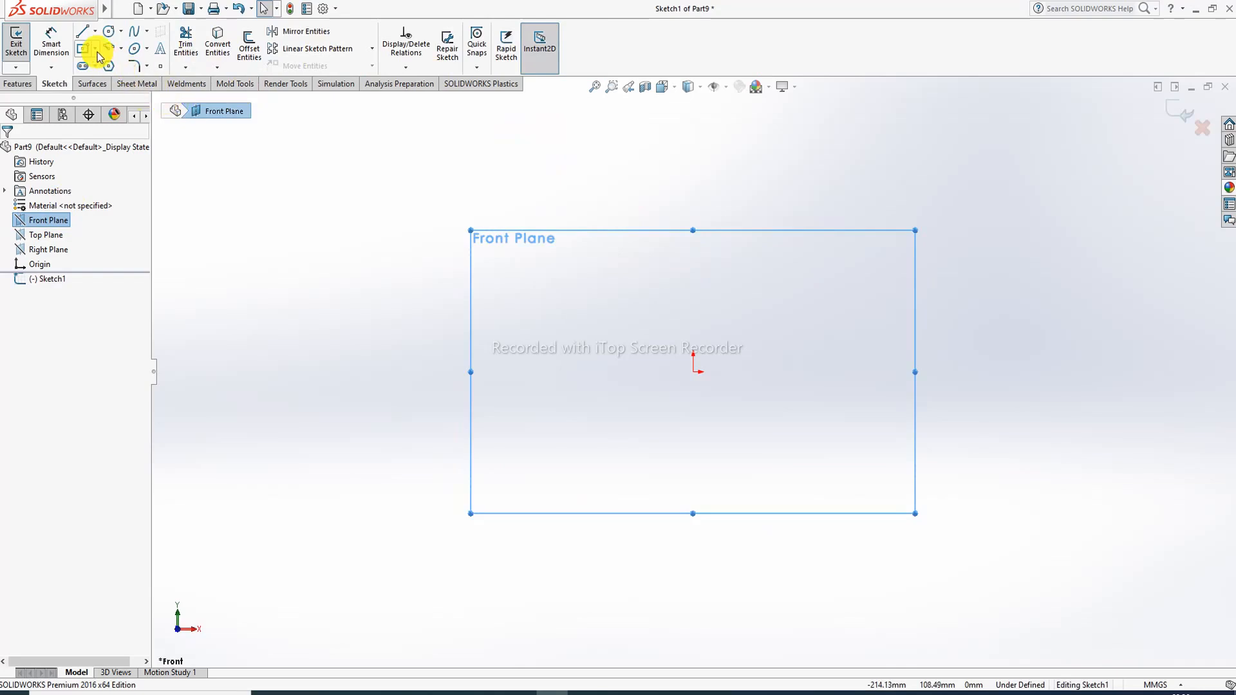
Step: Draw a wavy open spline through six points, running from lower left past the origin to the upper right
{"action": "left_click", "coordinate": [135, 33]}
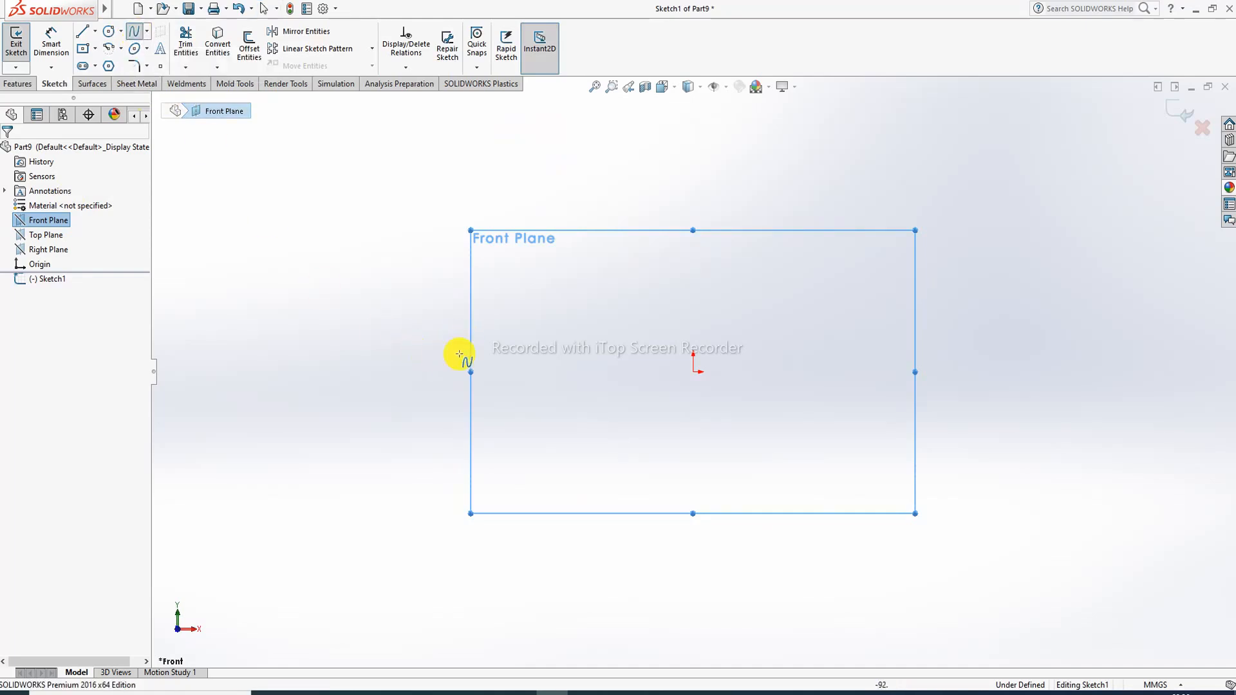
{"action": "left_click", "coordinate": [409, 386]}
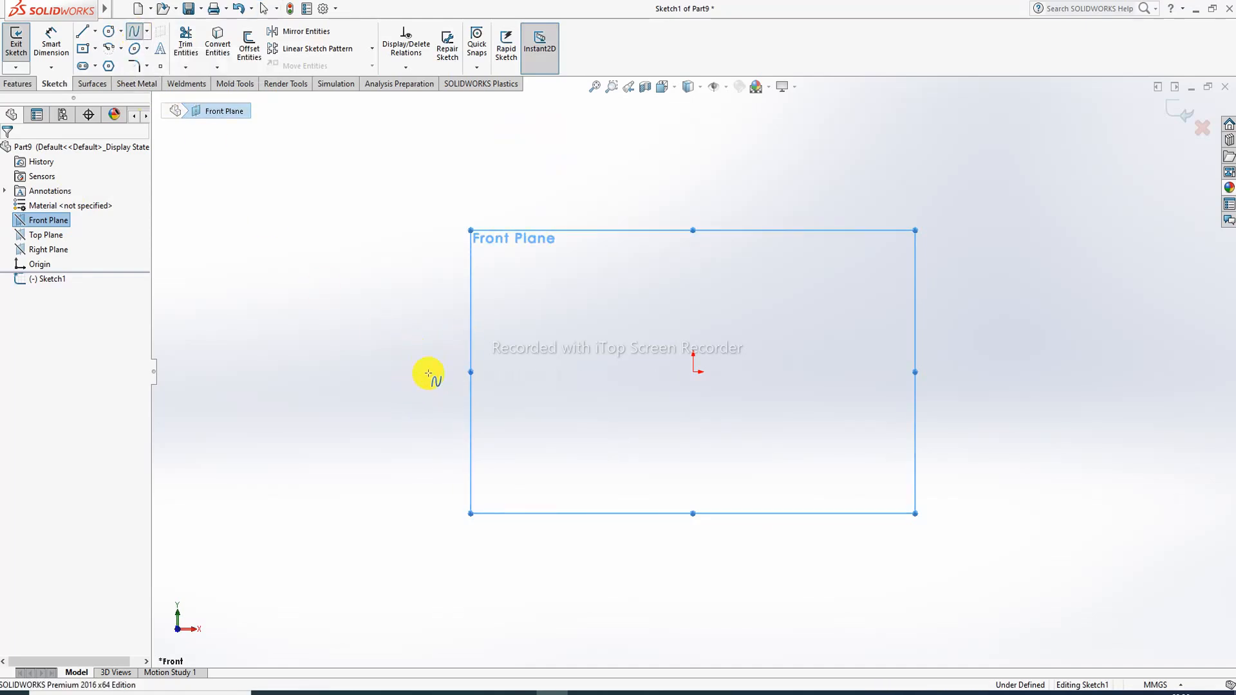
{"action": "left_click", "coordinate": [515, 298]}
{"action": "left_click", "coordinate": [607, 393]}
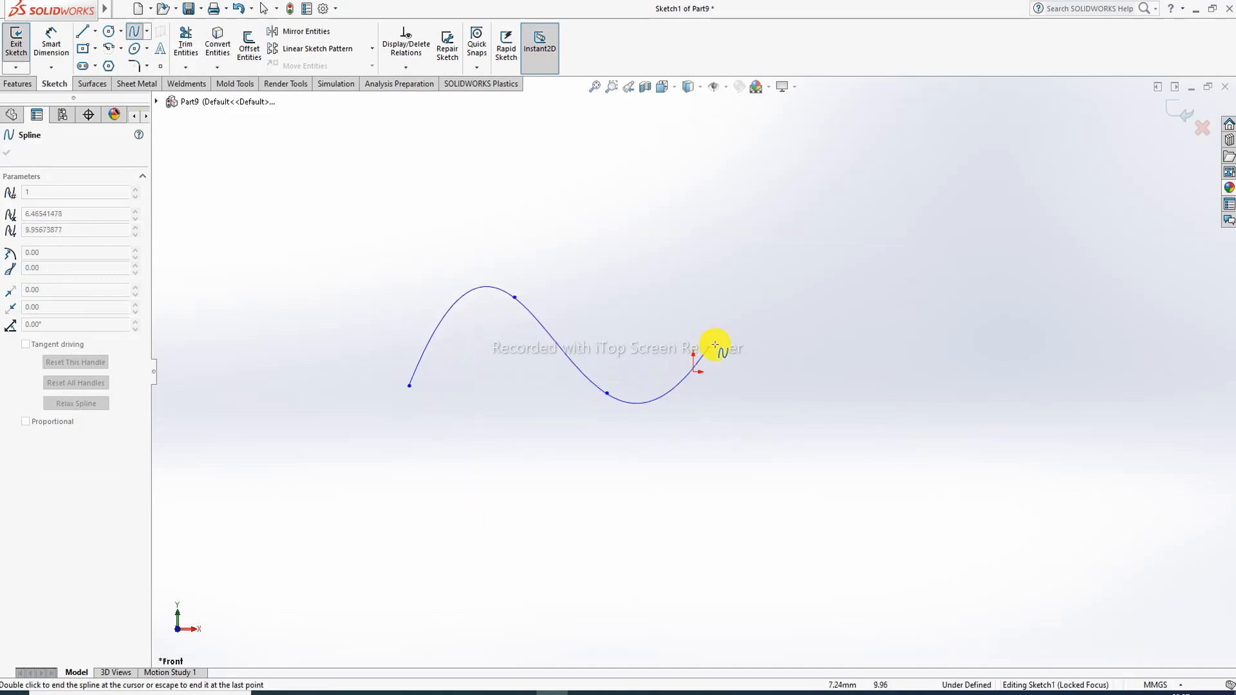
{"action": "left_click", "coordinate": [744, 320]}
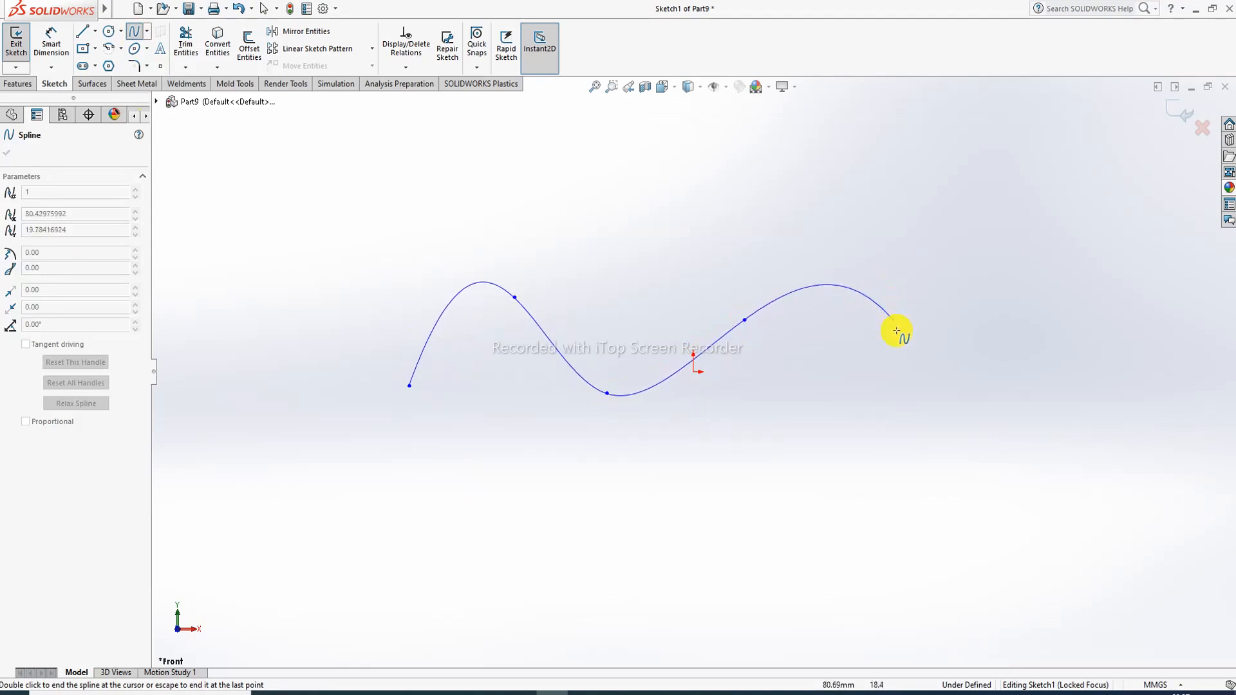
{"action": "left_click", "coordinate": [943, 360]}
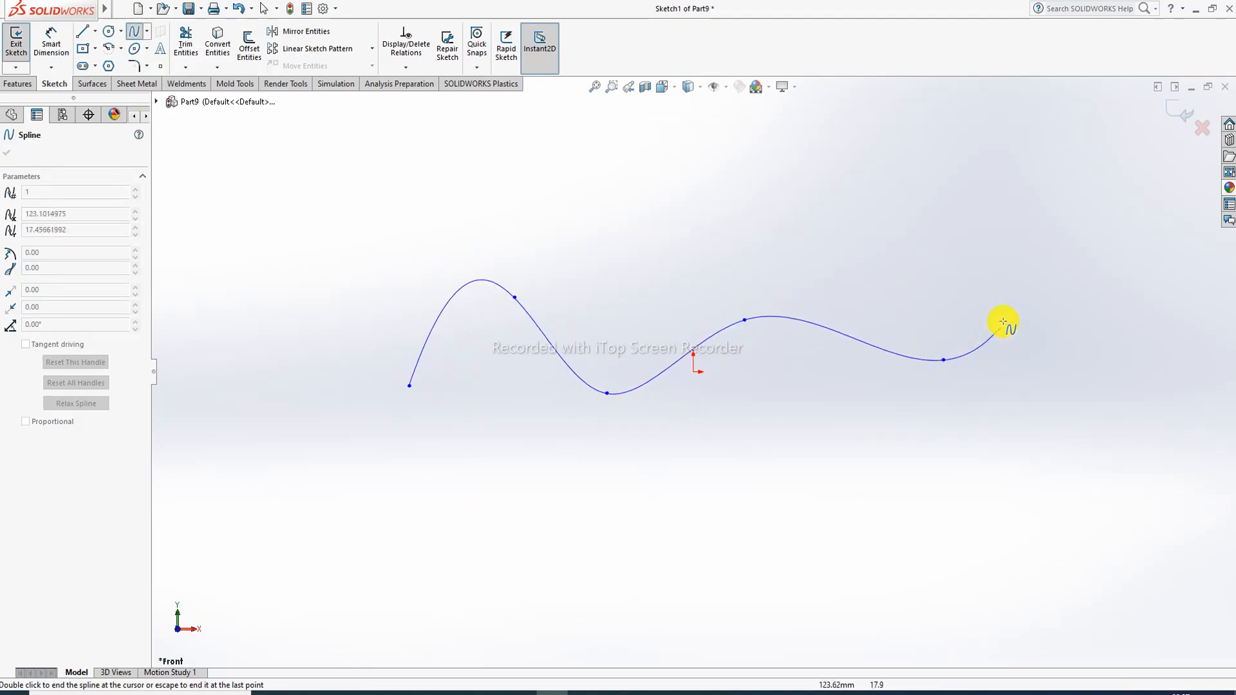
{"action": "right_click", "coordinate": [1062, 233]}
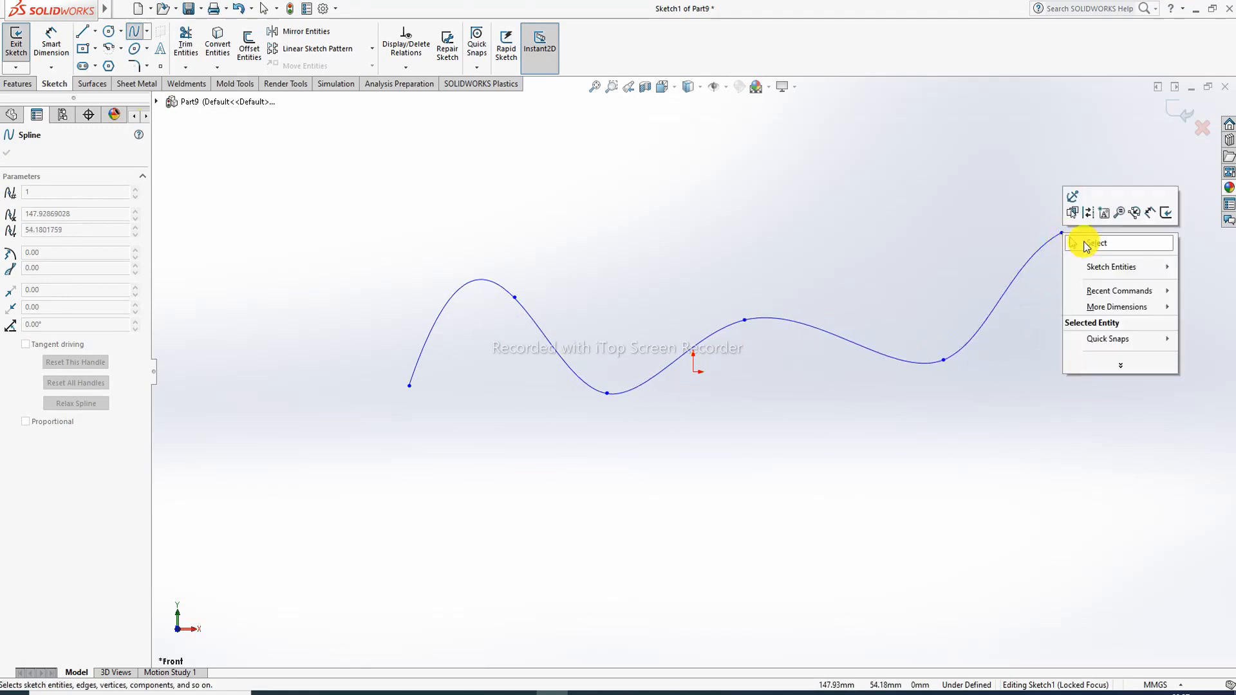
{"action": "left_click", "coordinate": [1081, 240]}
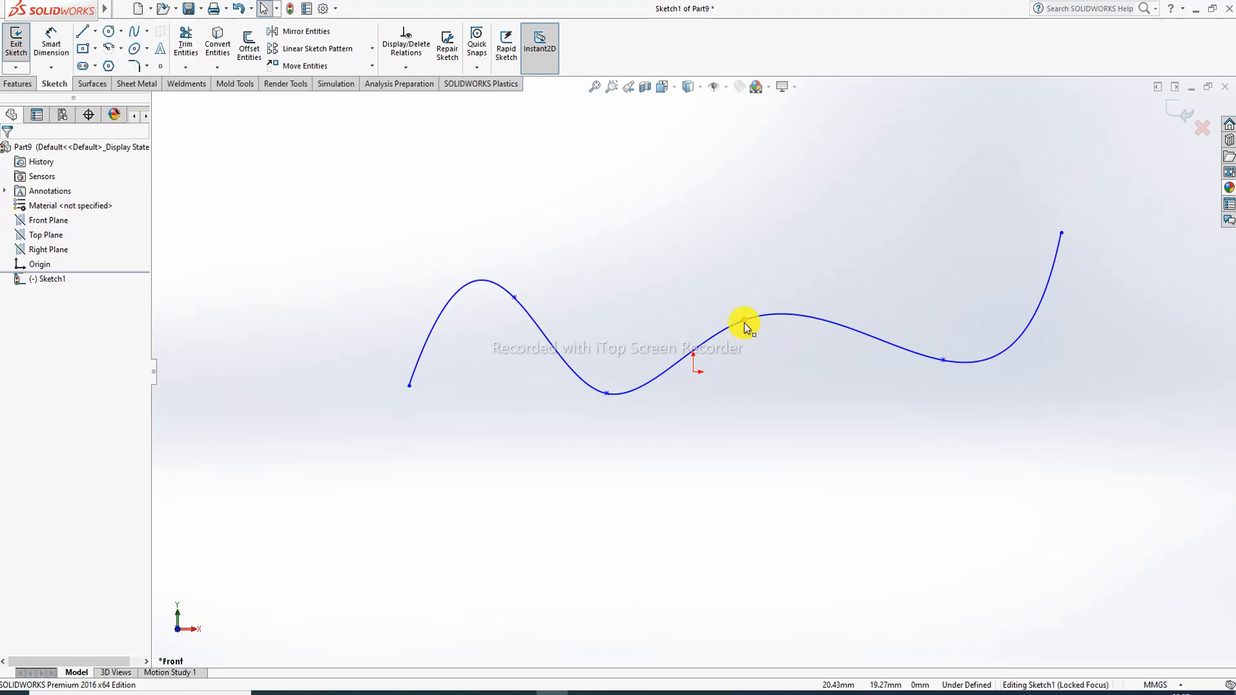
Step: Reshape the spline by repositioning its six points, spreading both ends outward and evening out the waves
{"action": "left_click_drag", "start_coordinate": [744, 321], "coordinate": [743, 299]}
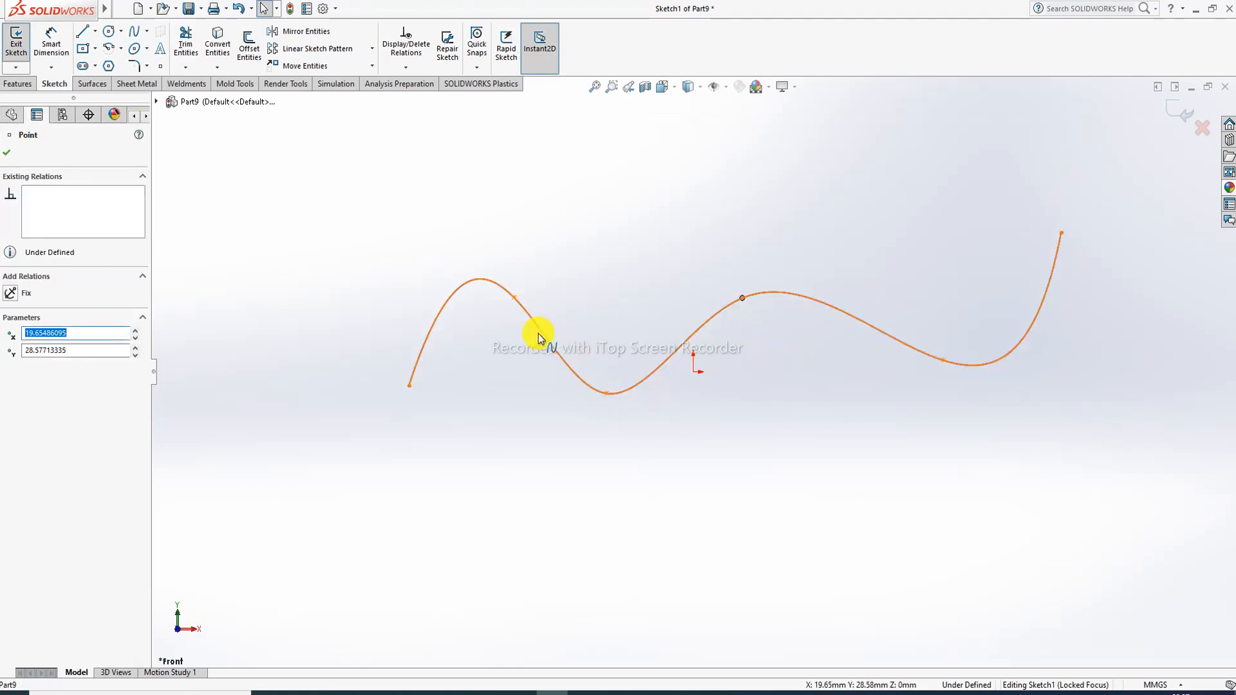
{"action": "left_click_drag", "start_coordinate": [410, 385], "coordinate": [363, 403]}
{"action": "left_click_drag", "start_coordinate": [513, 298], "coordinate": [521, 322]}
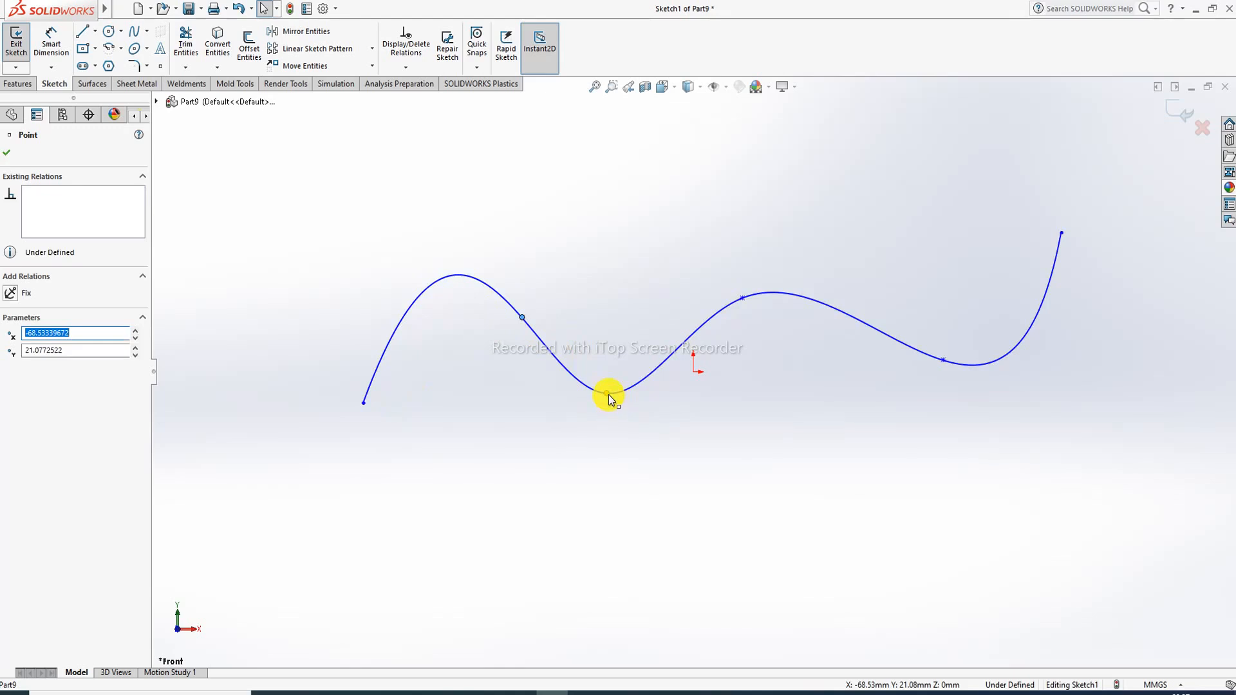
{"action": "left_click_drag", "start_coordinate": [608, 396], "coordinate": [628, 395]}
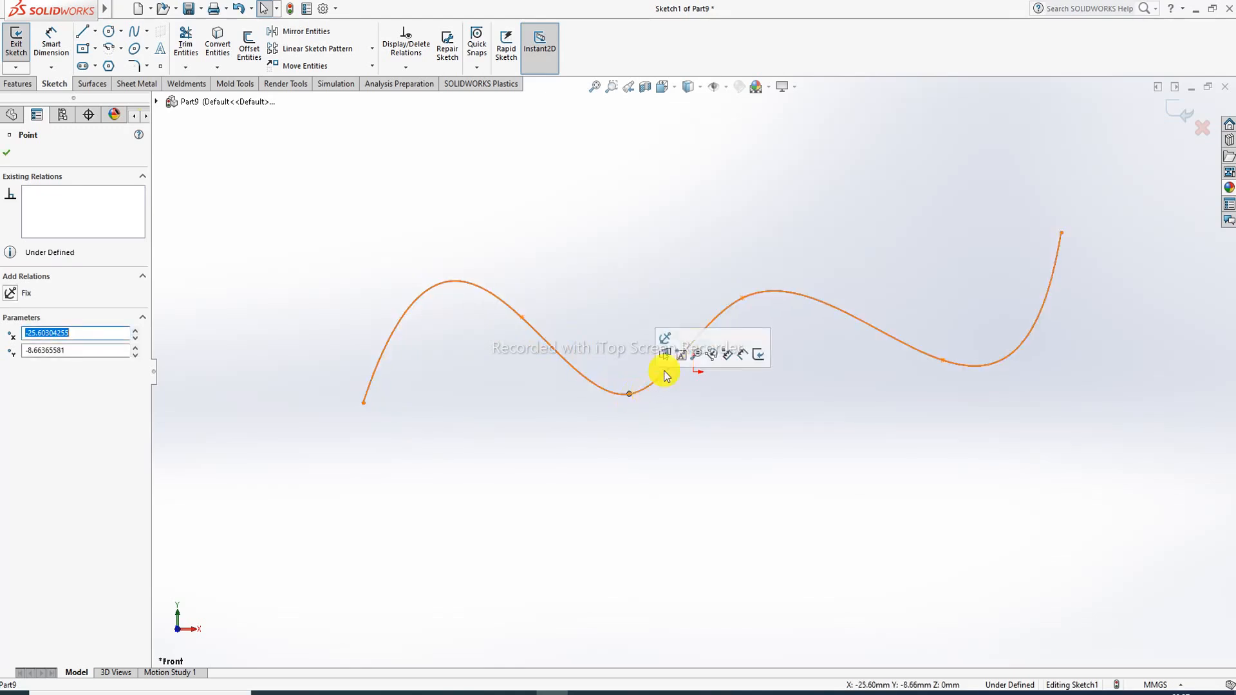
{"action": "left_click", "coordinate": [741, 299]}
{"action": "left_click_drag", "start_coordinate": [744, 298], "coordinate": [767, 292]}
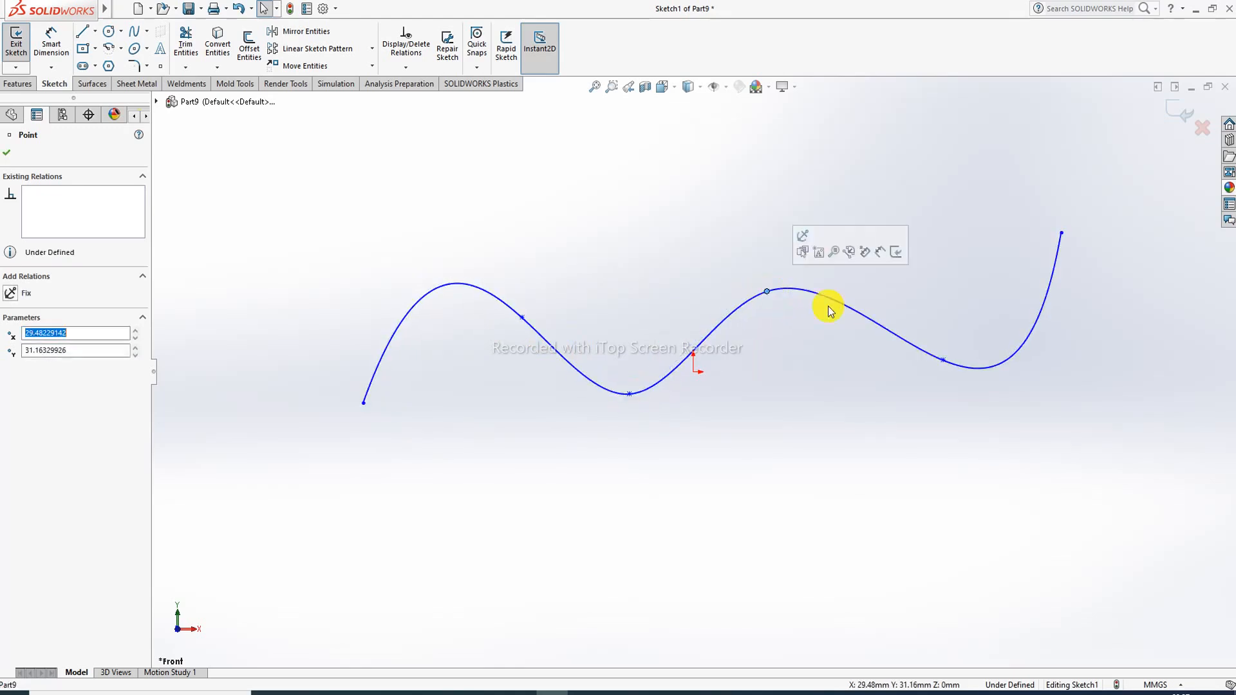
{"action": "left_click_drag", "start_coordinate": [943, 360], "coordinate": [982, 368]}
{"action": "left_click_drag", "start_coordinate": [1061, 233], "coordinate": [1093, 238]}
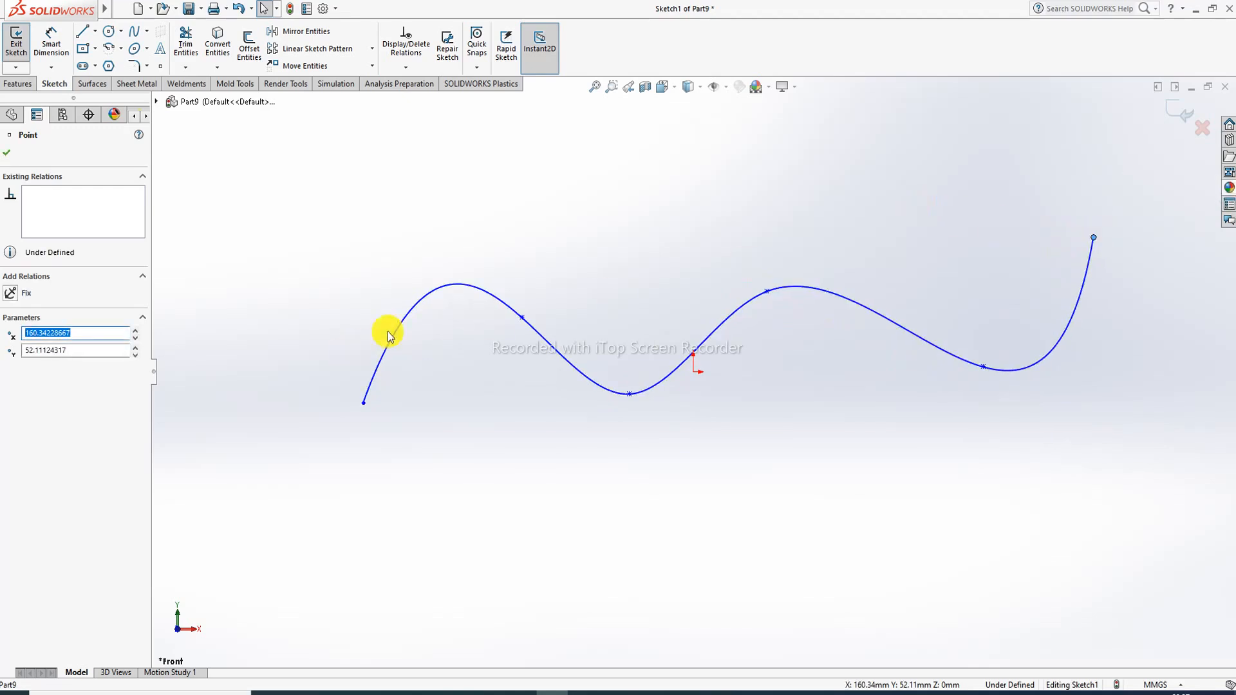
Step: Shift the whole spline slightly left and down, and move its second point a little farther left
{"action": "left_click", "coordinate": [420, 304]}
{"action": "left_click_drag", "start_coordinate": [419, 305], "coordinate": [403, 314]}
{"action": "left_click_drag", "start_coordinate": [491, 323], "coordinate": [487, 318]}
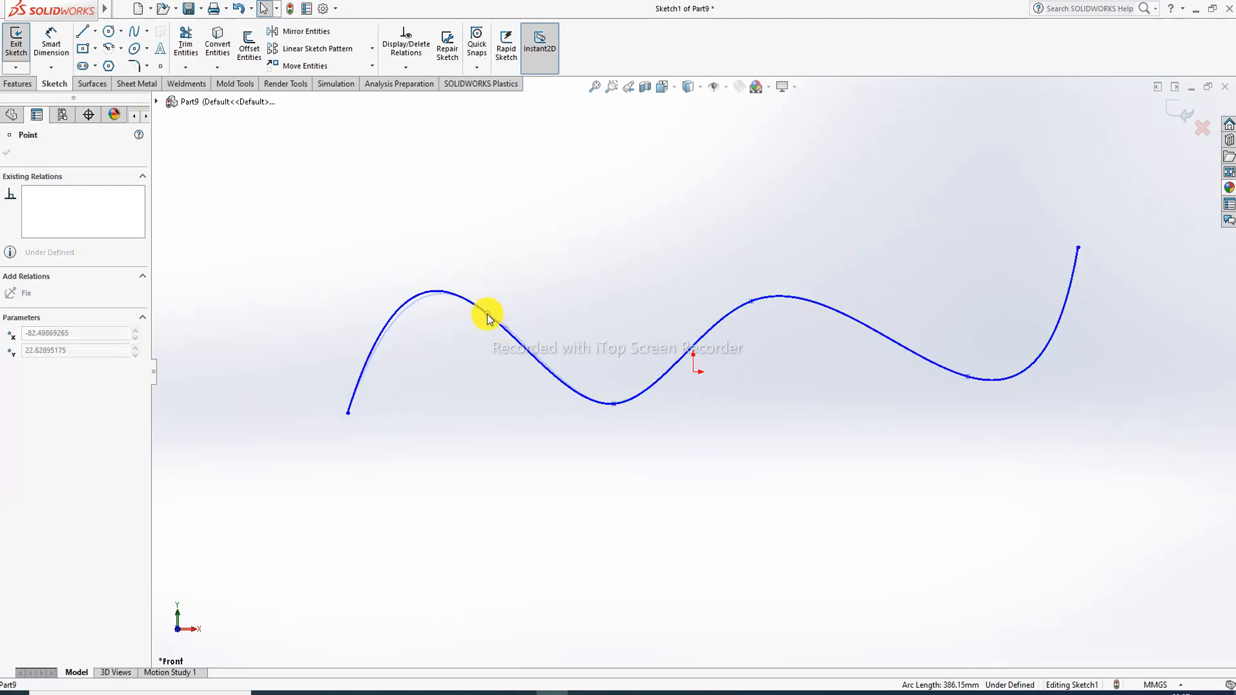
{"action": "left_click", "coordinate": [773, 245]}
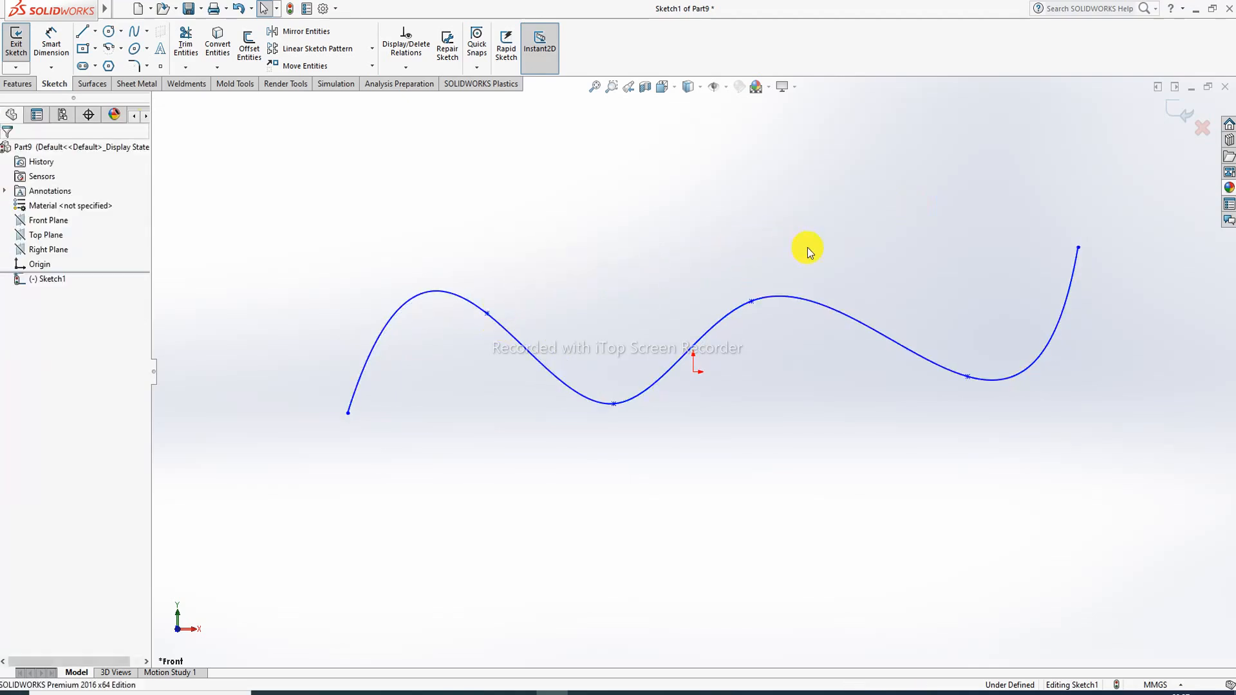
Step: Move the spline's fourth point to about X 35.7, Y 28.3 mm, lower its fifth point slightly, and close the sketch
{"action": "left_click_drag", "start_coordinate": [751, 302], "coordinate": [782, 299]}
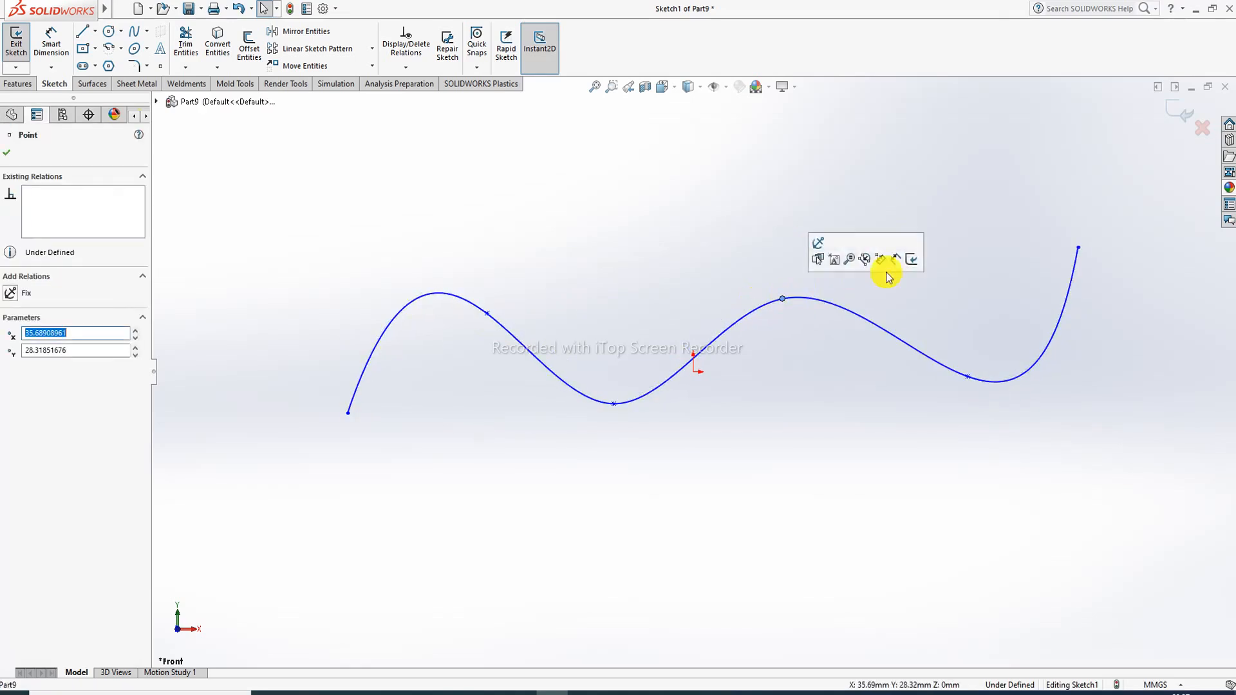
{"action": "left_click", "coordinate": [968, 376]}
{"action": "mouse_move", "coordinate": [968, 377]}
{"action": "left_mouse_down"}
{"action": "mouse_move", "coordinate": [998, 385]}
{"action": "mouse_move", "coordinate": [963, 383]}
{"action": "left_mouse_up"}
{"action": "left_click", "coordinate": [952, 276]}
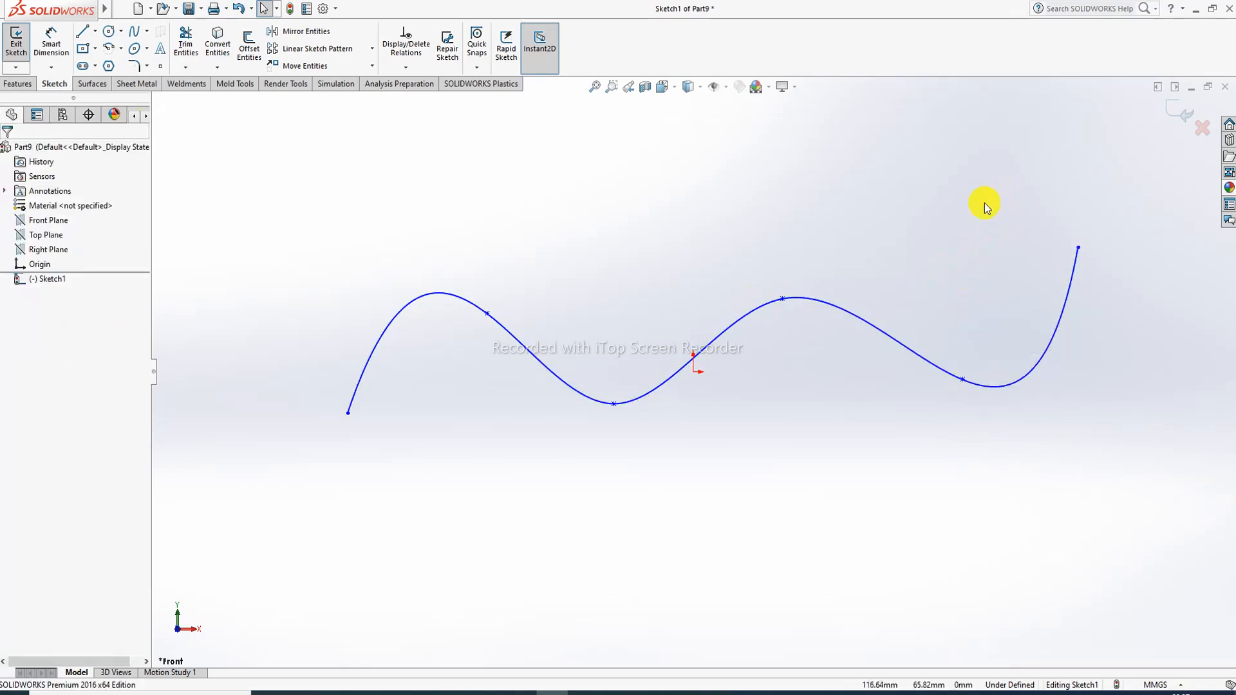
{"action": "left_click", "coordinate": [1176, 113]}
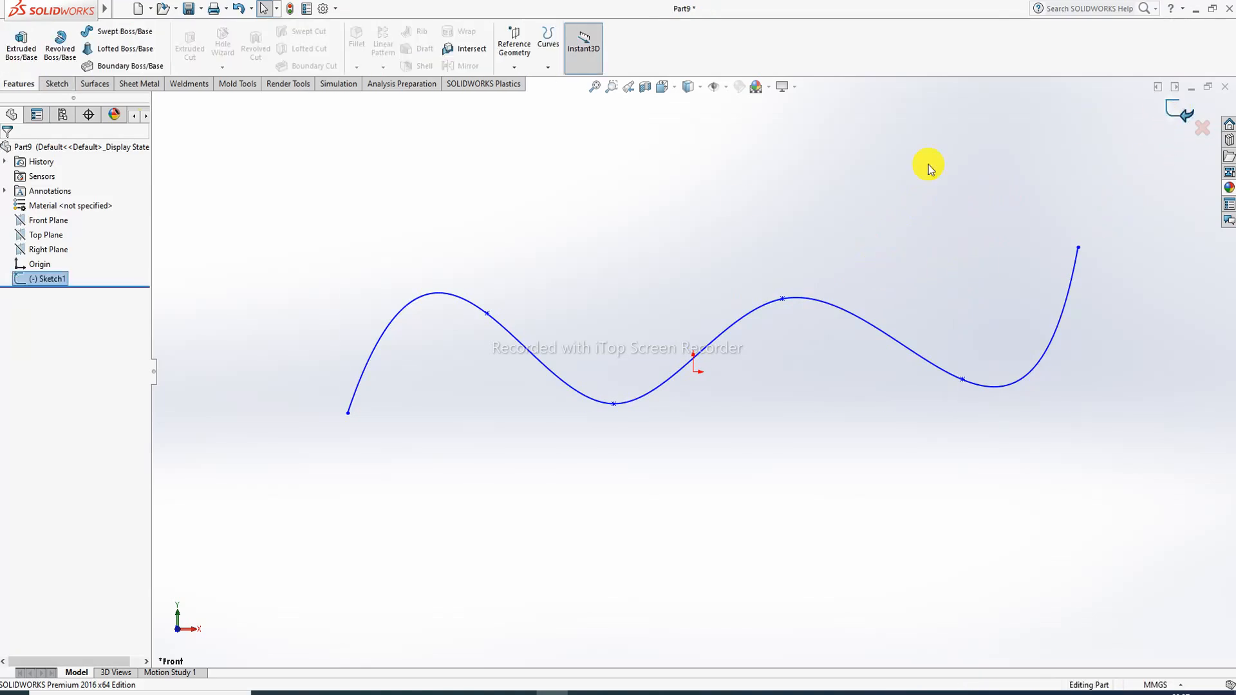
{"action": "left_click", "coordinate": [569, 148]}
Step: Create a reference plane perpendicular to the spline and coincident with its left endpoint
{"action": "left_click", "coordinate": [47, 278]}
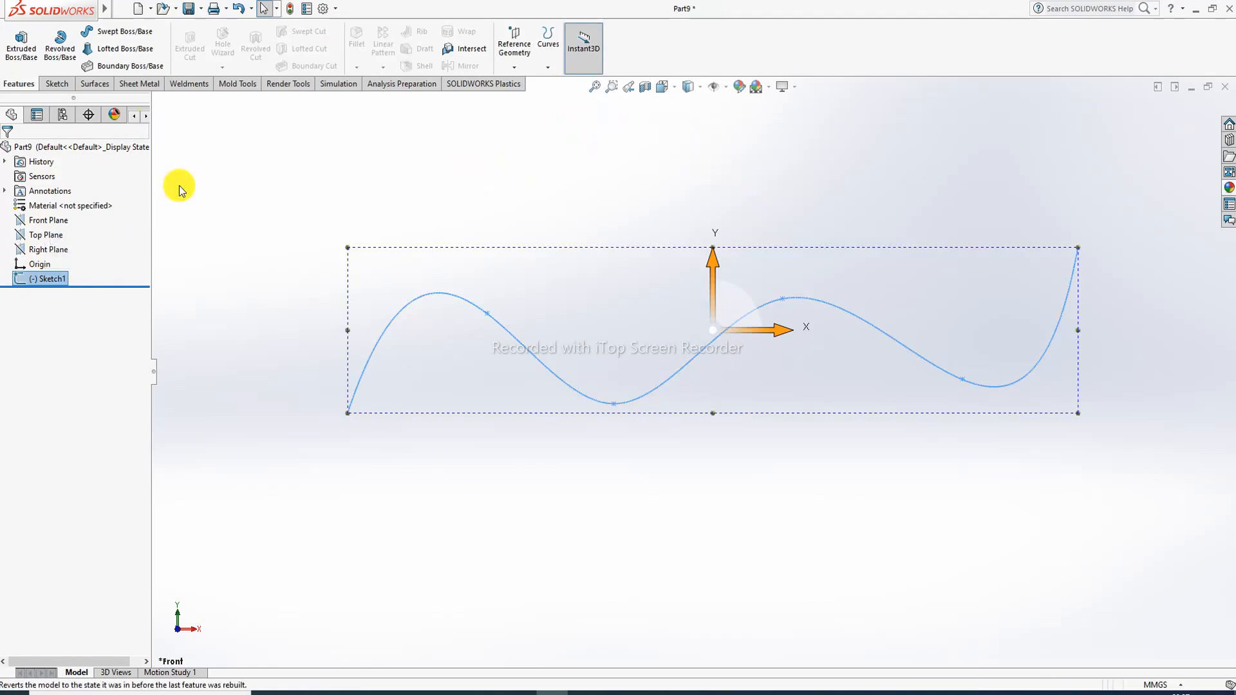
{"action": "left_click", "coordinate": [513, 69]}
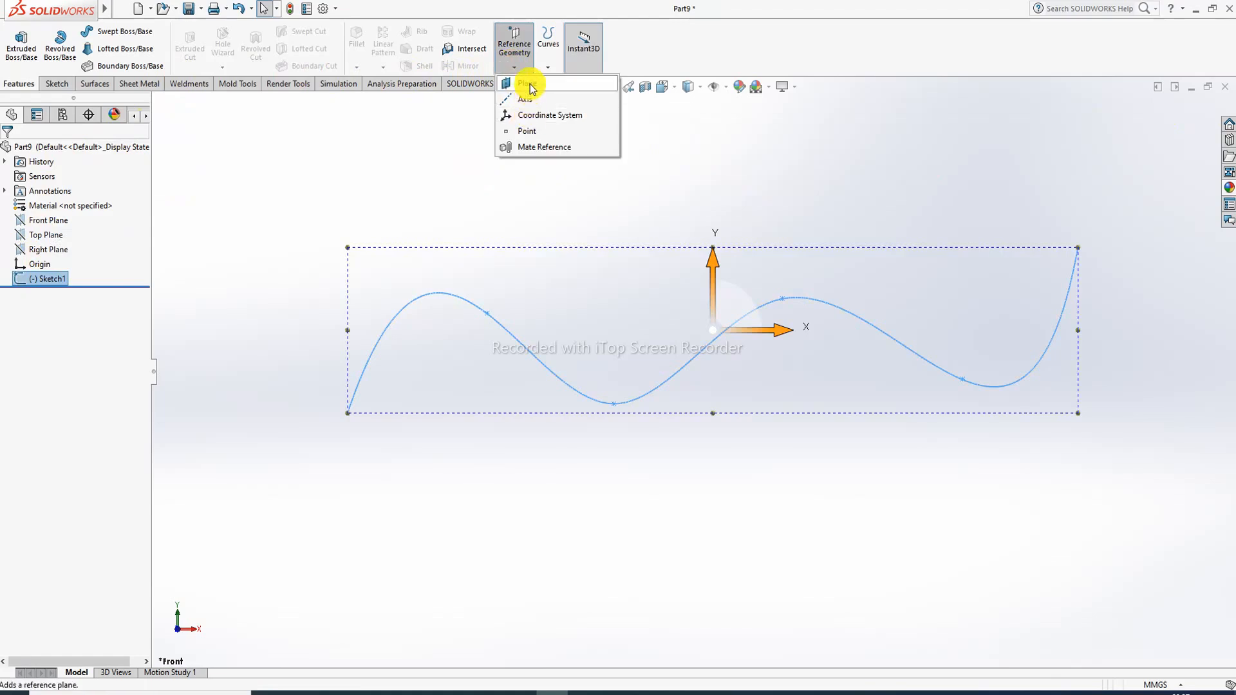
{"action": "left_click", "coordinate": [523, 82]}
{"action": "left_click", "coordinate": [379, 342]}
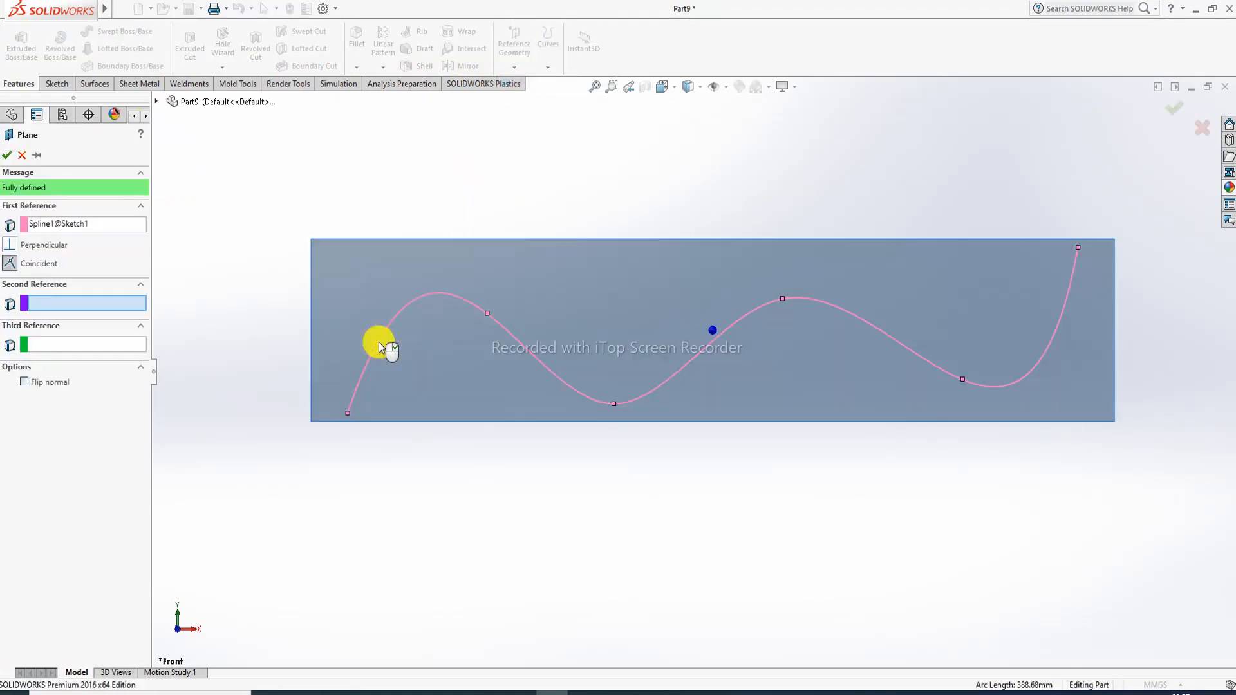
{"action": "left_click", "coordinate": [348, 416]}
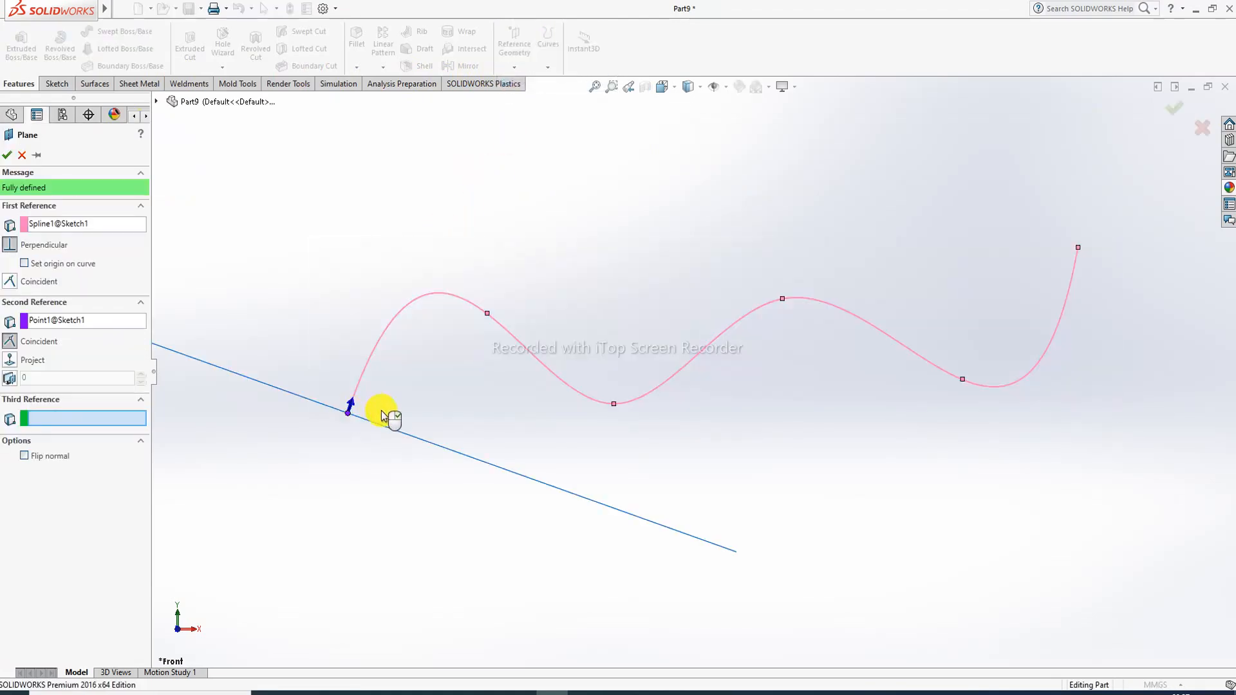
{"action": "mouse_move", "coordinate": [385, 417]}
{"action": "middle_mouse_down"}
{"action": "mouse_move", "coordinate": [436, 410]}
{"action": "mouse_move", "coordinate": [422, 458]}
{"action": "middle_mouse_up"}
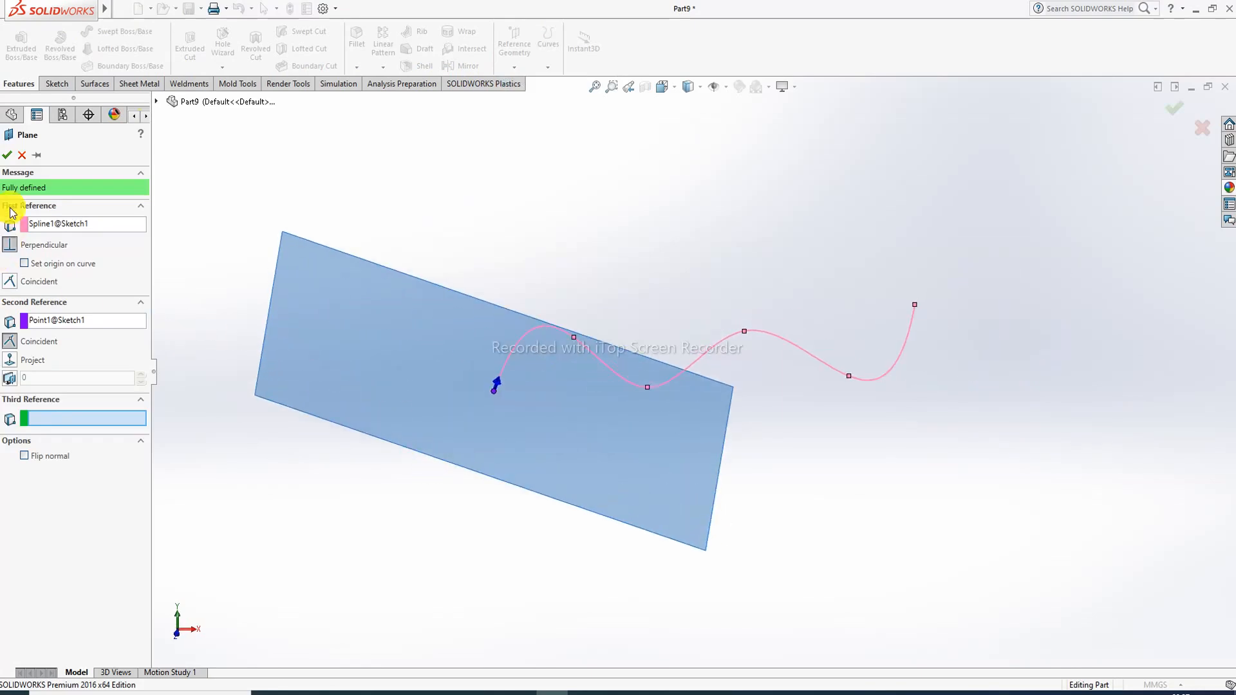
Step: Start a sketch on the new plane at the spline's end and orient the view normal to it
{"action": "left_click", "coordinate": [490, 478]}
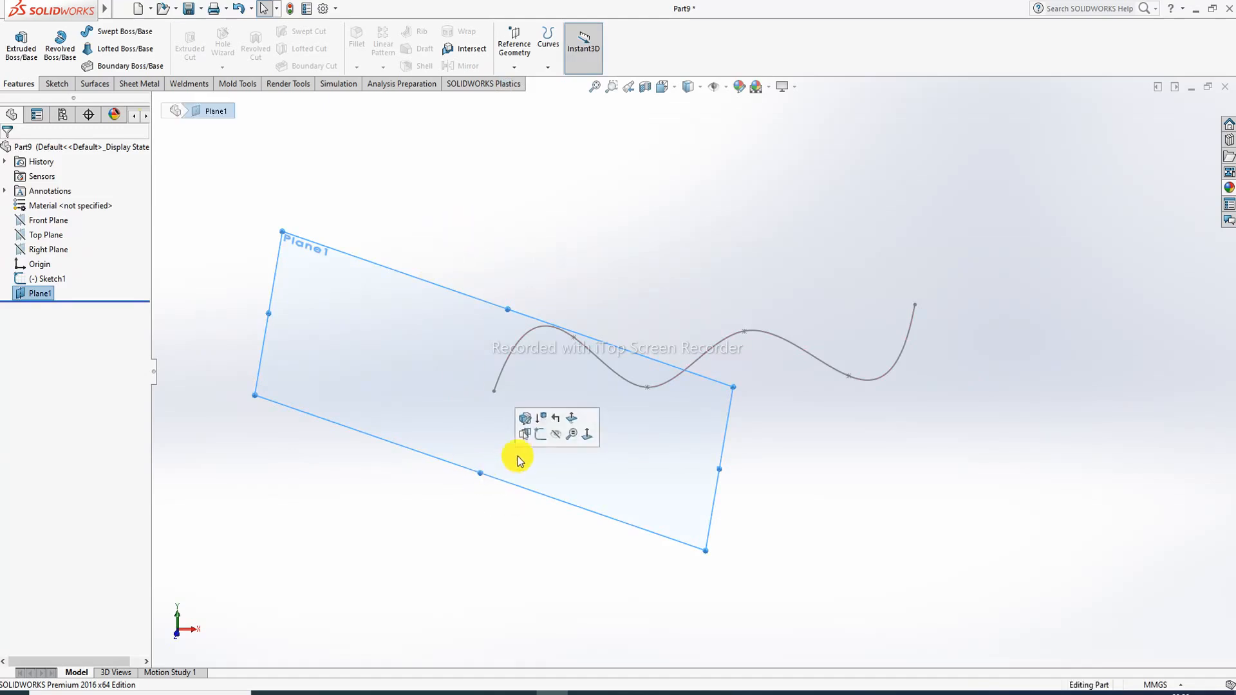
{"action": "left_click", "coordinate": [549, 436]}
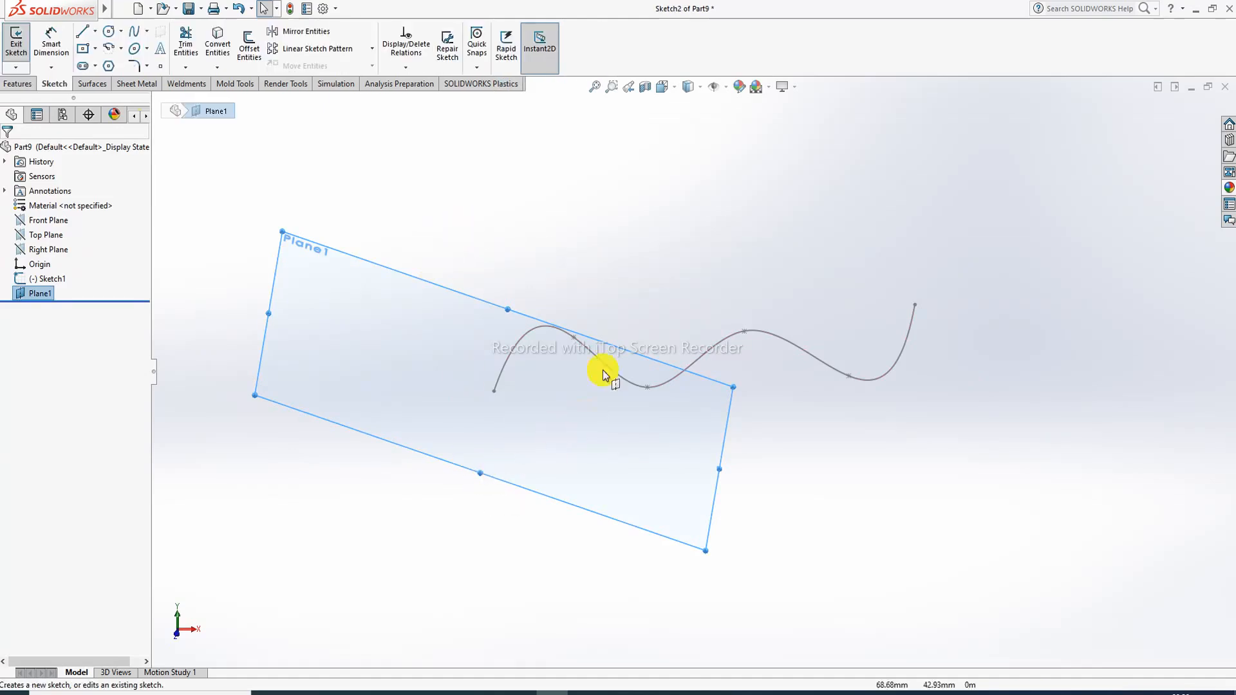
{"action": "left_click", "coordinate": [670, 88]}
{"action": "left_click", "coordinate": [737, 164]}
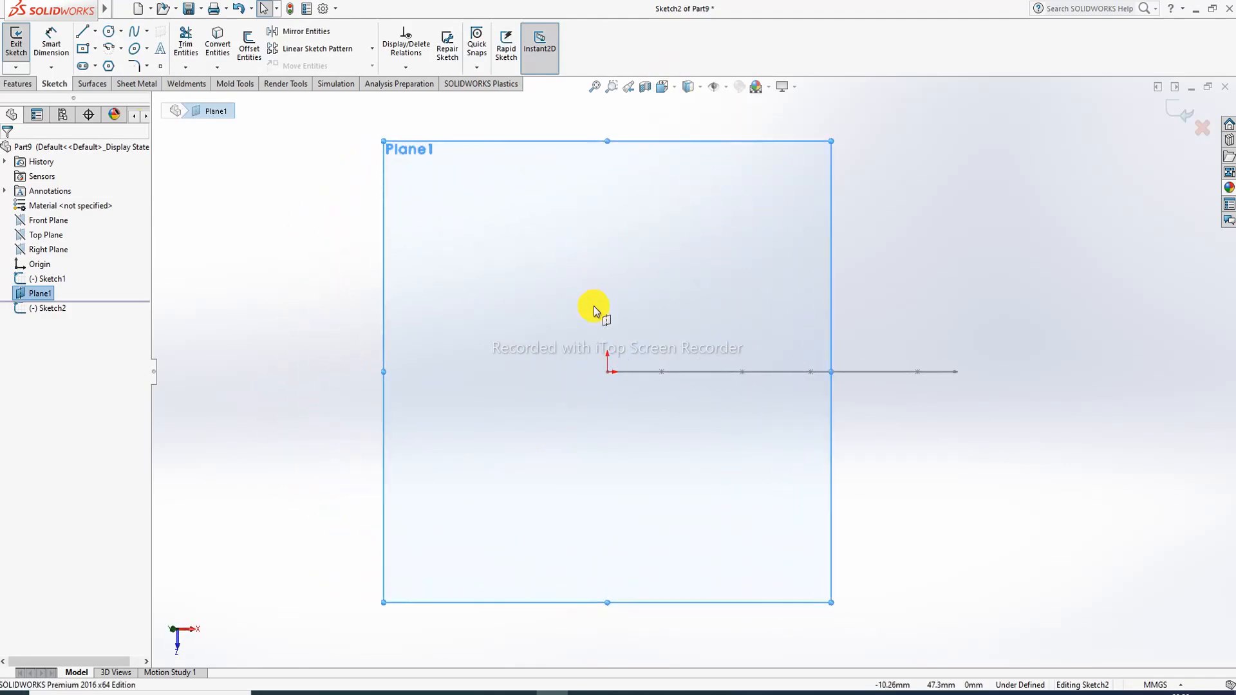
Step: Sketch a circle of about 62 mm radius centred on the origin at the spline's end
{"action": "left_click", "coordinate": [109, 31]}
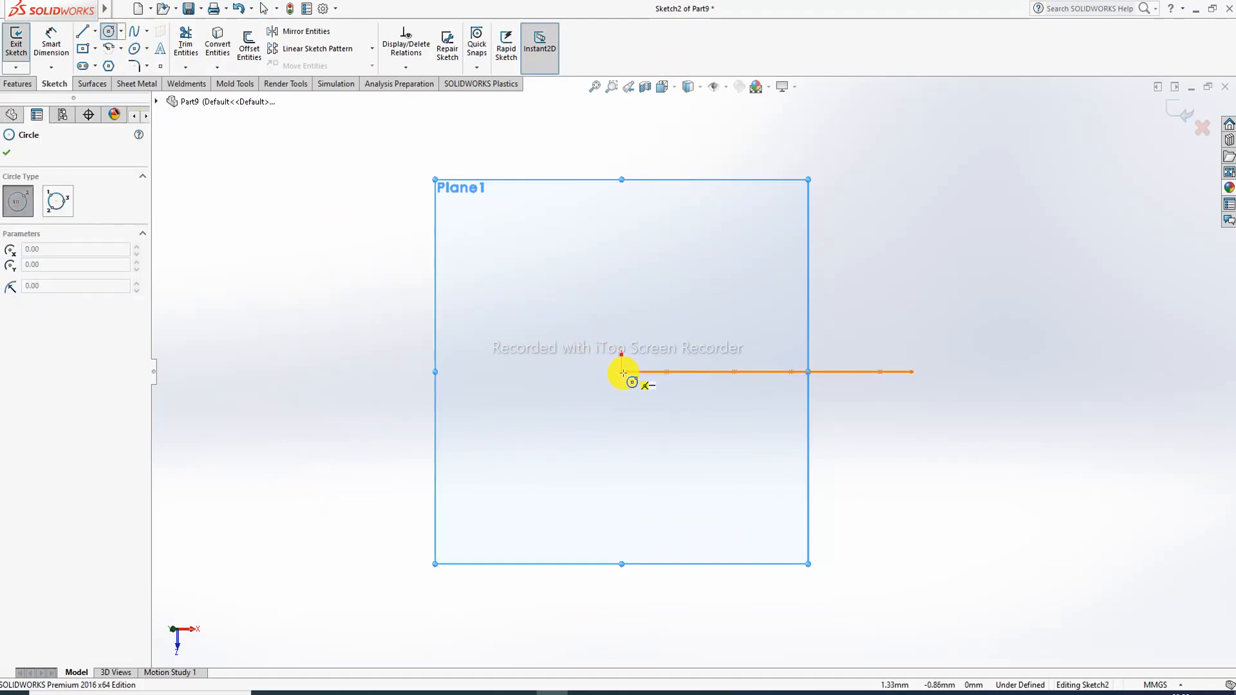
{"action": "left_click", "coordinate": [622, 371]}
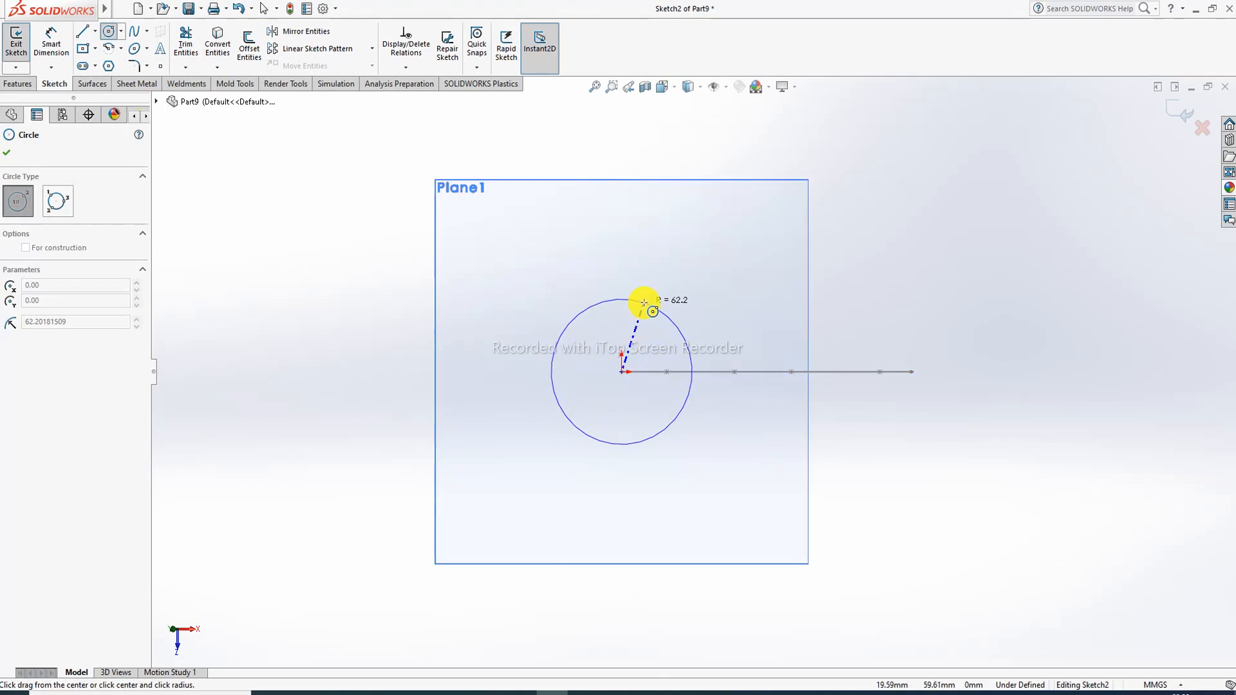
{"action": "left_click", "coordinate": [644, 303]}
{"action": "right_click", "coordinate": [697, 243]}
{"action": "left_click", "coordinate": [715, 253]}
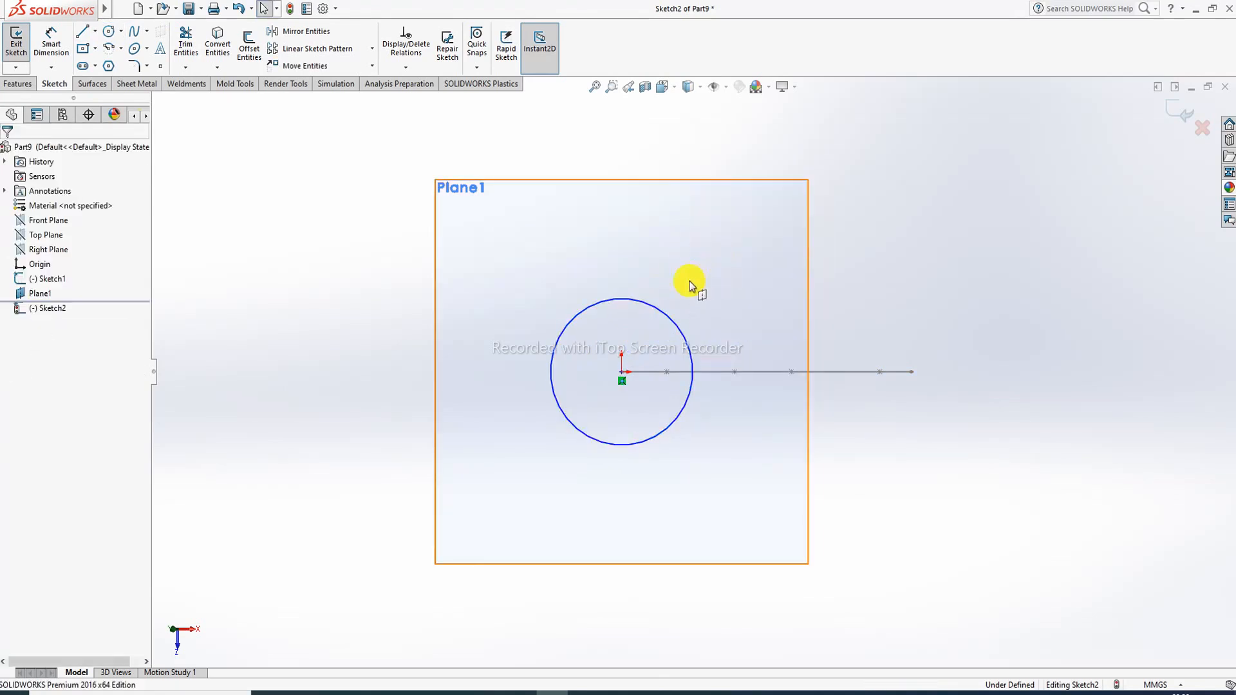
Step: Dimension the circle's diameter at 120 mm and close the profile sketch
{"action": "left_click", "coordinate": [51, 42]}
{"action": "left_click", "coordinate": [626, 301]}
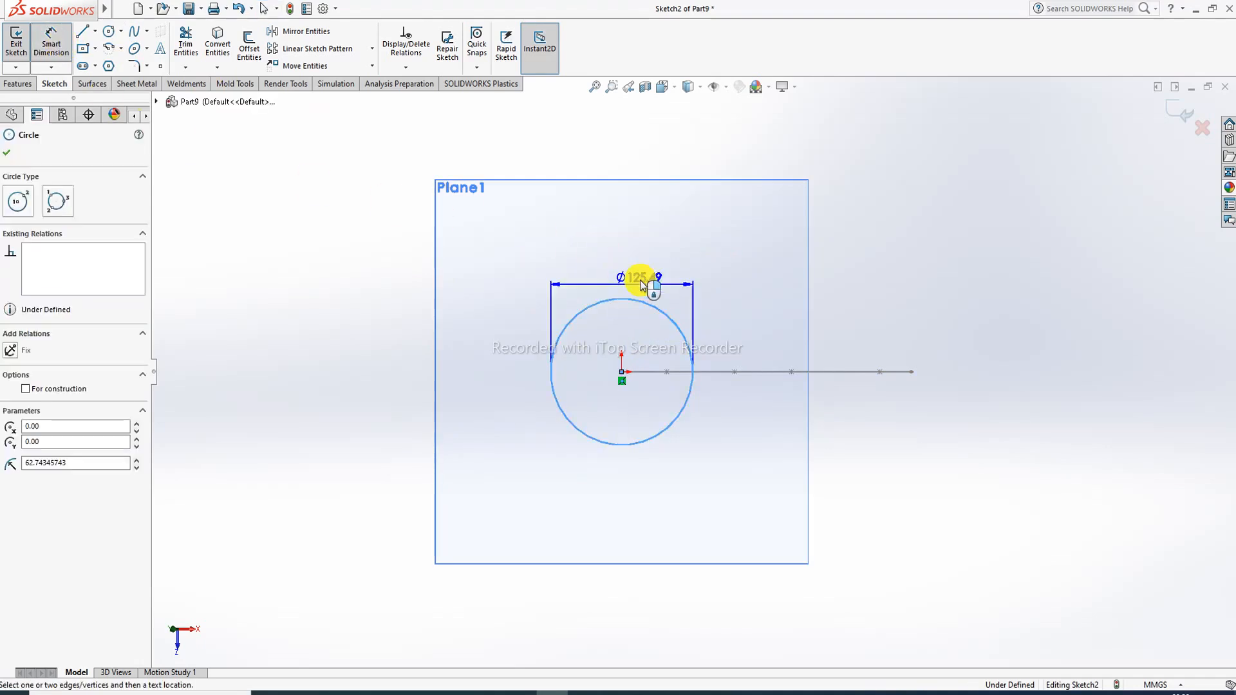
{"action": "left_click", "coordinate": [644, 271]}
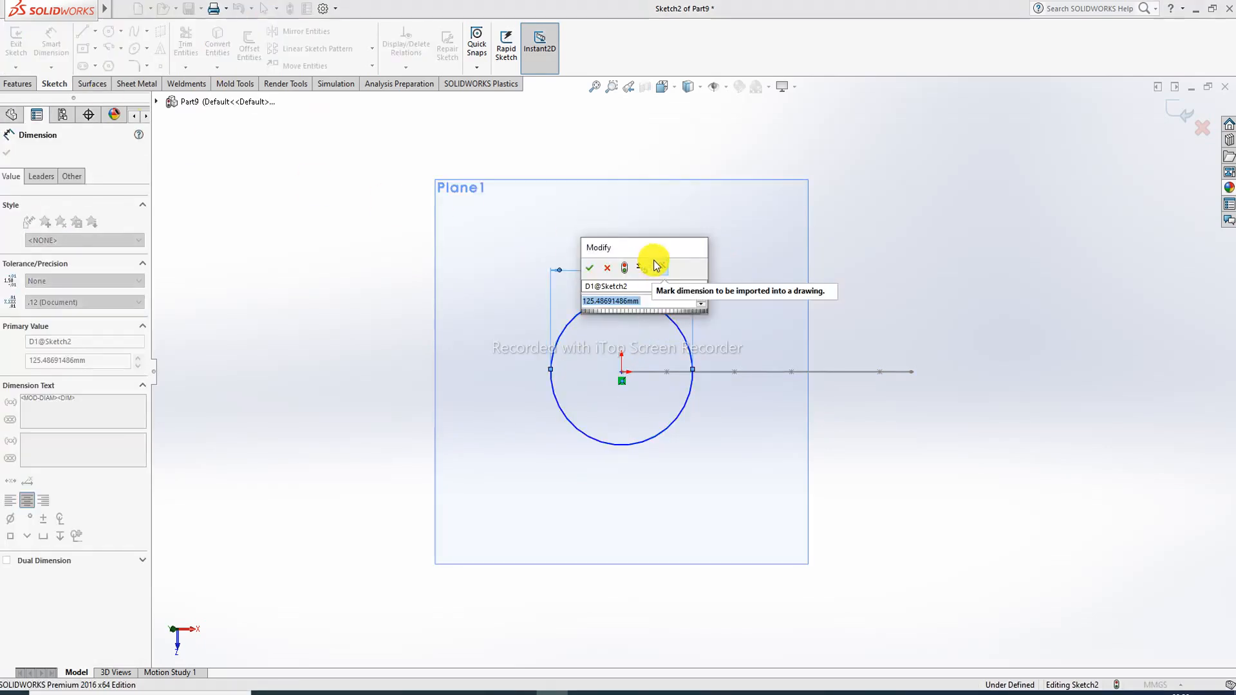
{"action": "type", "text": "1"}
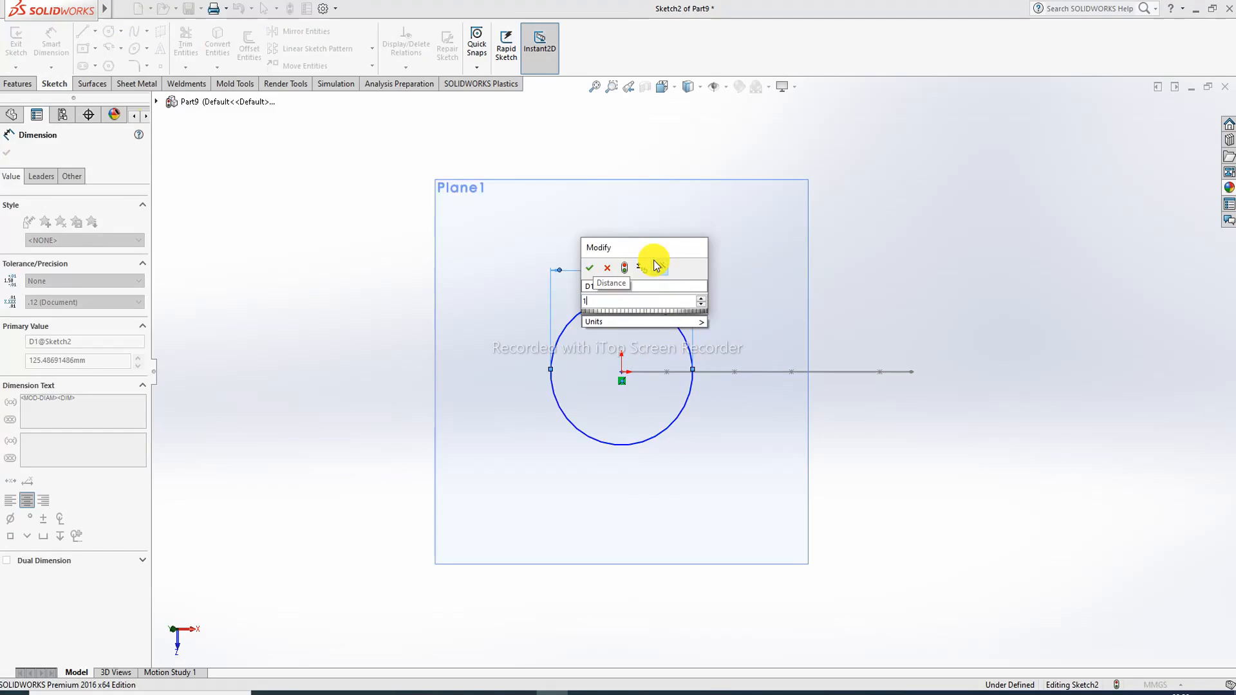
{"action": "type", "text": "20"}
{"action": "key", "text": "Return"}
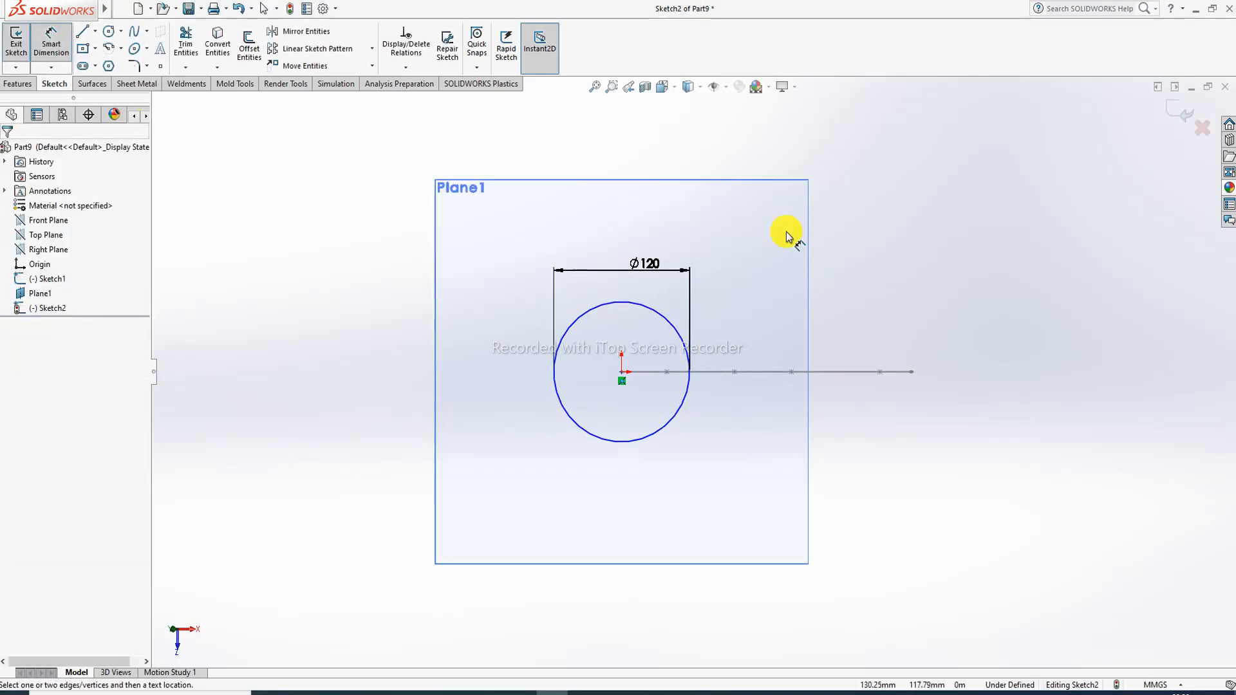
{"action": "right_click", "coordinate": [879, 193]}
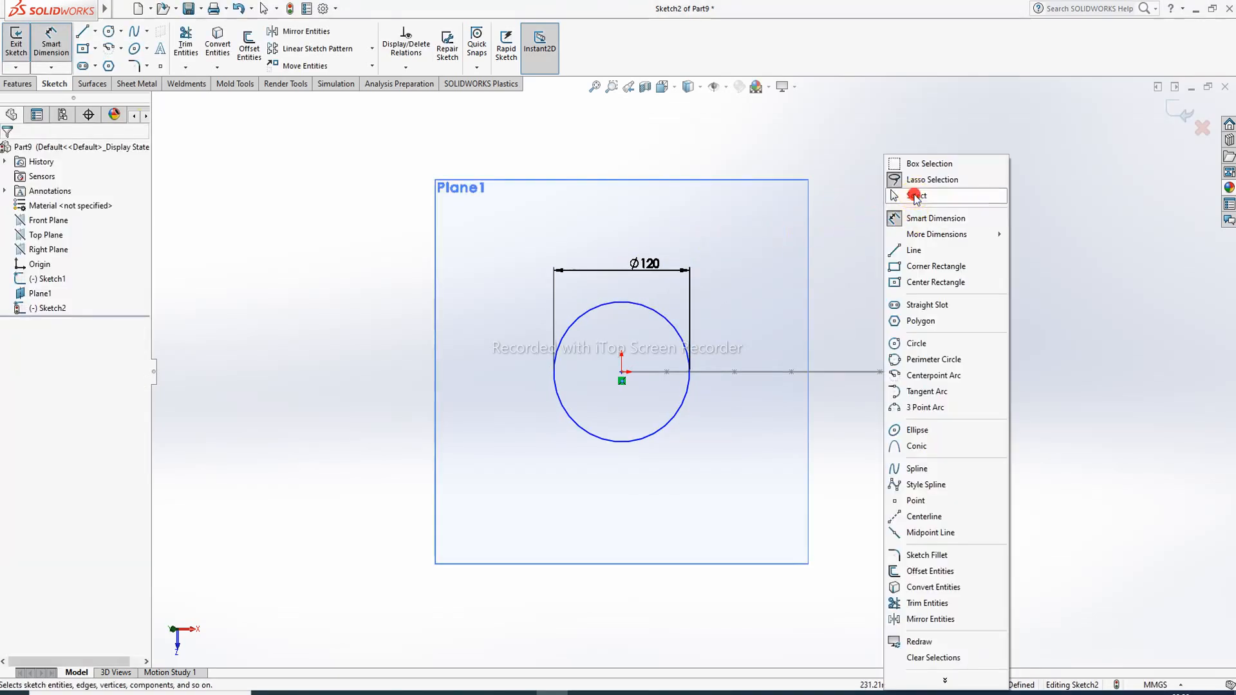
{"action": "left_click", "coordinate": [907, 193]}
{"action": "left_click", "coordinate": [1169, 119]}
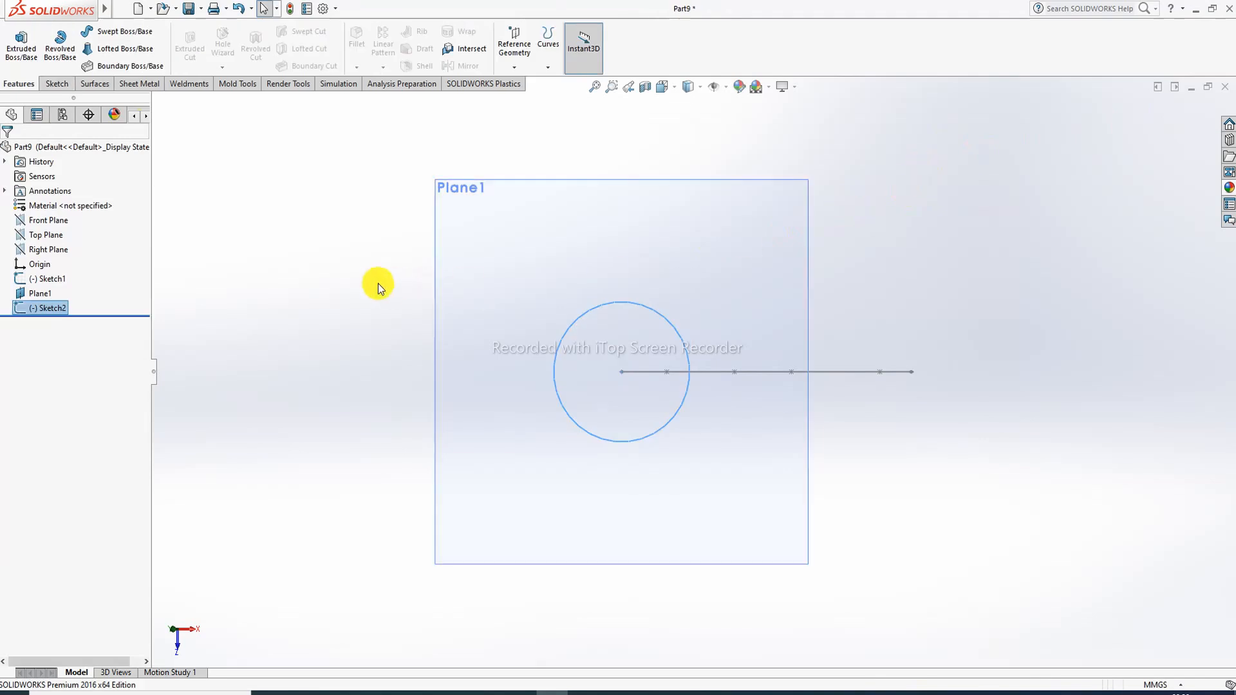
Step: Try to create a swept boss using the 120 mm circle as profile and the spline as path
{"action": "mouse_move", "coordinate": [381, 275]}
{"action": "middle_mouse_down"}
{"action": "mouse_move", "coordinate": [508, 229]}
{"action": "mouse_move", "coordinate": [488, 245]}
{"action": "mouse_move", "coordinate": [469, 199]}
{"action": "mouse_move", "coordinate": [456, 213]}
{"action": "middle_mouse_up"}
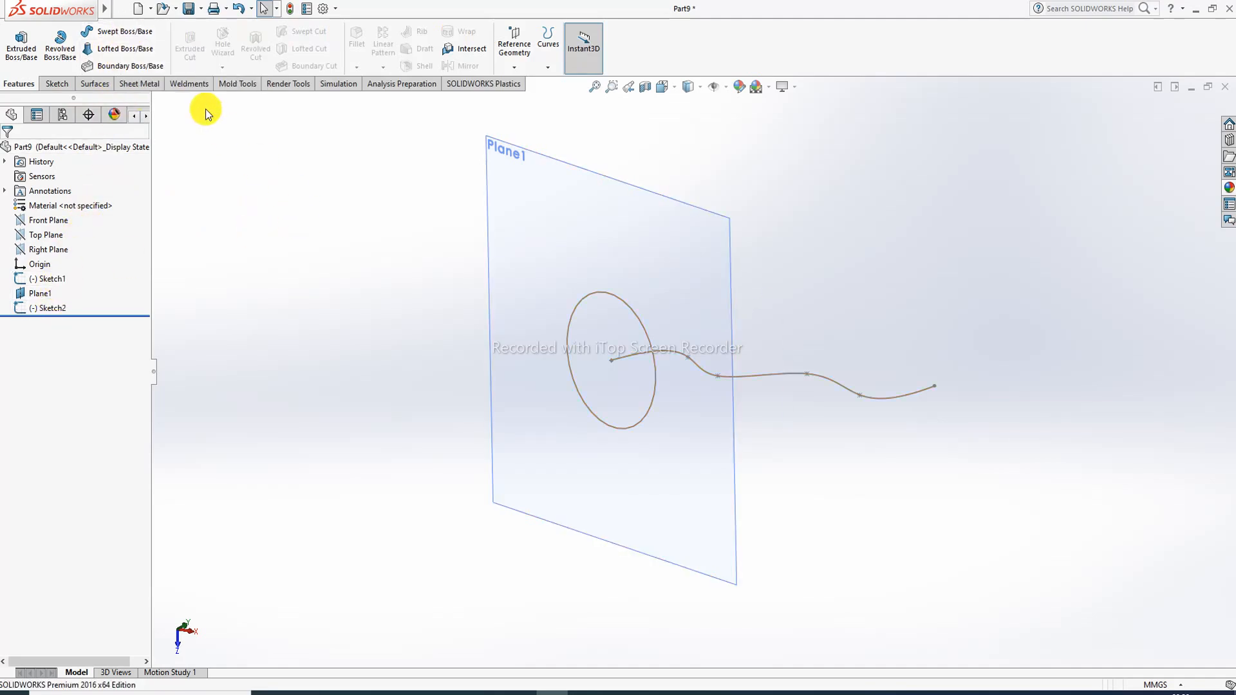
{"action": "left_click", "coordinate": [137, 33]}
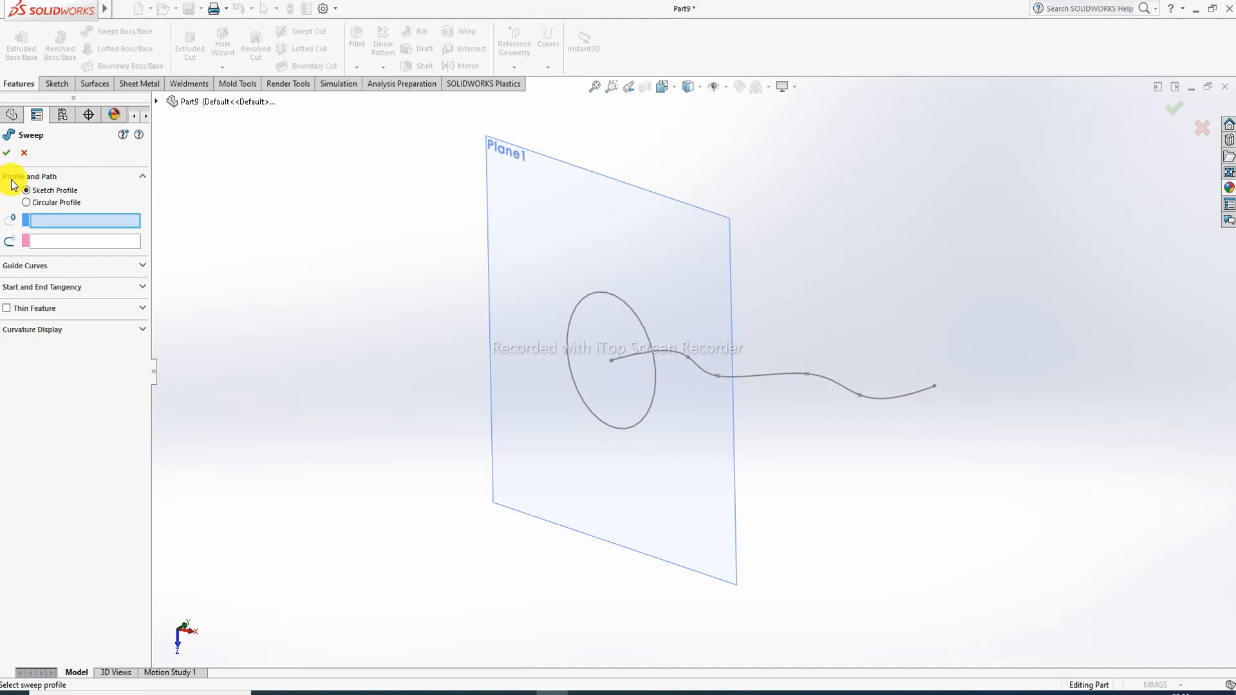
{"action": "left_click", "coordinate": [25, 153]}
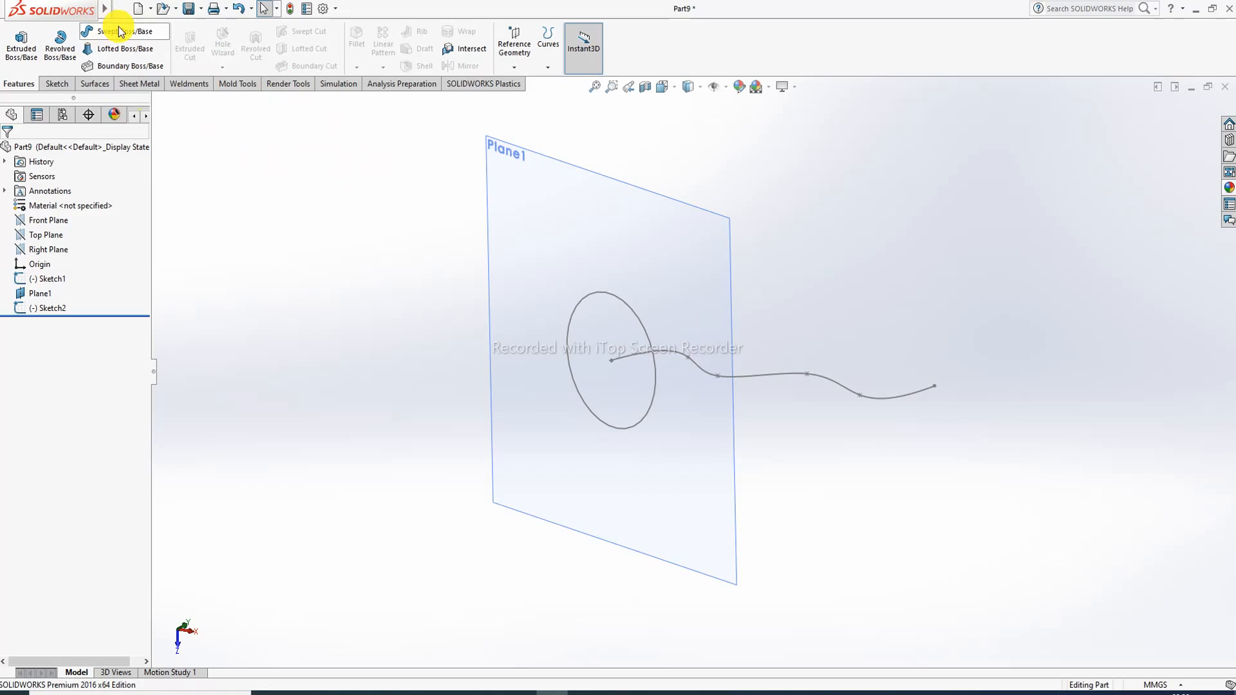
{"action": "left_click", "coordinate": [121, 35]}
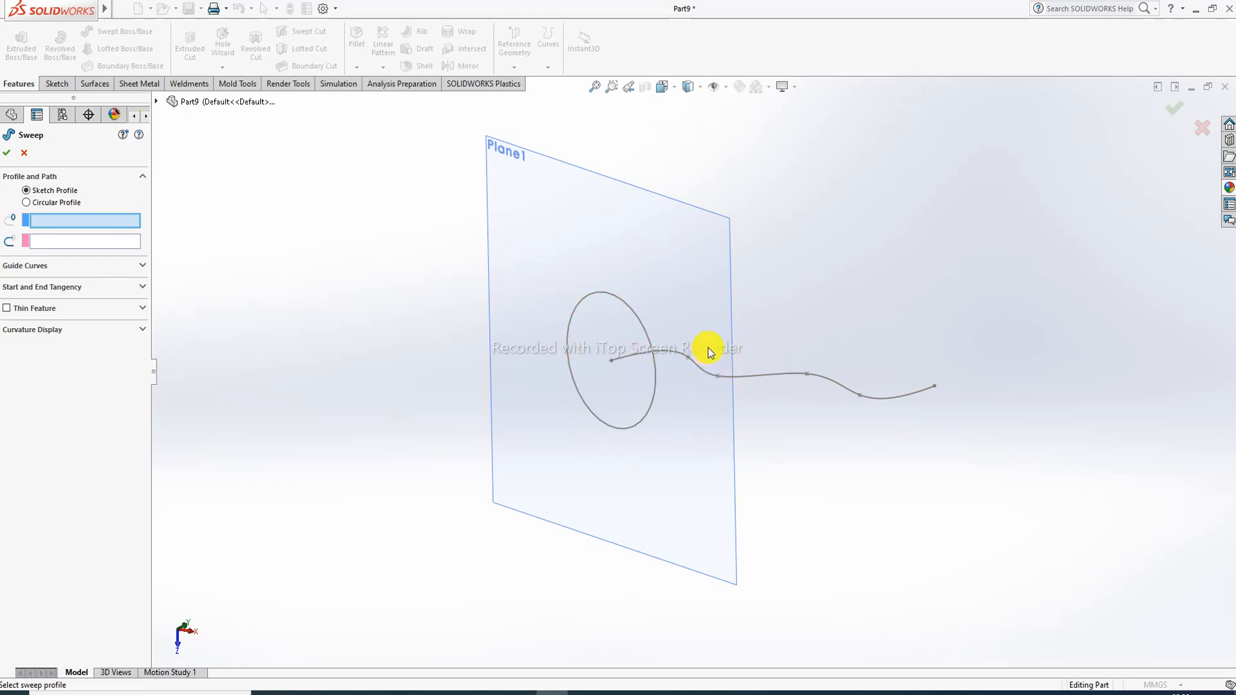
{"action": "middle_click_drag", "start_coordinate": [710, 351], "coordinate": [750, 386]}
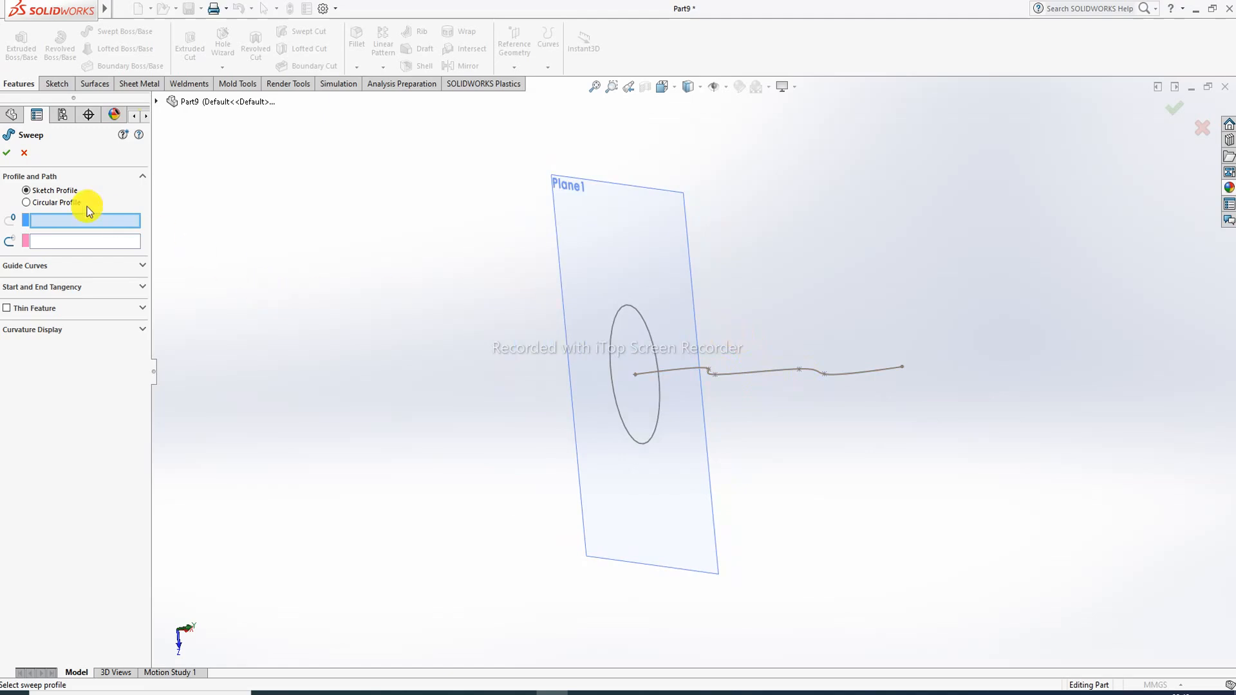
{"action": "left_click", "coordinate": [610, 331]}
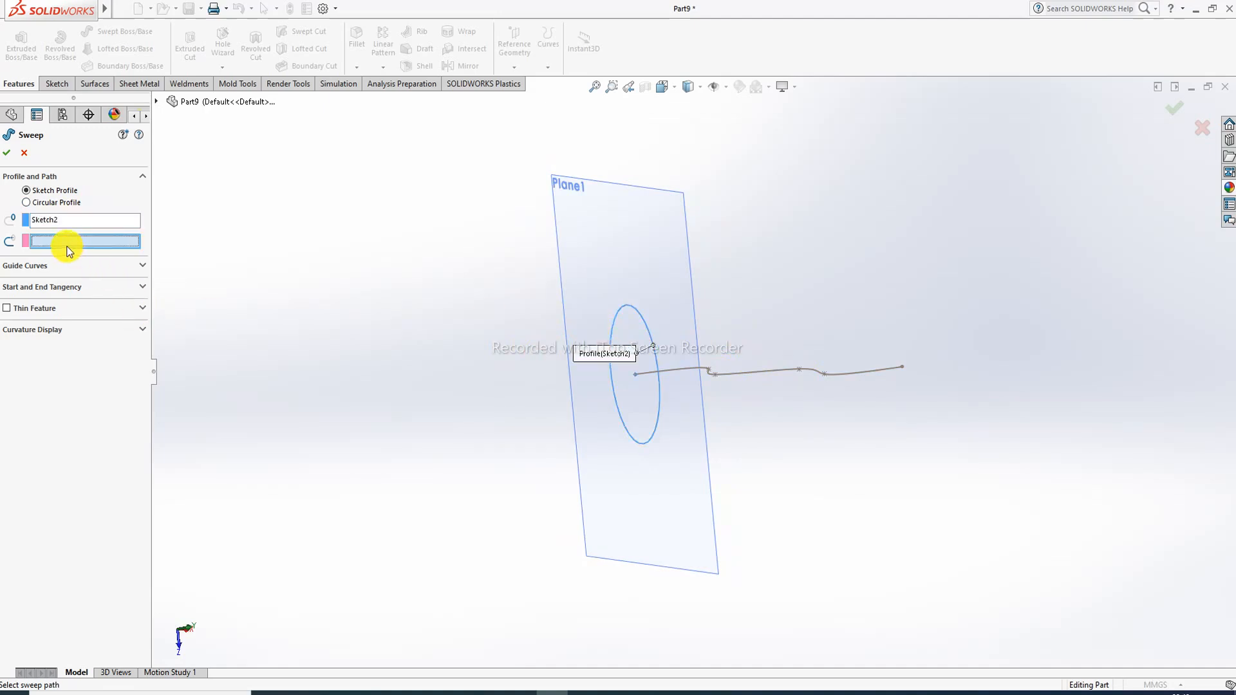
{"action": "left_click", "coordinate": [697, 373]}
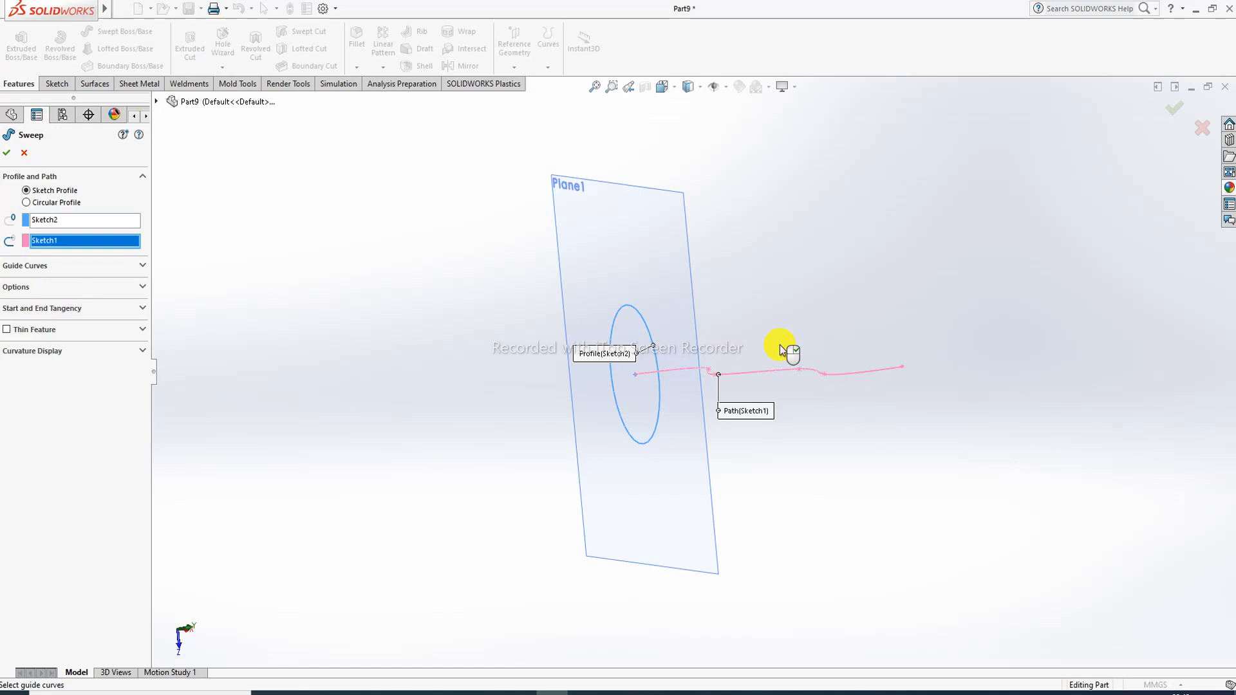
{"action": "middle_click_drag", "start_coordinate": [861, 377], "coordinate": [764, 450]}
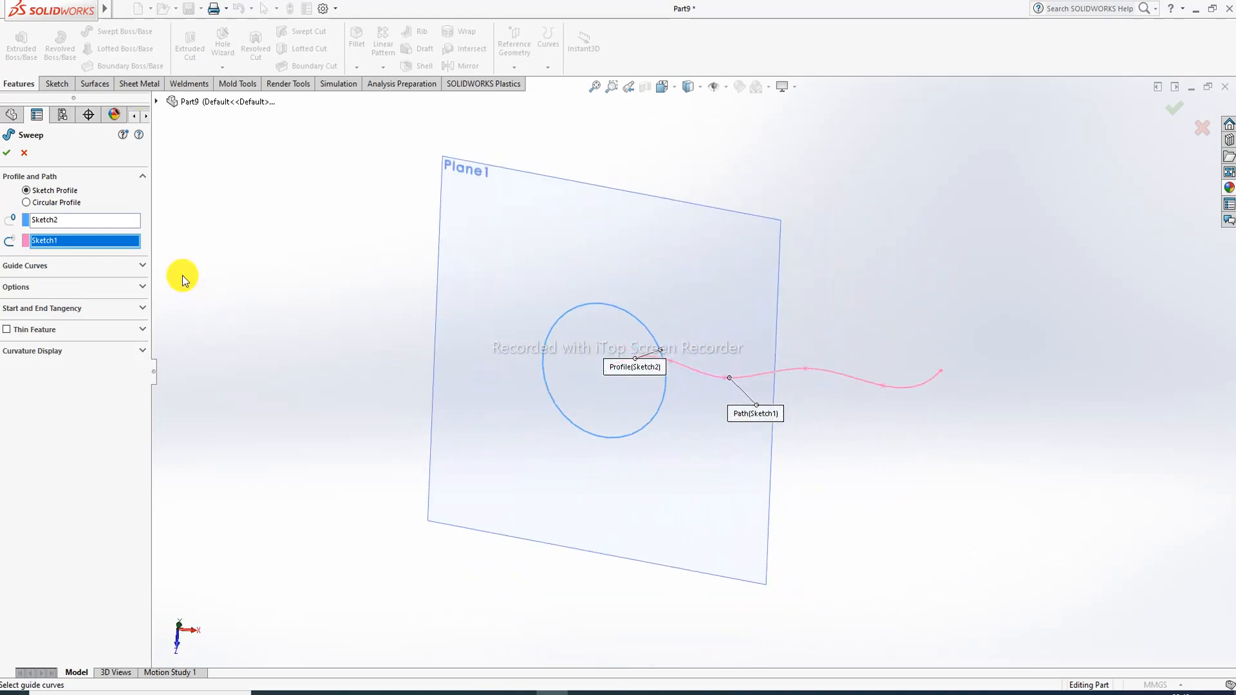
{"action": "left_click", "coordinate": [19, 155]}
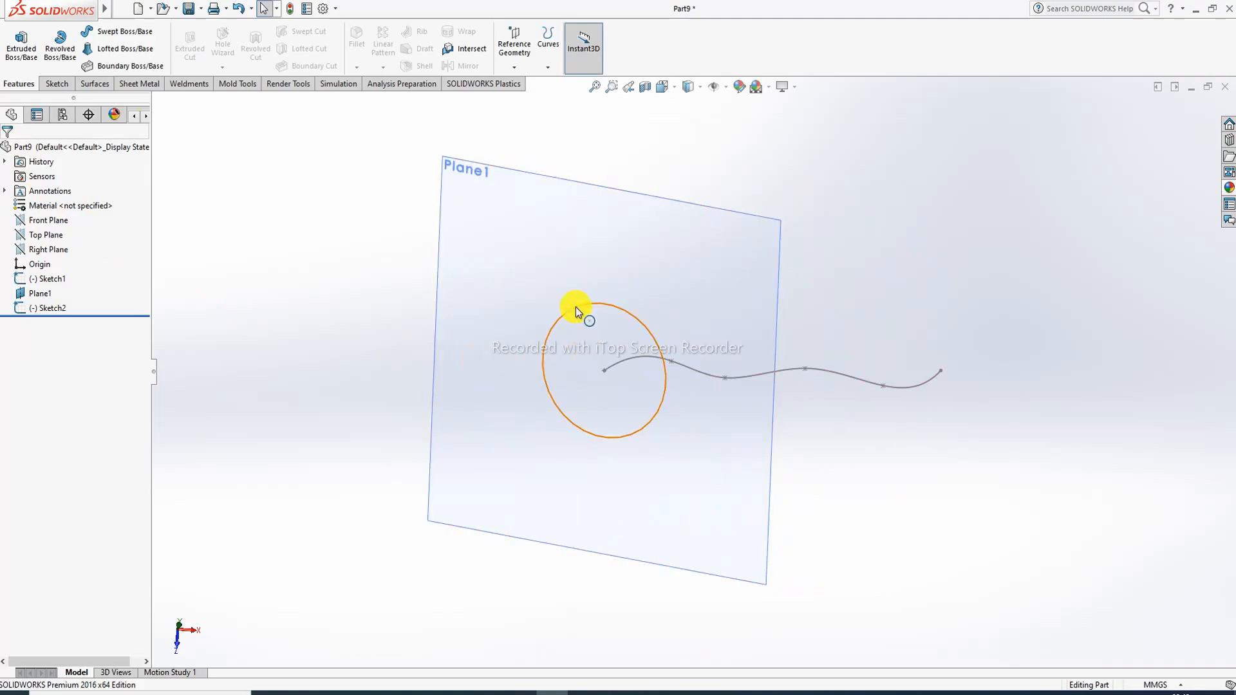
Step: Reopen the circular profile sketch for editing and set the circle's diameter to 50 mm
{"action": "left_click", "coordinate": [55, 308]}
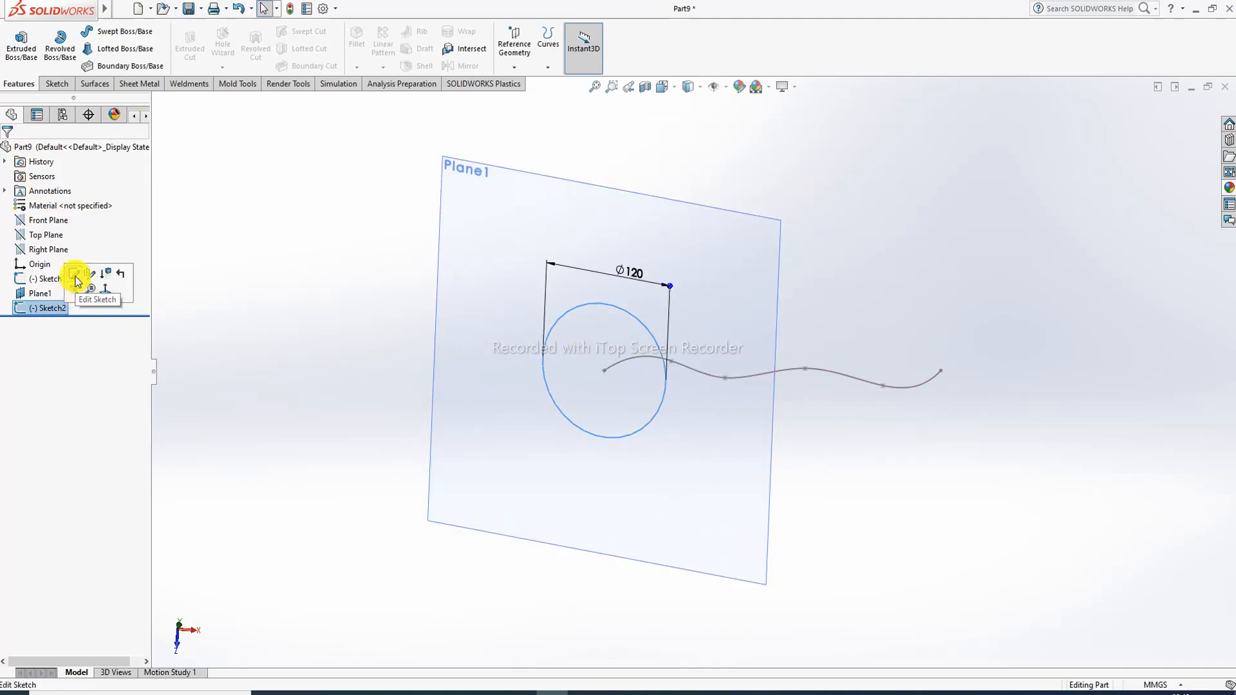
{"action": "left_click", "coordinate": [86, 271]}
{"action": "double_click", "coordinate": [630, 272]}
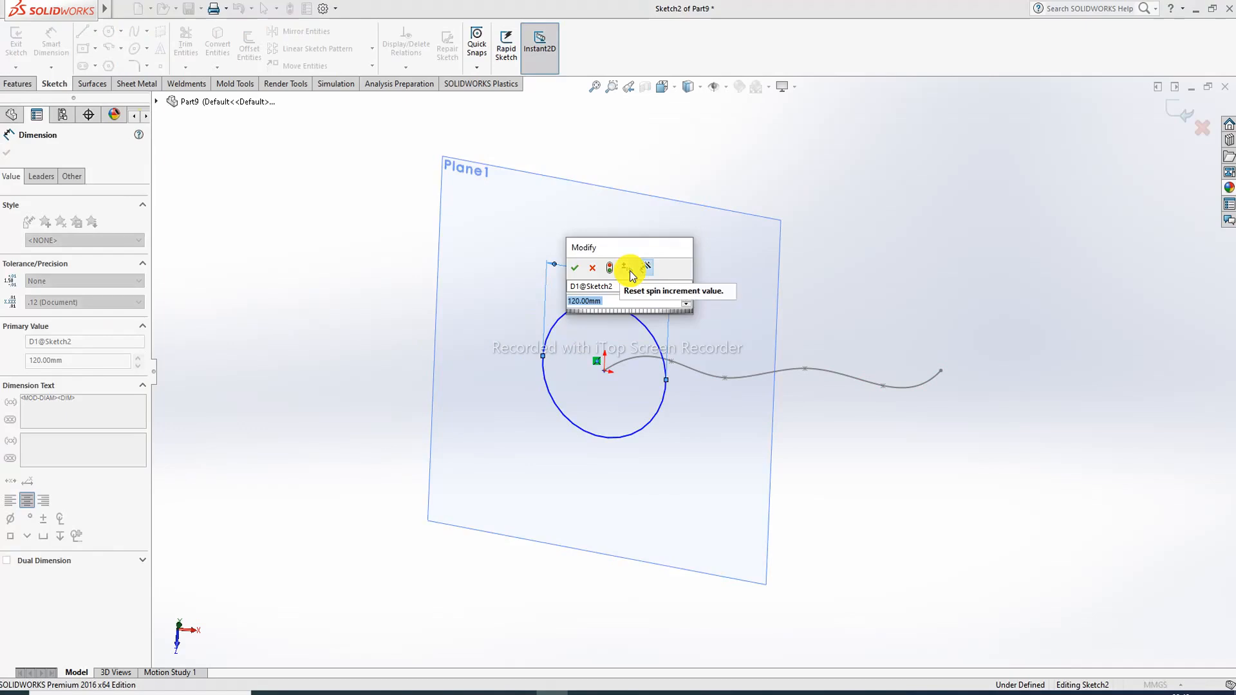
{"action": "type", "text": "5"}
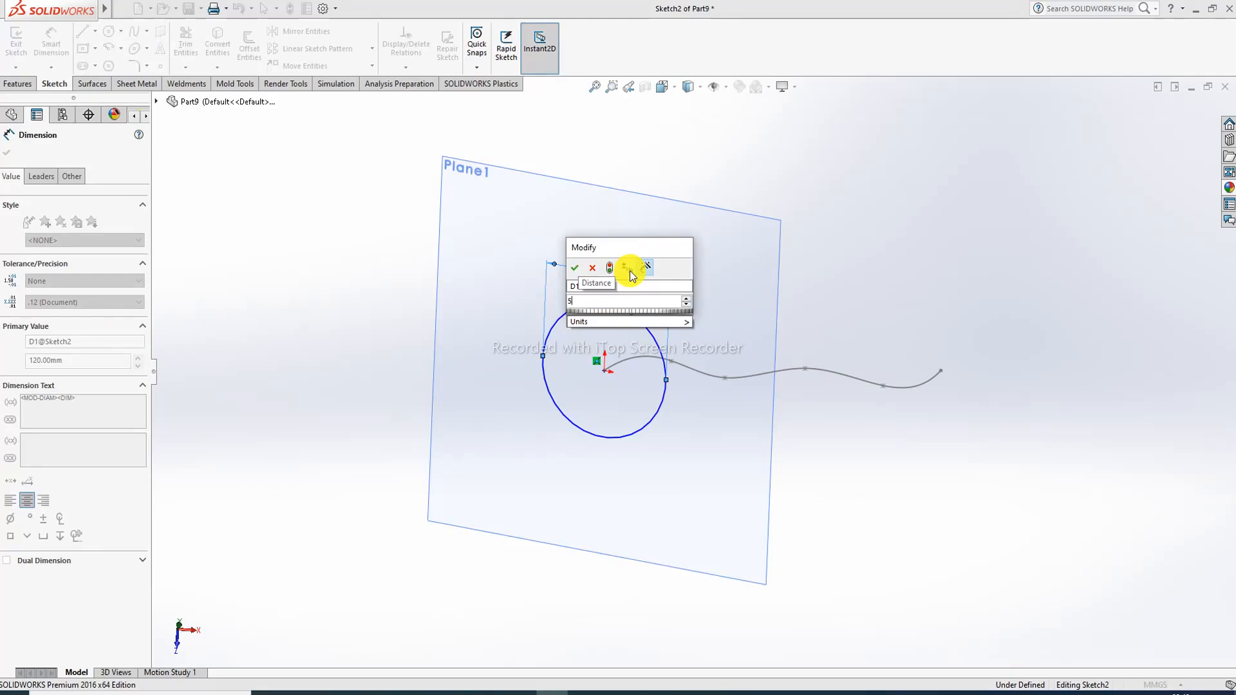
{"action": "type", "text": "0"}
{"action": "key", "text": "Return"}
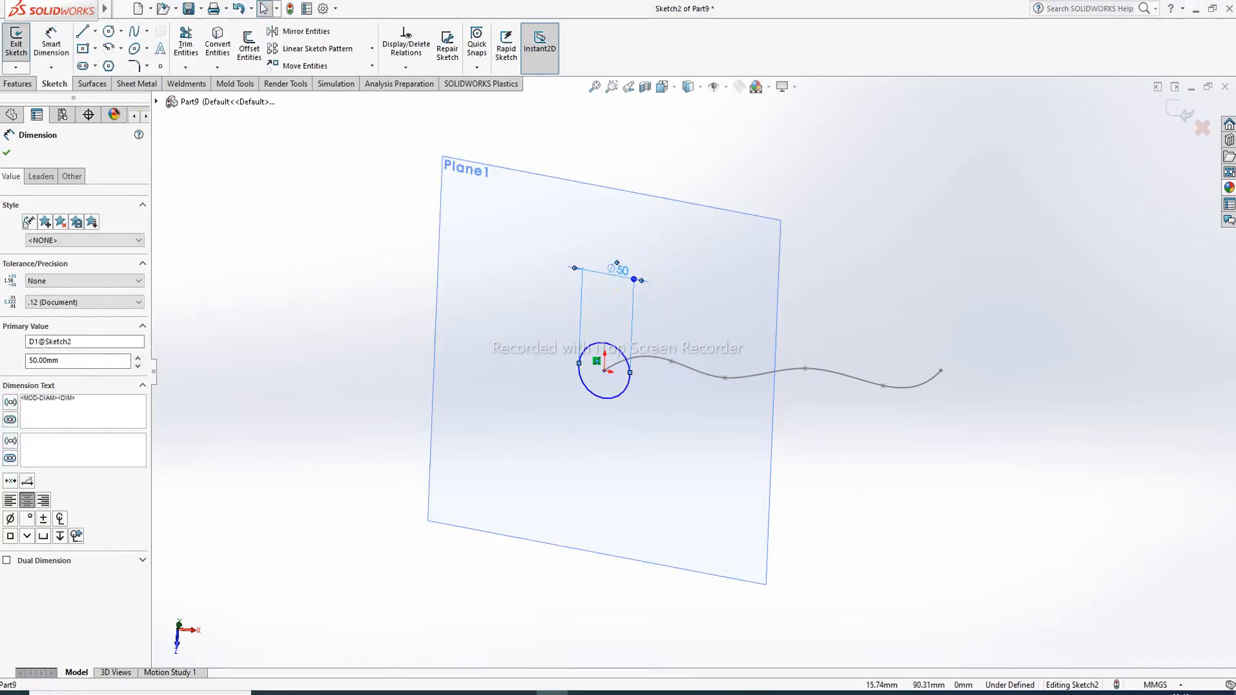
Step: Set the profile circle's diameter to 60 mm and close the sketch
{"action": "double_click", "coordinate": [625, 275]}
{"action": "type", "text": "80"}
{"action": "key", "text": "Return"}
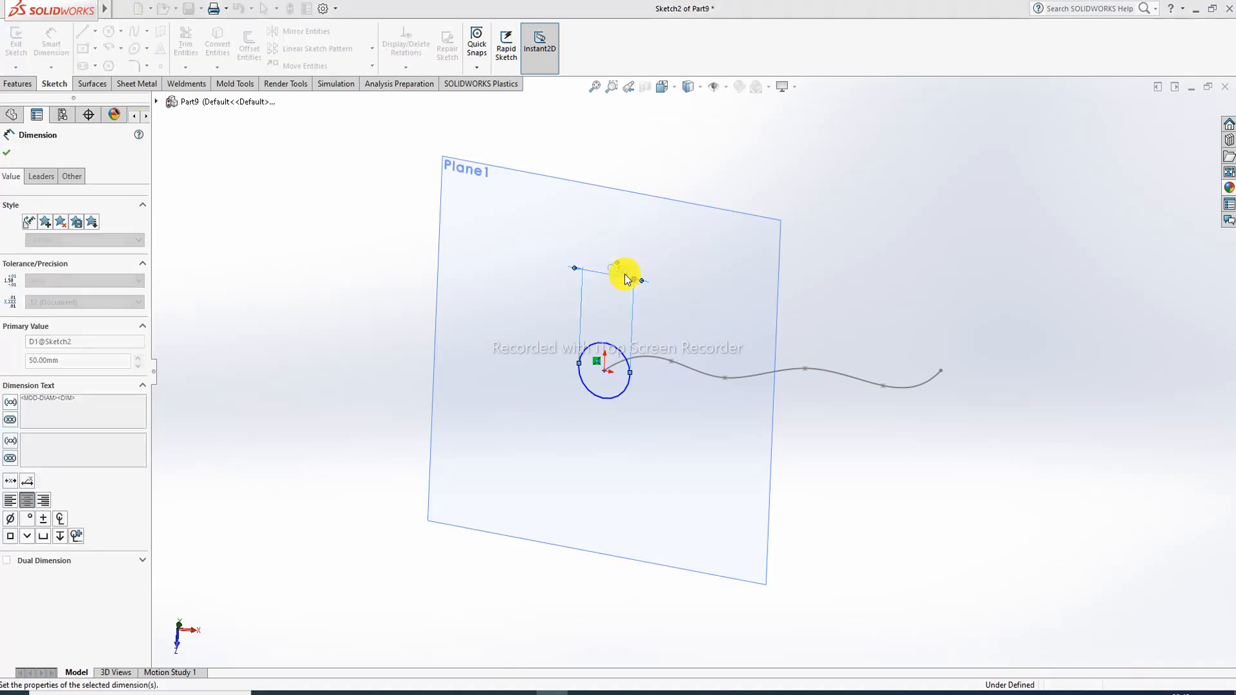
{"action": "left_click", "coordinate": [703, 309]}
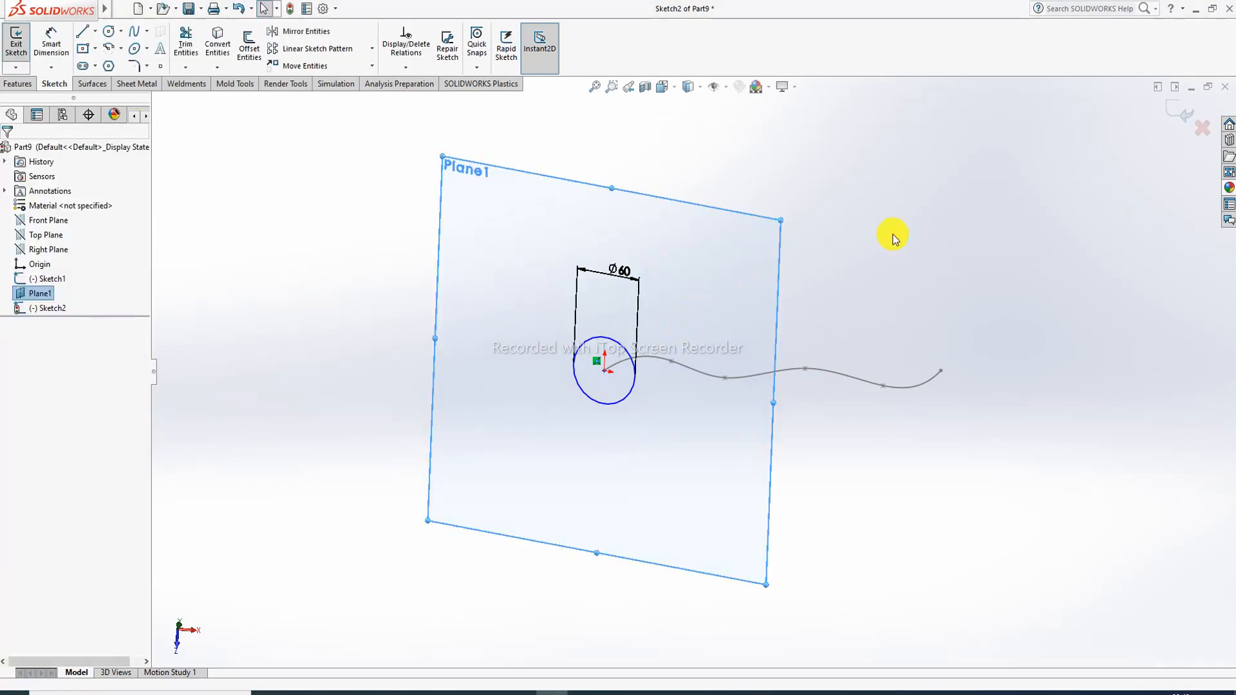
{"action": "left_click", "coordinate": [1188, 114]}
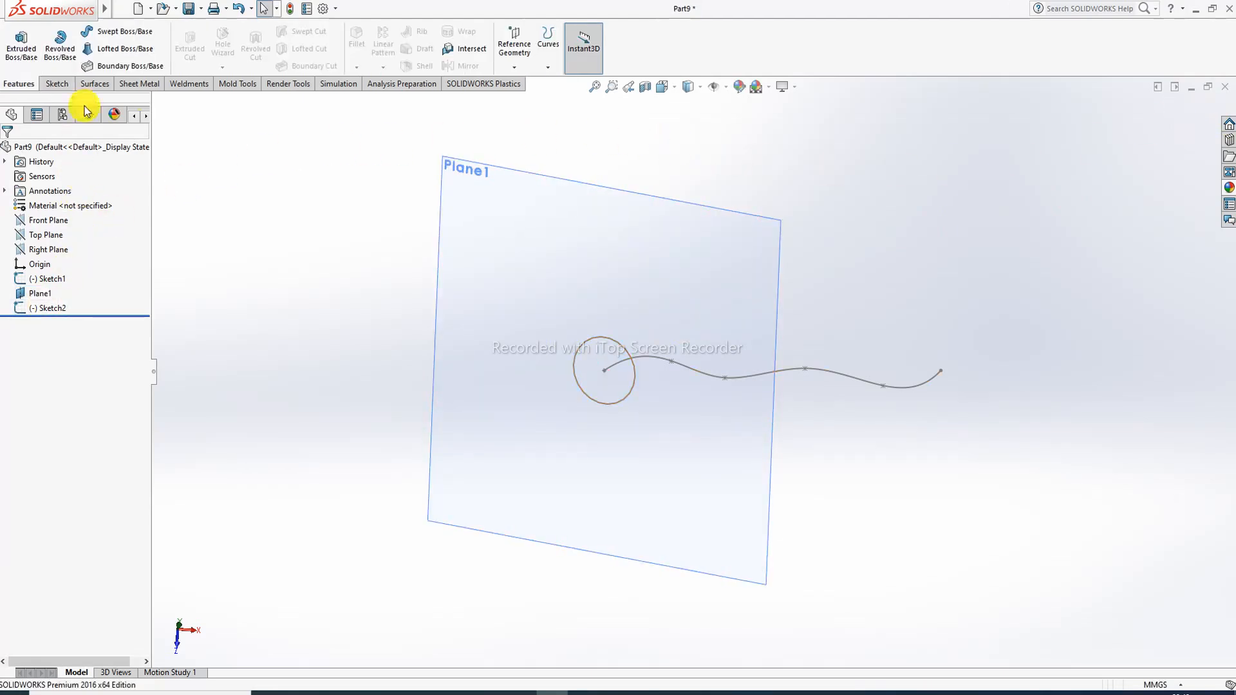
Step: Create a swept boss with the 60 mm circle as profile and the spline sketch as path
{"action": "left_click", "coordinate": [124, 32]}
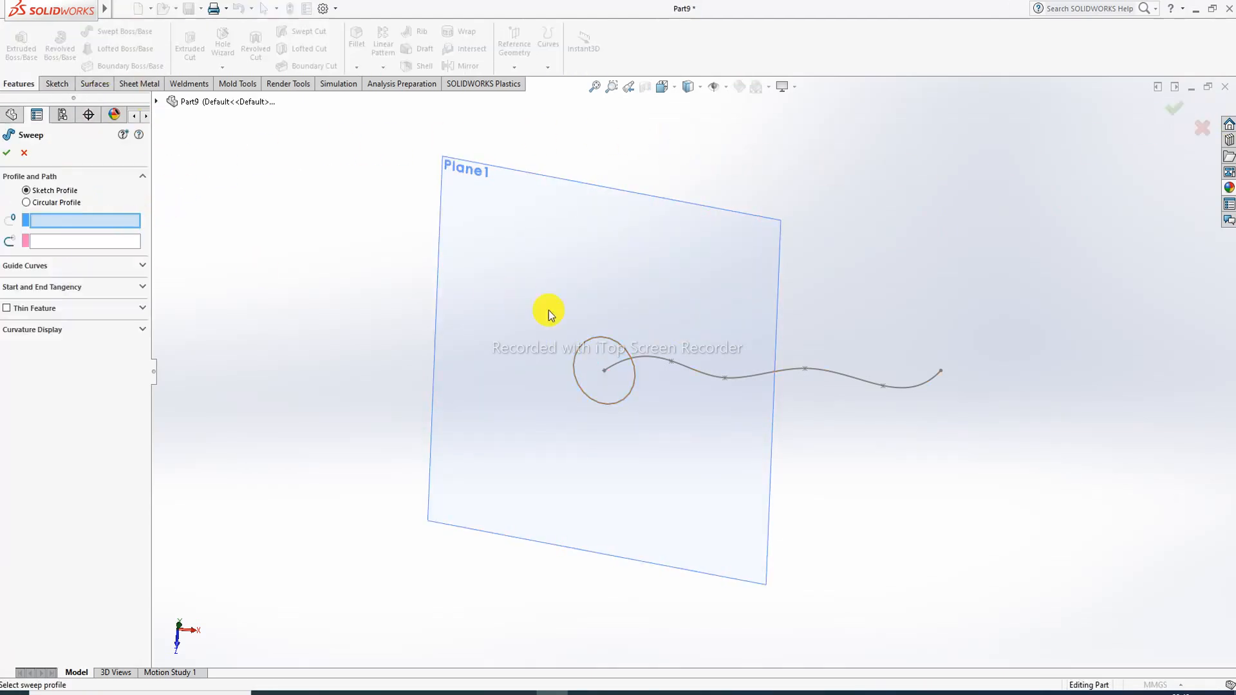
{"action": "left_click", "coordinate": [585, 345]}
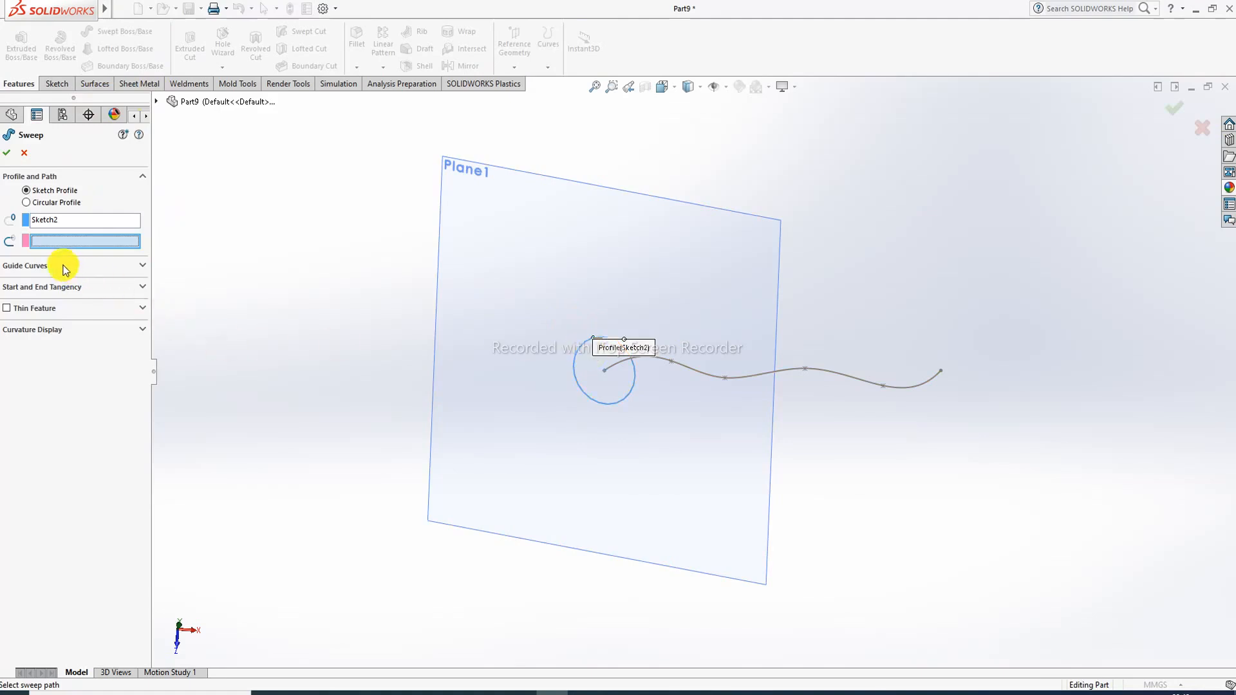
{"action": "left_click", "coordinate": [702, 375]}
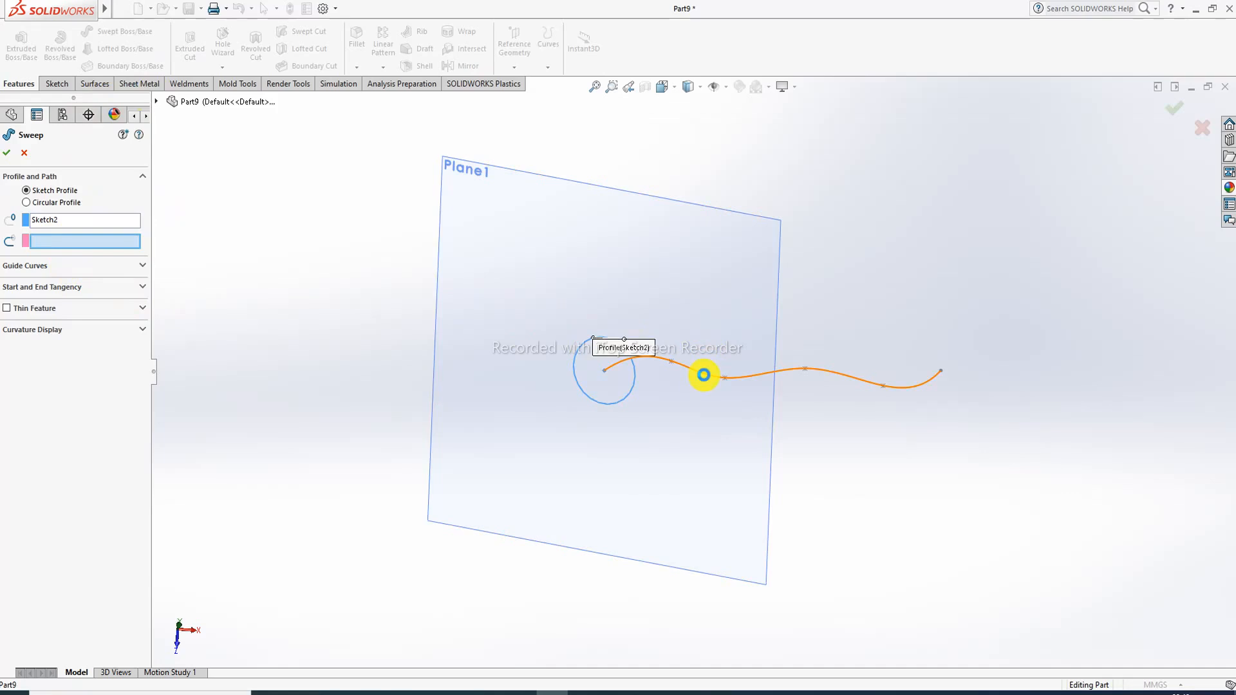
{"action": "scroll", "coordinate": [781, 329], "scroll_direction": "down", "scroll_amount": 3}
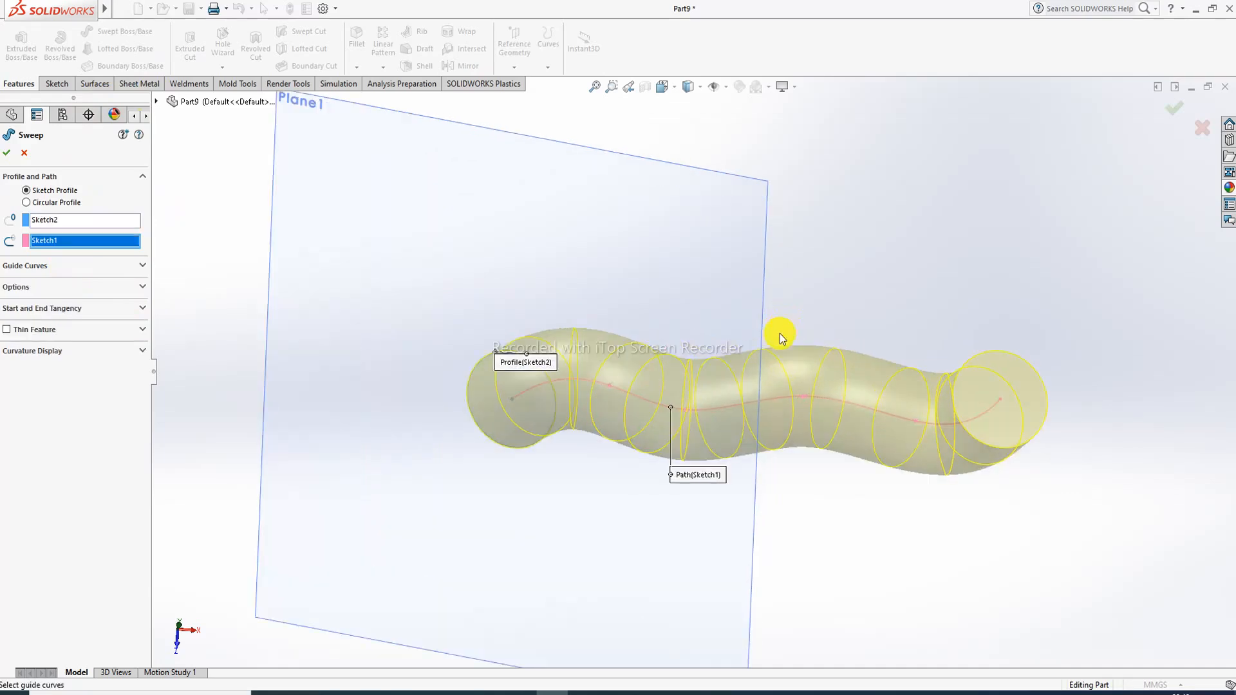
{"action": "mouse_move", "coordinate": [750, 410]}
{"action": "middle_mouse_down"}
{"action": "mouse_move", "coordinate": [767, 450]}
{"action": "mouse_move", "coordinate": [828, 419]}
{"action": "mouse_move", "coordinate": [820, 455]}
{"action": "mouse_move", "coordinate": [770, 406]}
{"action": "mouse_move", "coordinate": [742, 278]}
{"action": "mouse_move", "coordinate": [772, 413]}
{"action": "mouse_move", "coordinate": [794, 442]}
{"action": "mouse_move", "coordinate": [676, 386]}
{"action": "mouse_move", "coordinate": [679, 354]}
{"action": "middle_mouse_up"}
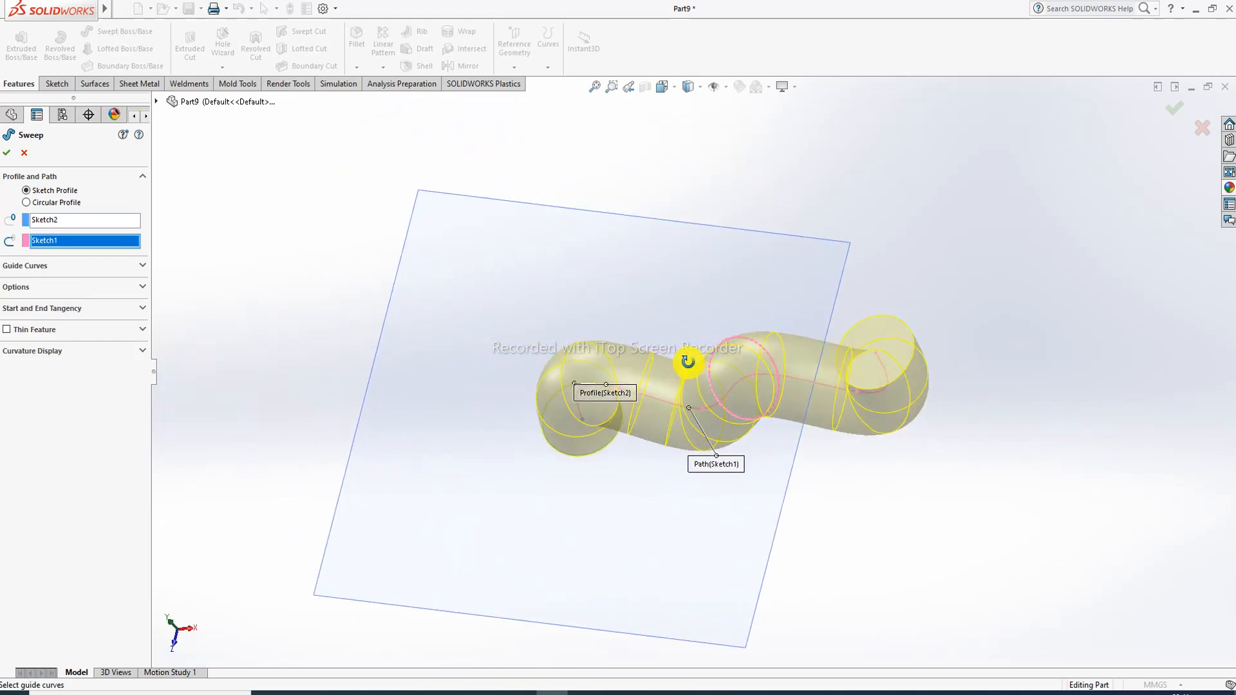
{"action": "left_click", "coordinate": [7, 152]}
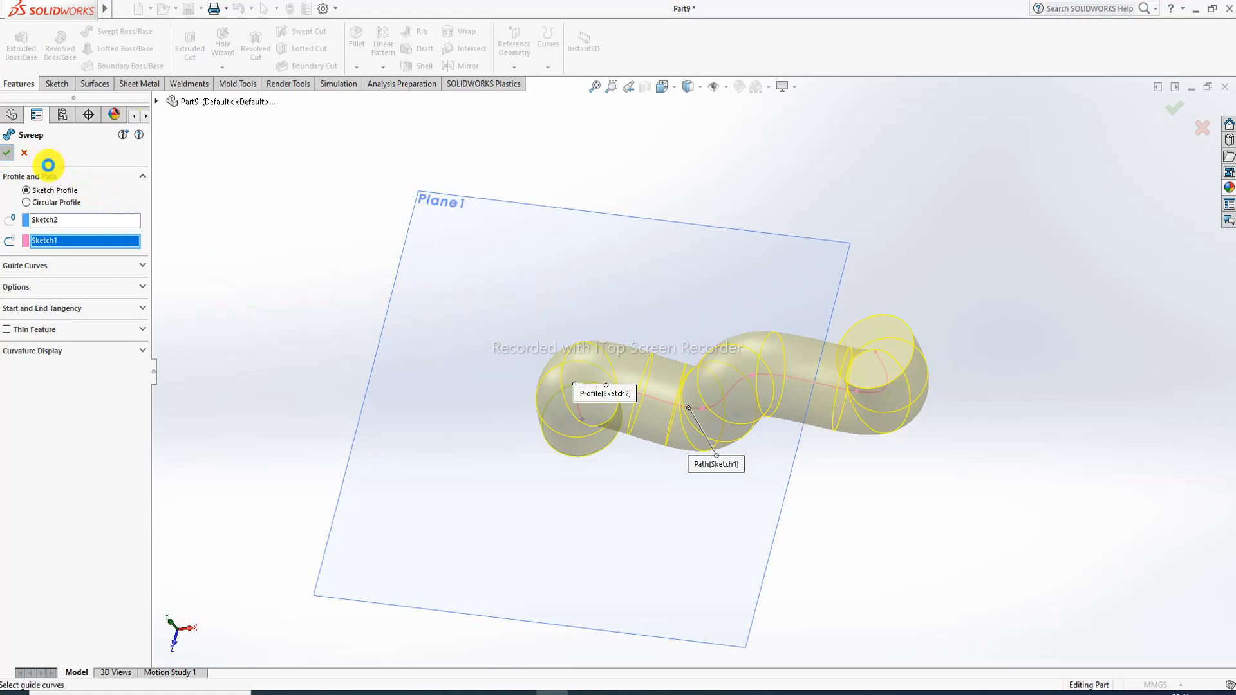
{"action": "scroll", "coordinate": [602, 380], "scroll_direction": "down", "scroll_amount": 2}
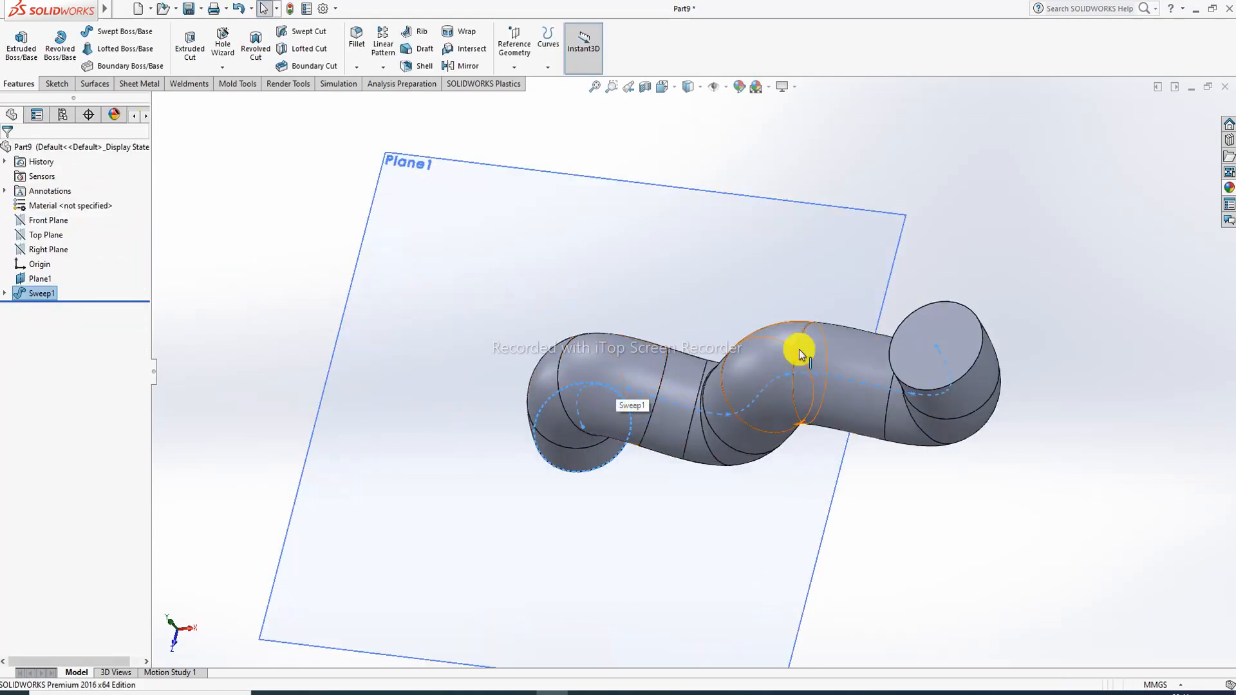
{"action": "left_click", "coordinate": [887, 216]}
{"action": "left_click", "coordinate": [940, 182]}
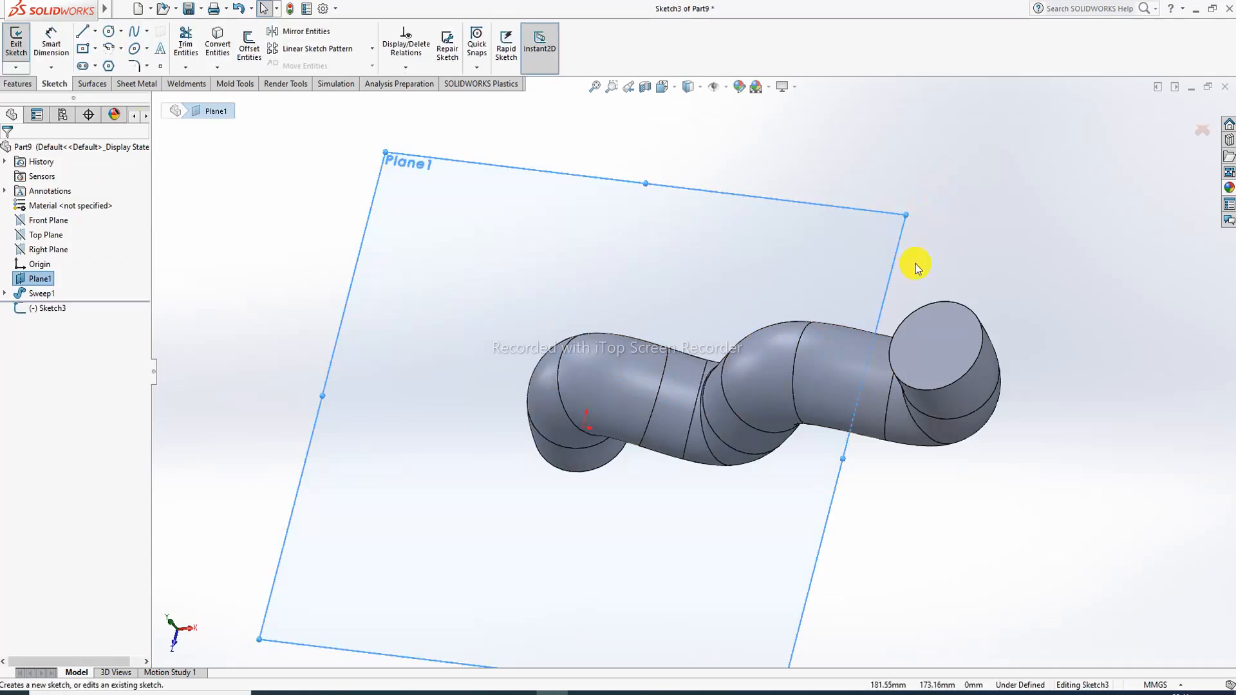
{"action": "left_click", "coordinate": [919, 229]}
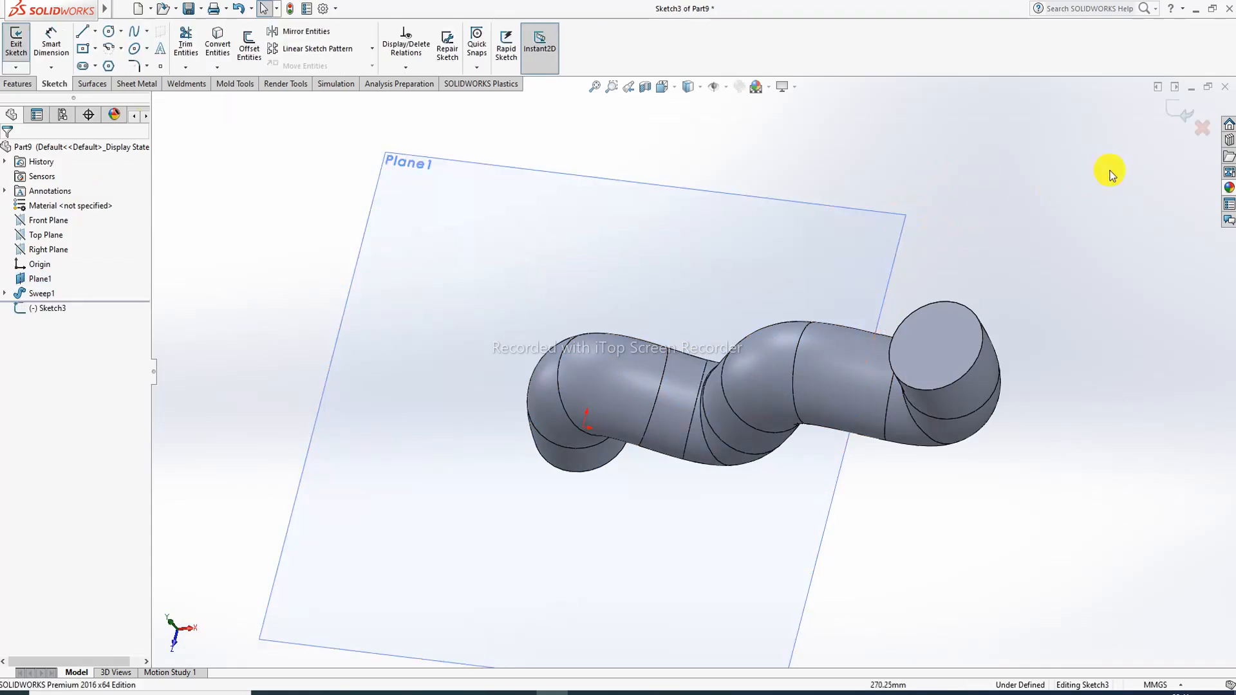
{"action": "left_click", "coordinate": [1176, 120]}
Step: Hide the reference plane Plane1 so only the swept body is displayed
{"action": "left_click", "coordinate": [838, 207]}
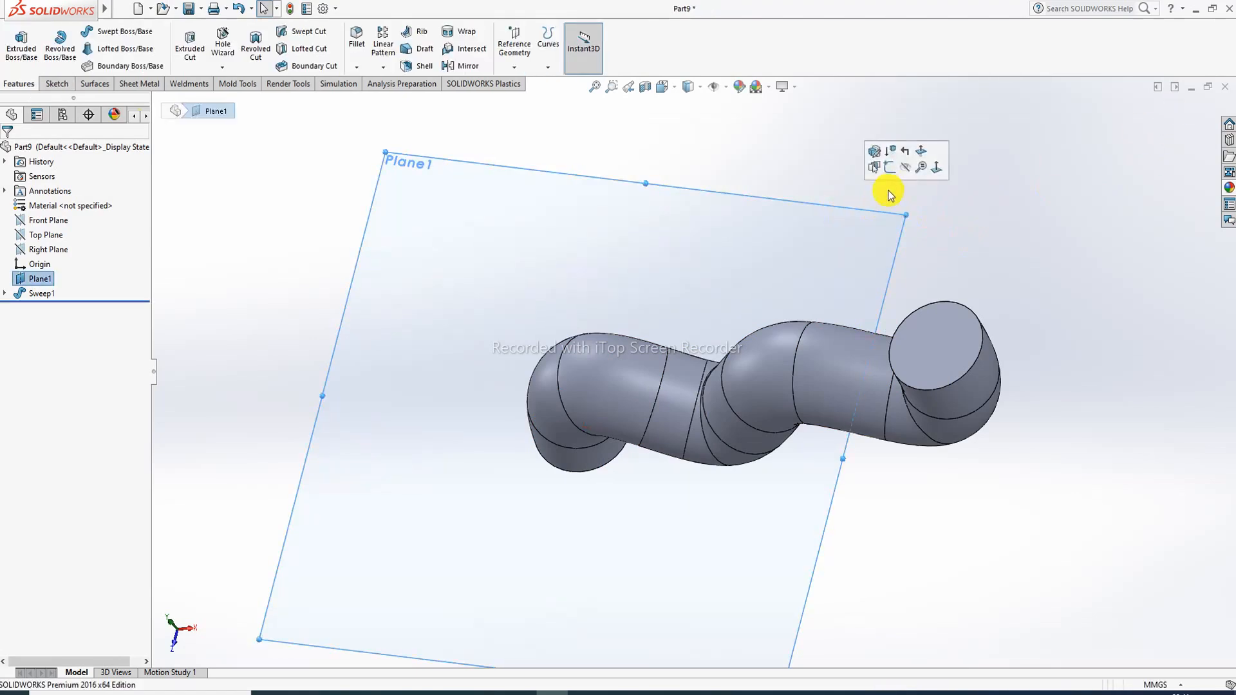
{"action": "left_click", "coordinate": [905, 169]}
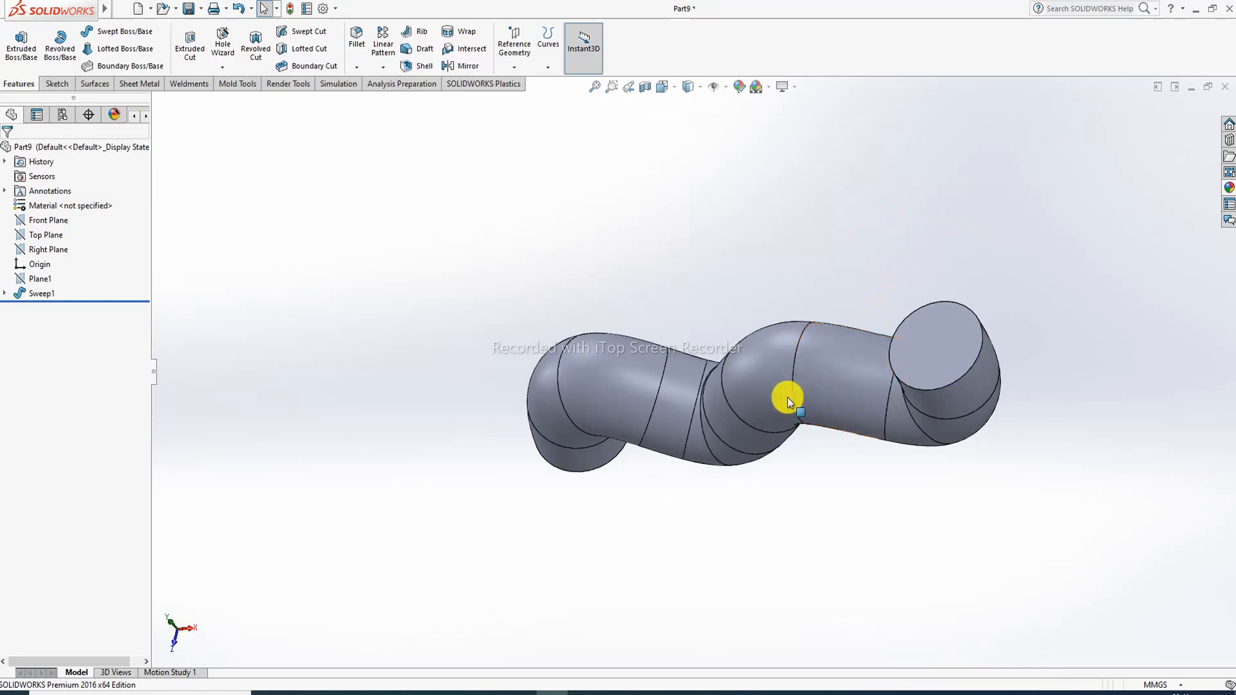
{"action": "middle_click_drag", "start_coordinate": [786, 400], "coordinate": [1130, 294]}
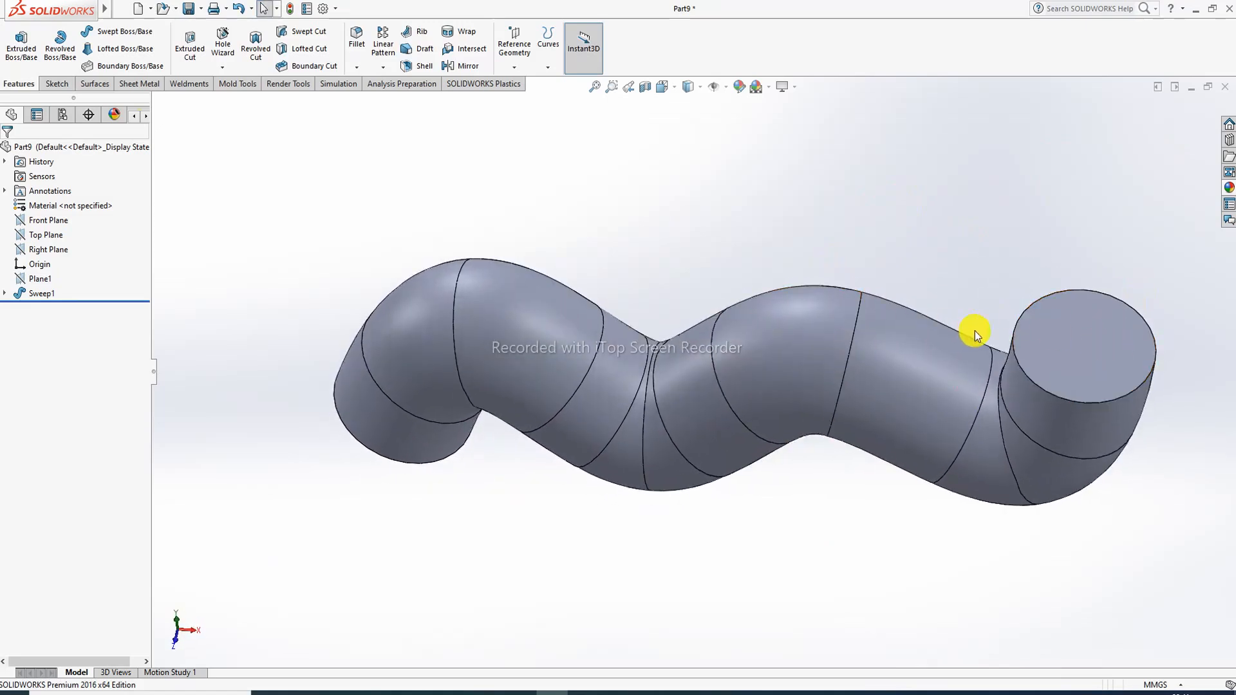
{"action": "scroll", "coordinate": [821, 367], "scroll_direction": "down", "scroll_amount": 1}
{"action": "scroll", "coordinate": [821, 366], "scroll_direction": "up", "scroll_amount": 2}
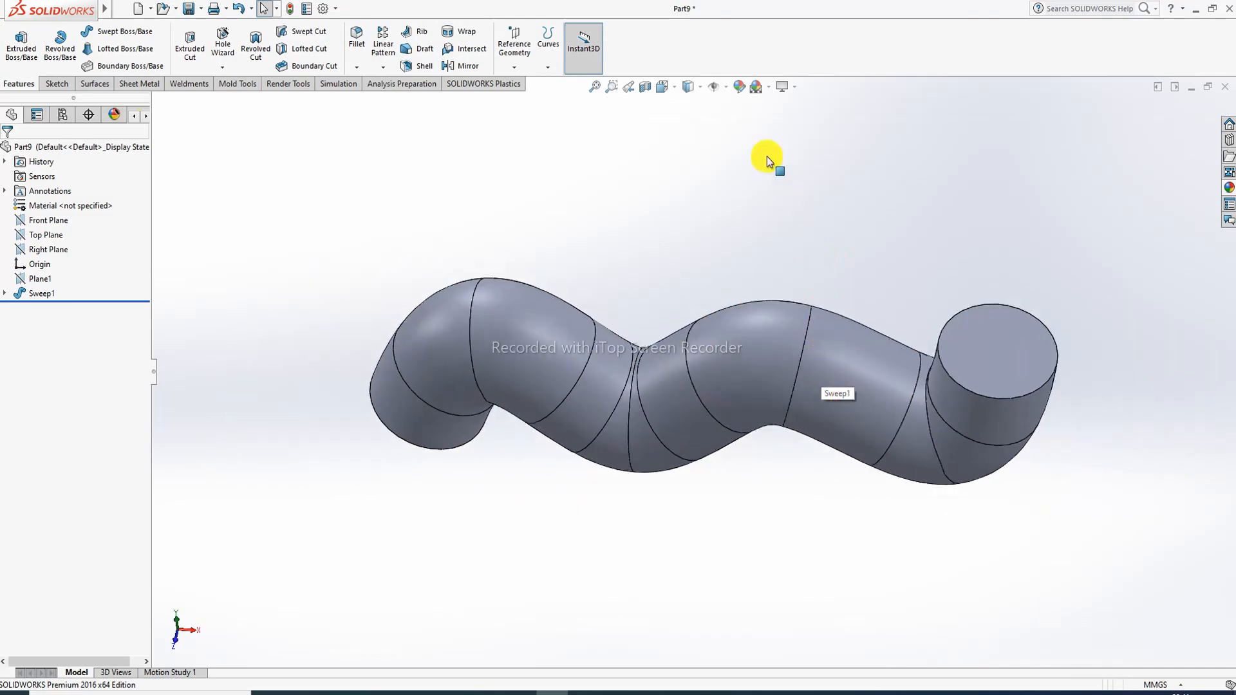
Step: Apply the Plain White scene as the background of the part
{"action": "left_click", "coordinate": [767, 89]}
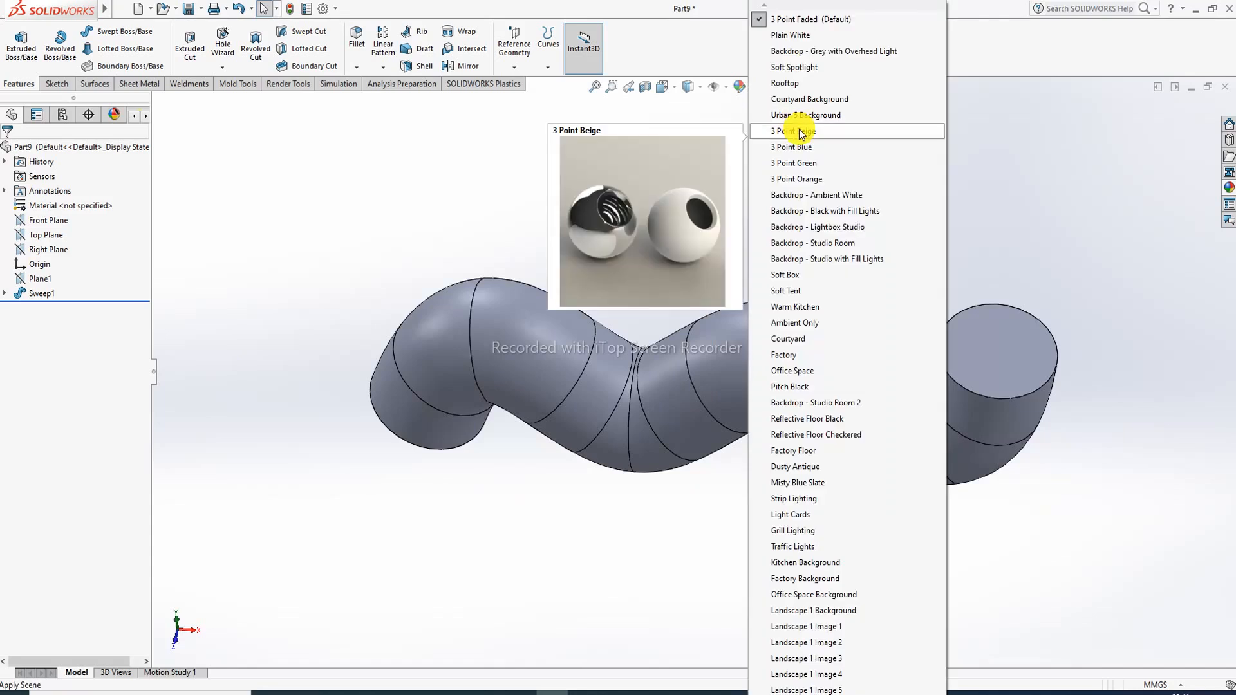
{"action": "left_click", "coordinate": [797, 35]}
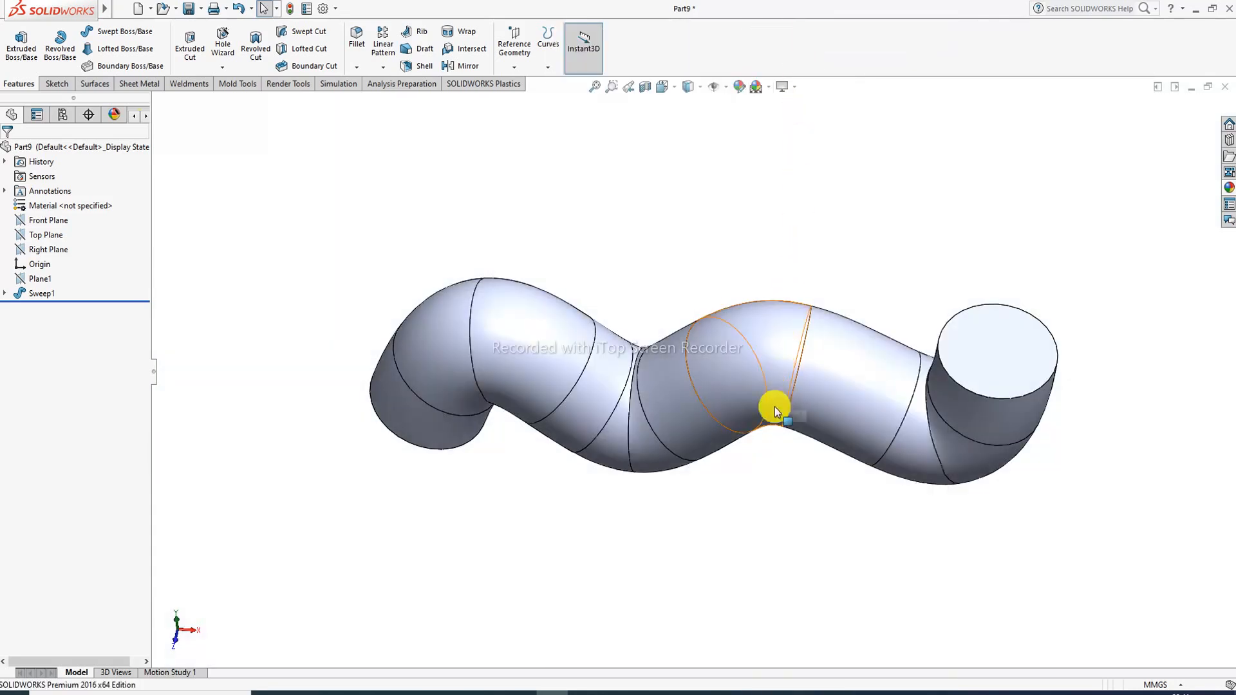
{"action": "middle_click_drag", "start_coordinate": [774, 407], "coordinate": [783, 292]}
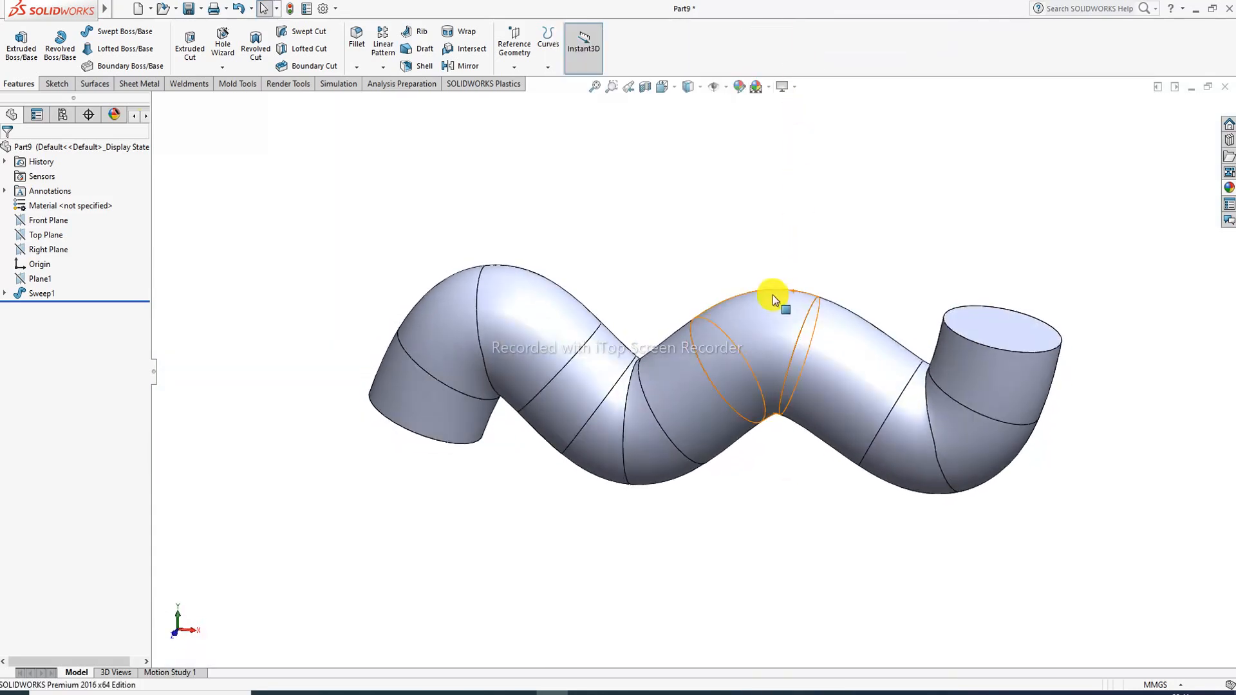
Step: Change the whole part's appearance colour to blue with RGB values 0, 51, 213 and accept it
{"action": "left_click", "coordinate": [741, 90]}
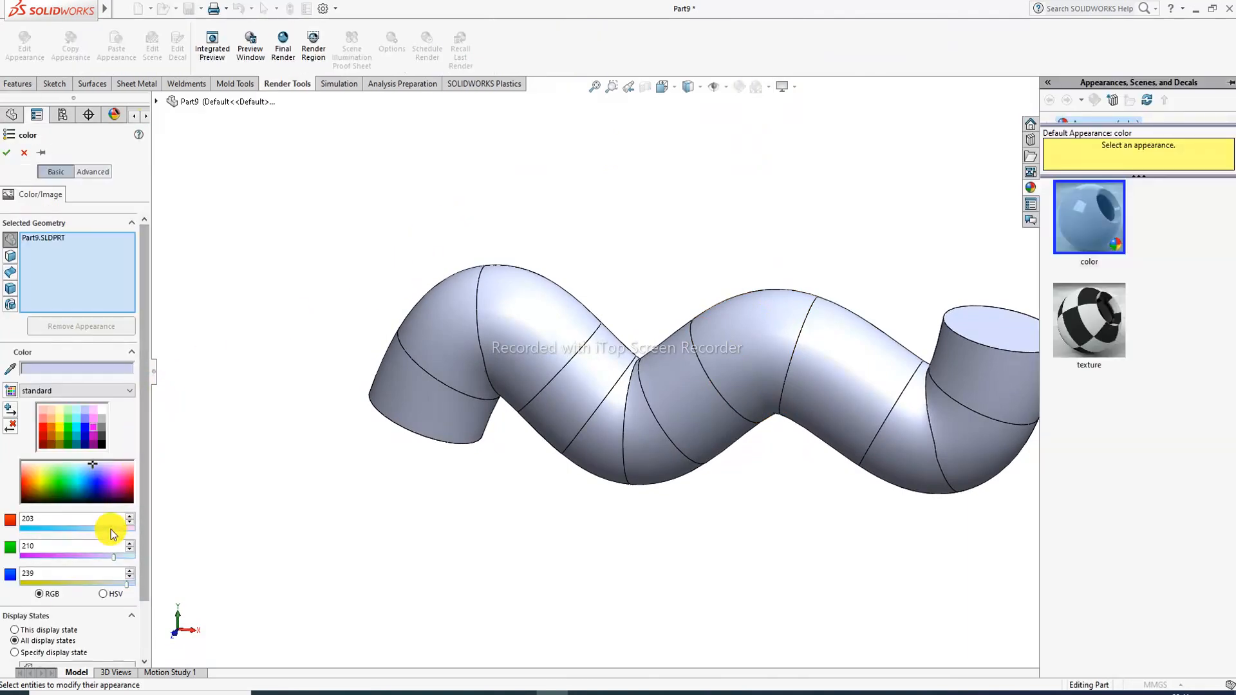
{"action": "left_click", "coordinate": [94, 488]}
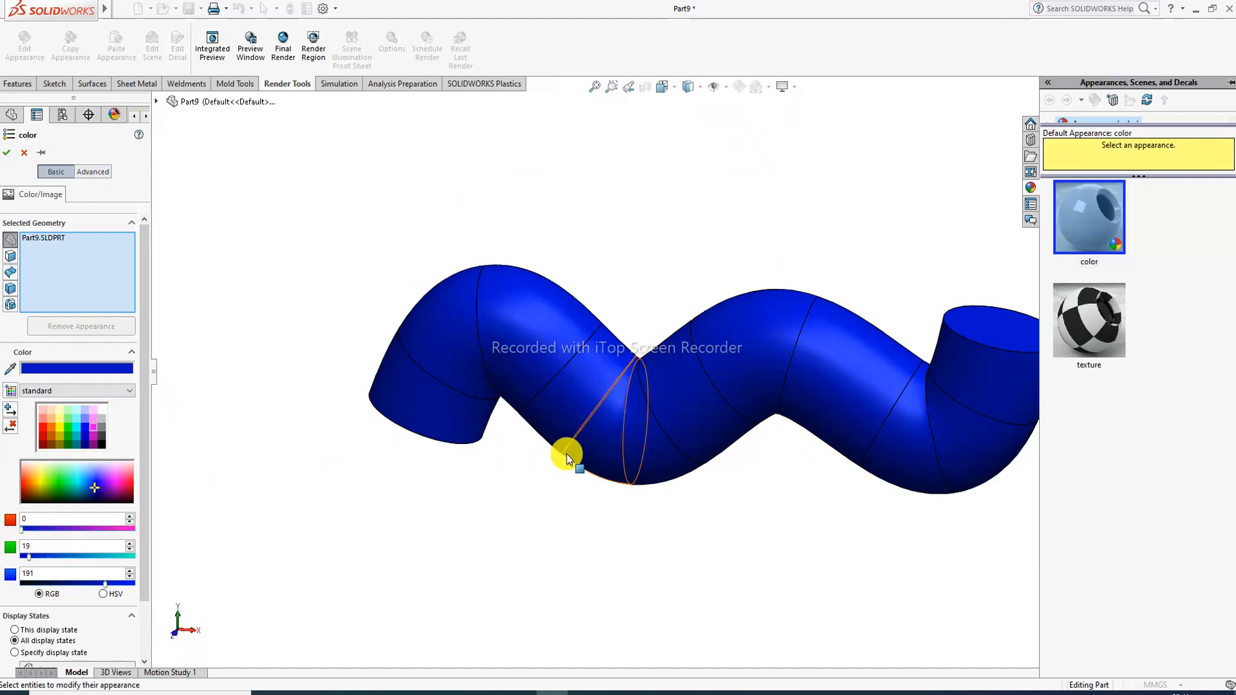
{"action": "middle_click_drag", "start_coordinate": [567, 458], "coordinate": [510, 485]}
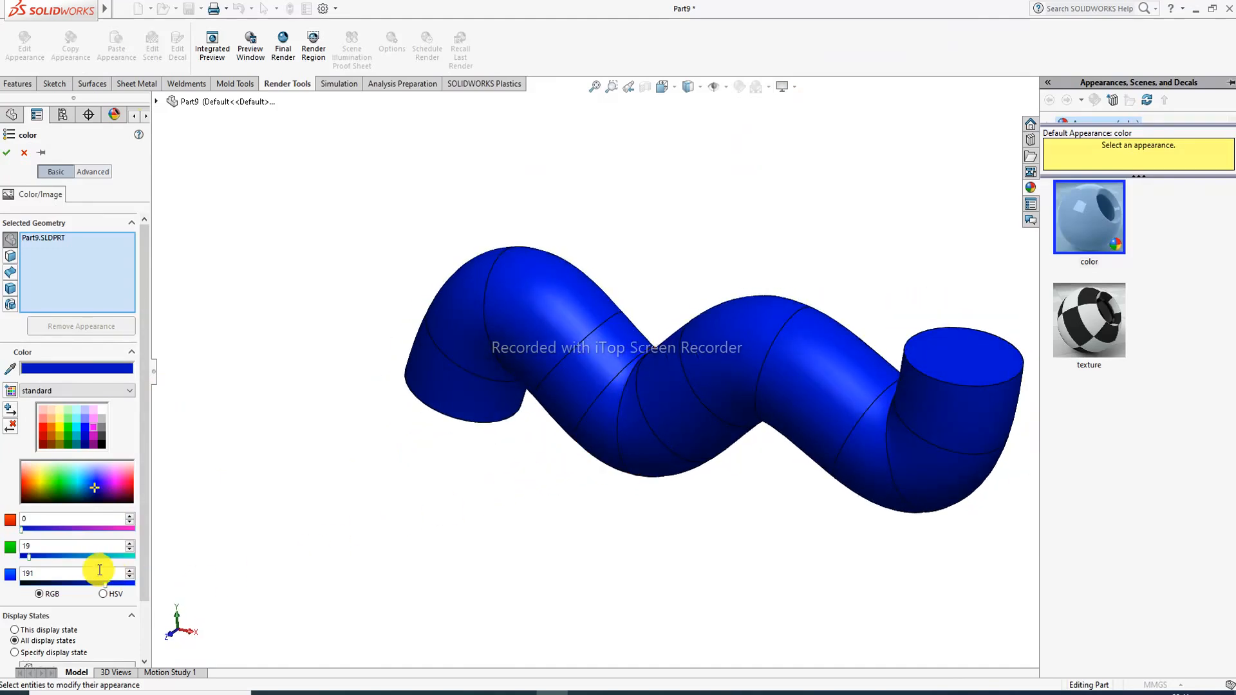
{"action": "left_click_drag", "start_coordinate": [93, 555], "coordinate": [116, 585]}
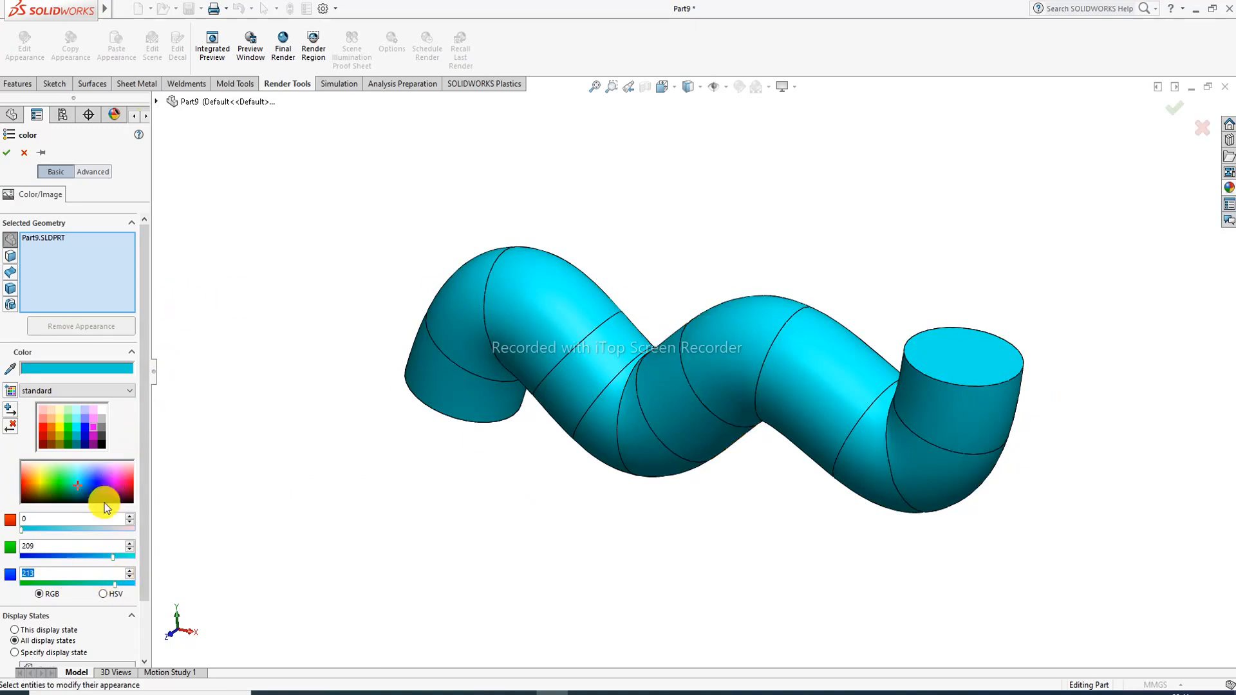
{"action": "mouse_move", "coordinate": [50, 558]}
{"action": "left_mouse_down"}
{"action": "mouse_move", "coordinate": [66, 561]}
{"action": "mouse_move", "coordinate": [45, 557]}
{"action": "left_mouse_up"}
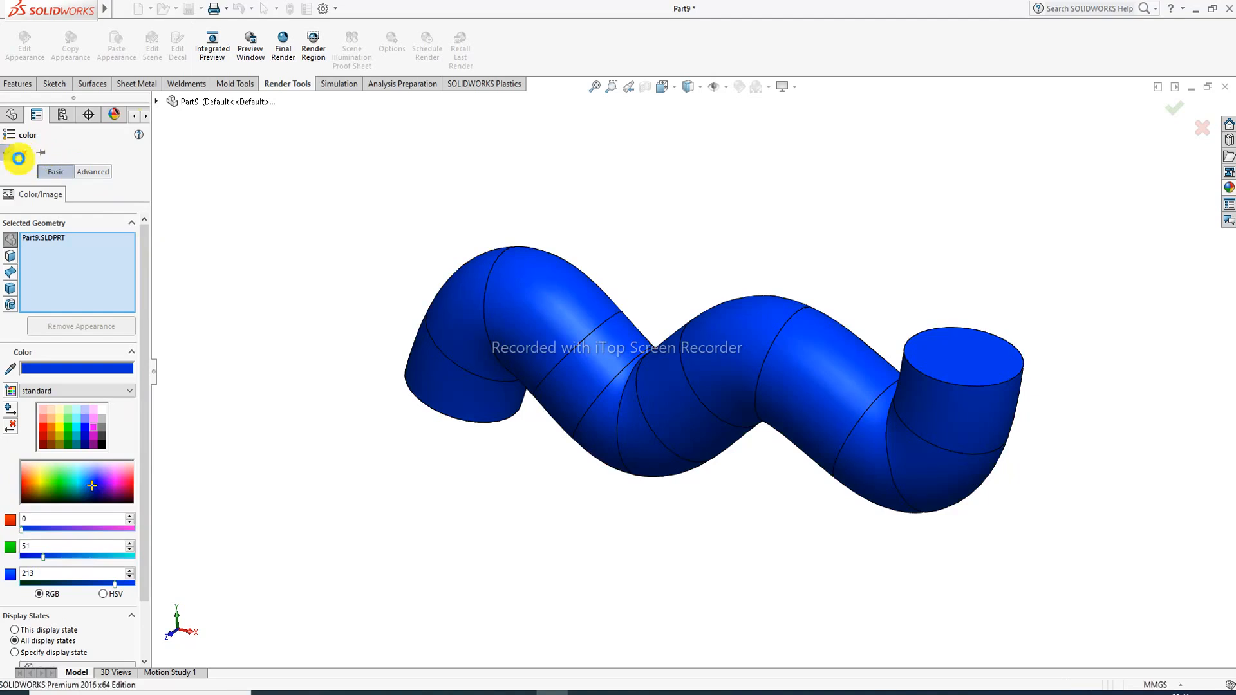
{"action": "left_click", "coordinate": [10, 157]}
Step: Enable the Cartoon display effect for the part and accept the rendering notice
{"action": "left_click", "coordinate": [796, 94]}
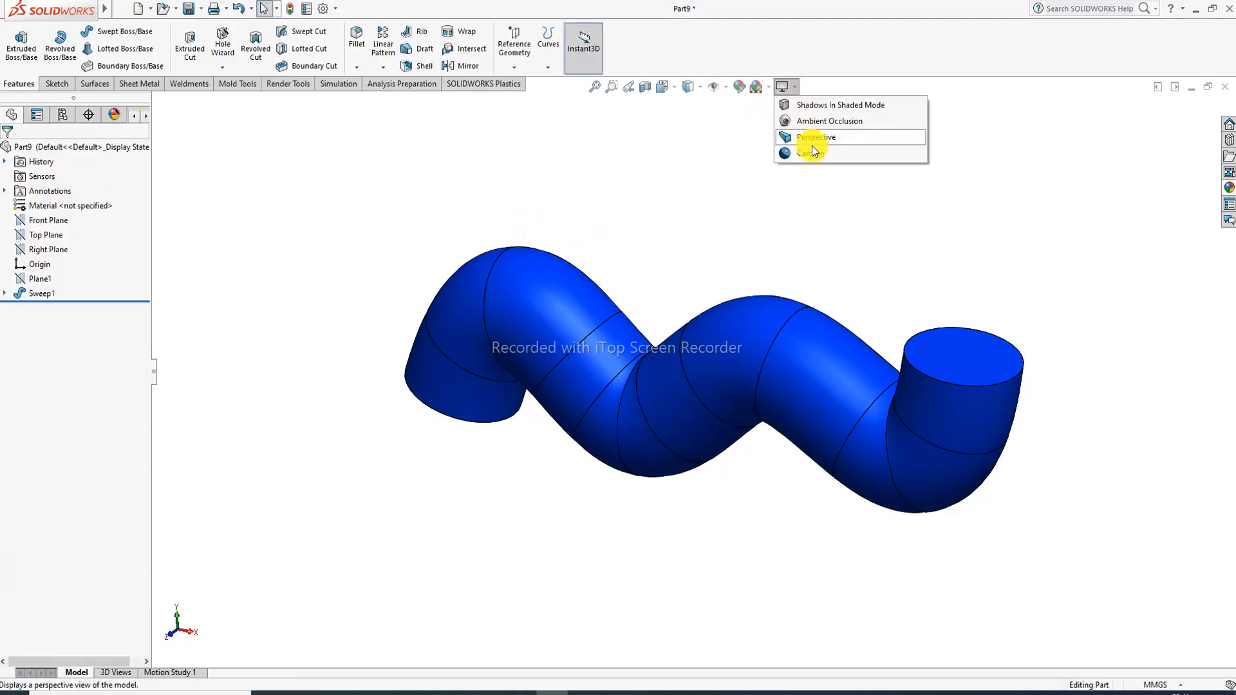
{"action": "left_click", "coordinate": [815, 154]}
{"action": "left_click", "coordinate": [681, 362]}
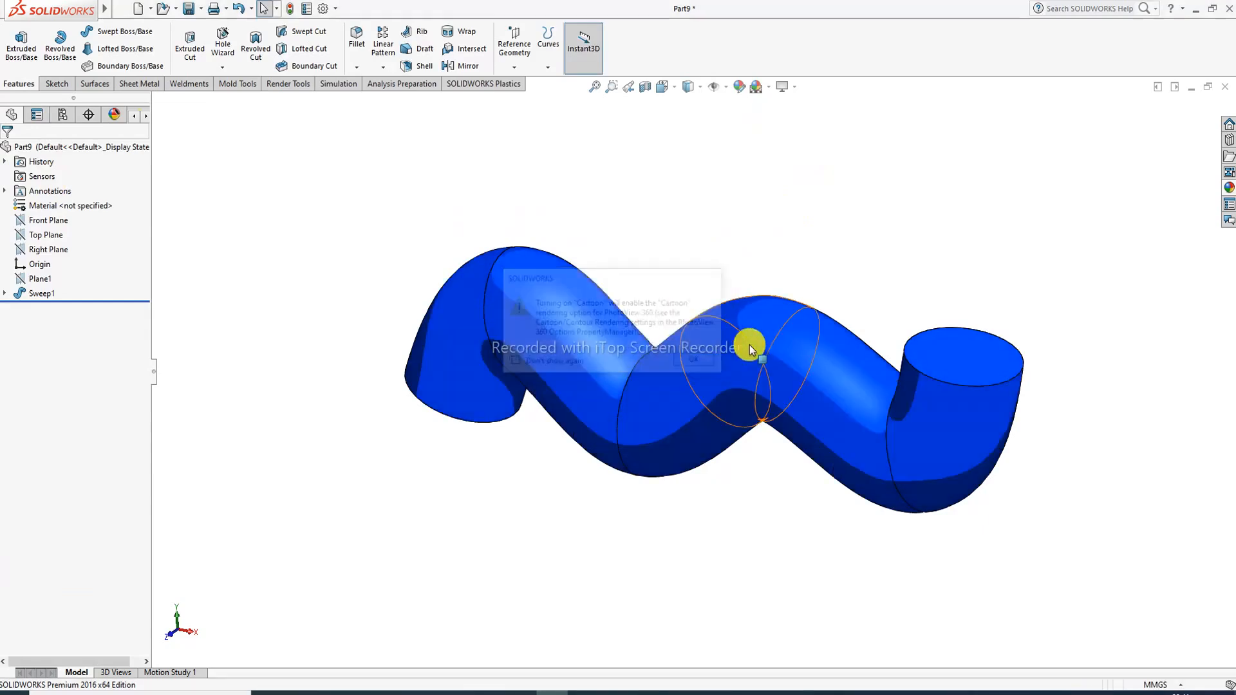
Step: Examine the blue swept body from several angles, including the standard front view
{"action": "mouse_move", "coordinate": [753, 303]}
{"action": "middle_mouse_down"}
{"action": "mouse_move", "coordinate": [761, 386]}
{"action": "mouse_move", "coordinate": [745, 447]}
{"action": "mouse_move", "coordinate": [775, 241]}
{"action": "mouse_move", "coordinate": [819, 381]}
{"action": "mouse_move", "coordinate": [849, 355]}
{"action": "mouse_move", "coordinate": [833, 264]}
{"action": "mouse_move", "coordinate": [781, 339]}
{"action": "mouse_move", "coordinate": [777, 377]}
{"action": "mouse_move", "coordinate": [751, 403]}
{"action": "mouse_move", "coordinate": [734, 499]}
{"action": "mouse_move", "coordinate": [747, 413]}
{"action": "mouse_move", "coordinate": [745, 463]}
{"action": "mouse_move", "coordinate": [706, 447]}
{"action": "mouse_move", "coordinate": [685, 457]}
{"action": "mouse_move", "coordinate": [676, 418]}
{"action": "middle_mouse_up"}
{"action": "scroll", "coordinate": [746, 413], "scroll_direction": "down", "scroll_amount": 3}
{"action": "scroll", "coordinate": [747, 413], "scroll_direction": "up", "scroll_amount": 2}
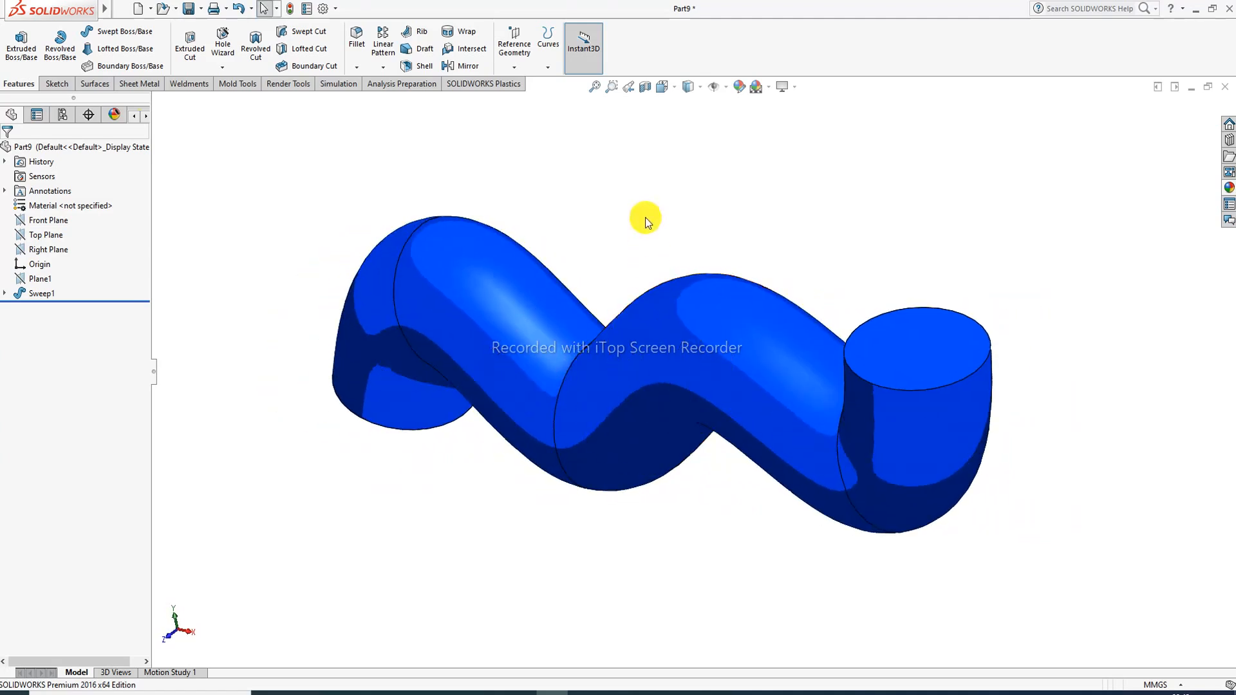
{"action": "left_click", "coordinate": [667, 89]}
{"action": "left_click", "coordinate": [732, 158]}
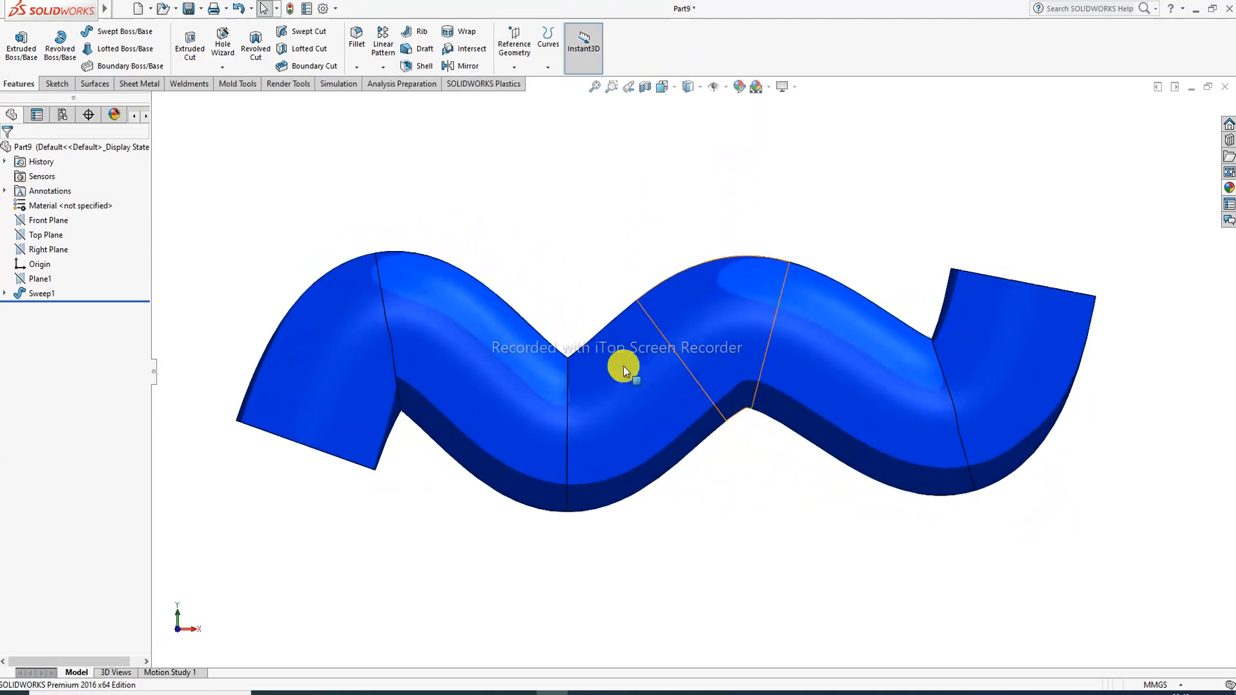
{"action": "scroll", "coordinate": [570, 384], "scroll_direction": "down", "scroll_amount": 1}
{"action": "scroll", "coordinate": [717, 354], "scroll_direction": "up", "scroll_amount": 1}
{"action": "middle_click_drag", "start_coordinate": [718, 354], "coordinate": [728, 388]}
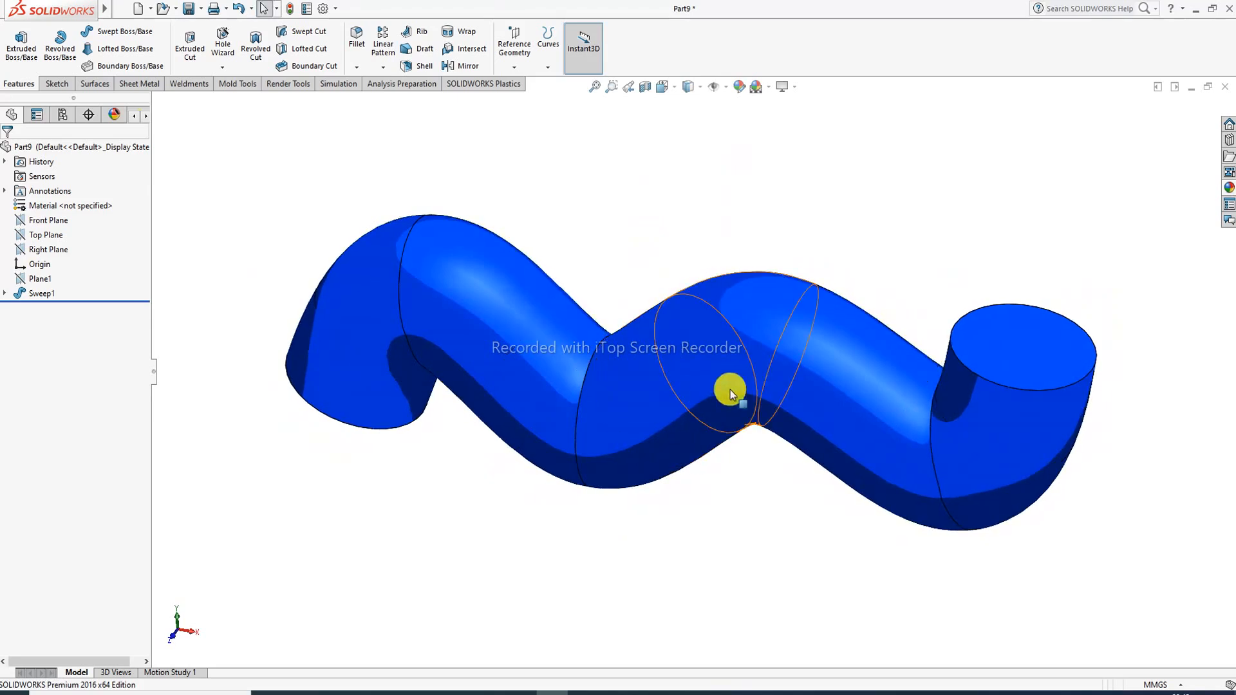